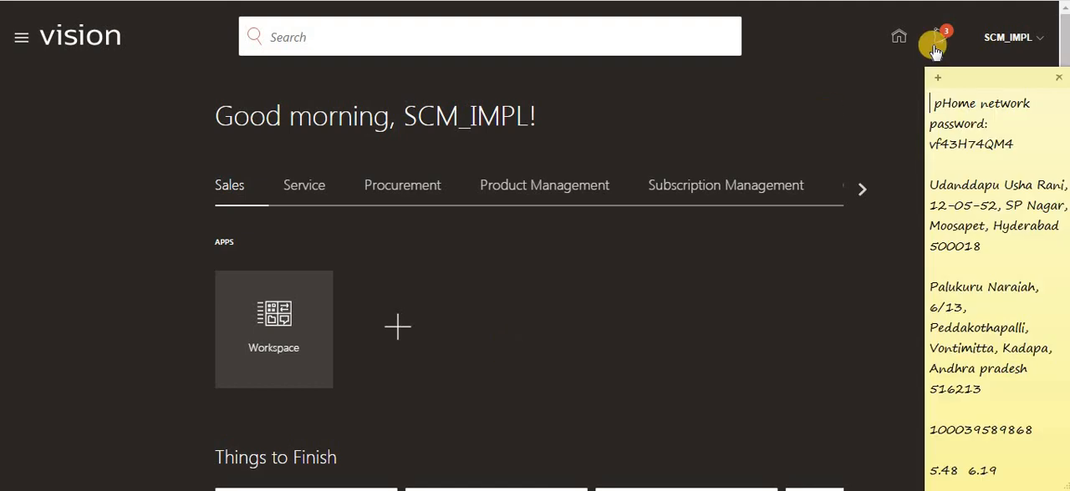
# - Add a blank sticky note, move the existing note out of the way, and enlarge the new one
pyautogui.click(939, 77)
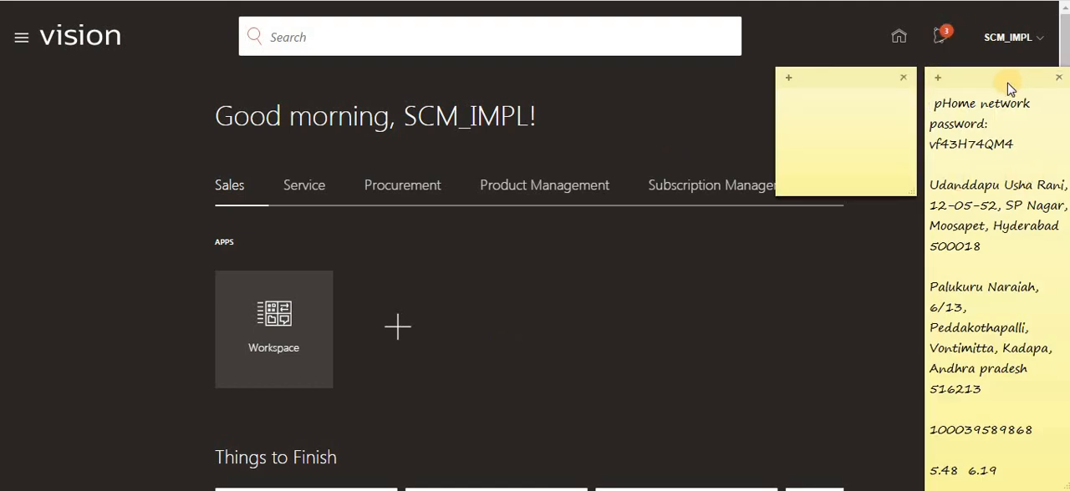
pyautogui.moveTo(1007, 85); pyautogui.dragTo(626, 449)
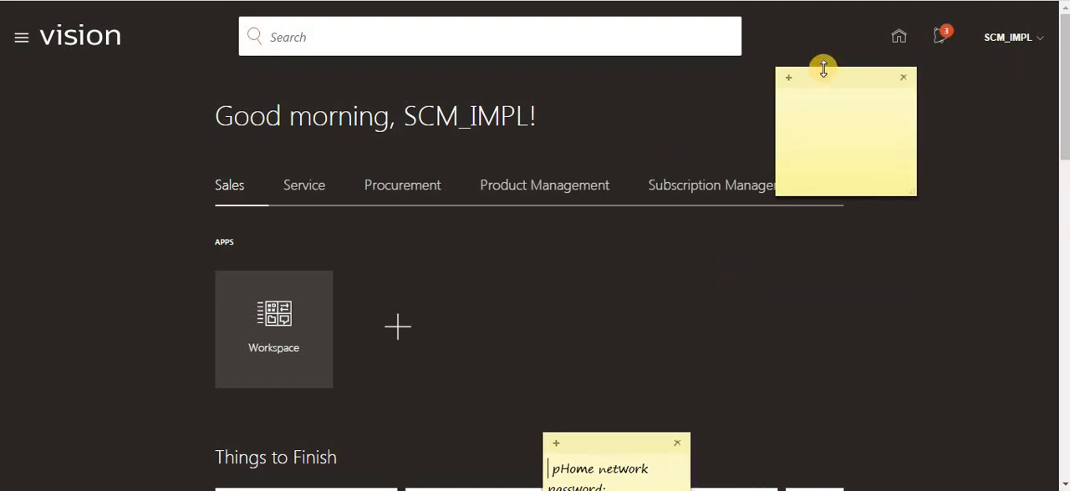
pyautogui.moveTo(823, 67); pyautogui.dragTo(706, 76)
pyautogui.moveTo(895, 196); pyautogui.dragTo(986, 269)
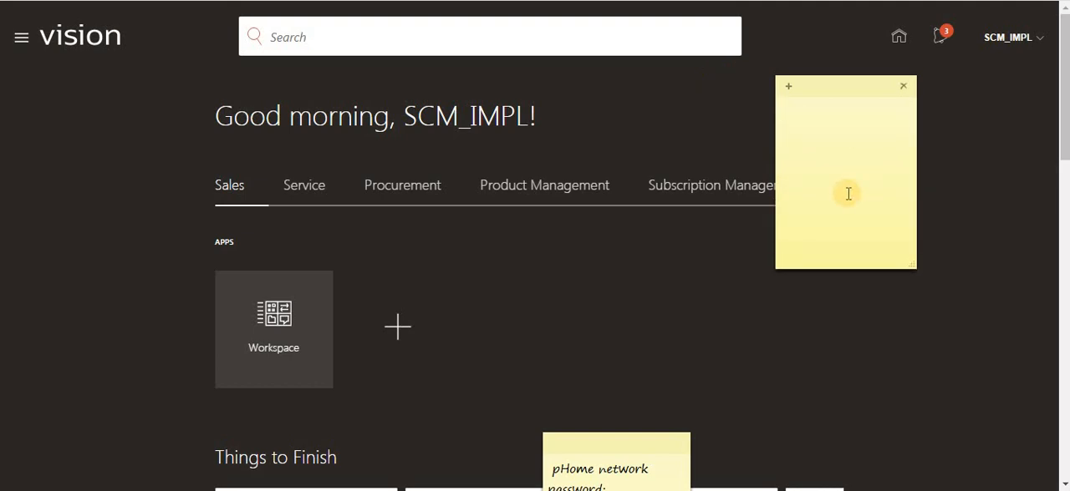
# - Write the first discount tier in the blank note as "1 to 10 then 5%"
pyautogui.write('1 to 10 than')
pyautogui.press('BackSpace')
pyautogui.write('en 5%')
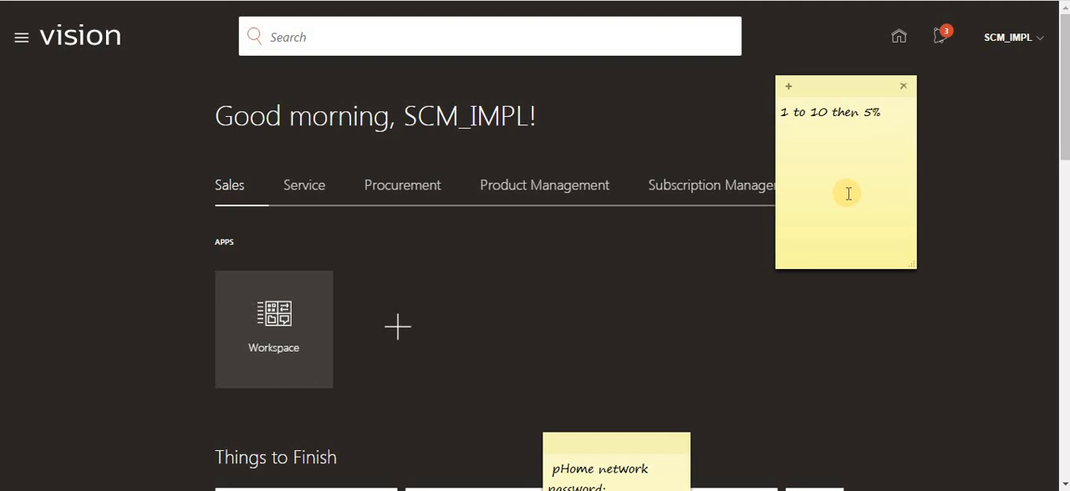
# - Add a second line to the note reading "11 to 50 Then 15%"
pyautogui.press('Return')
pyautogui.write('11 to 50 Th')
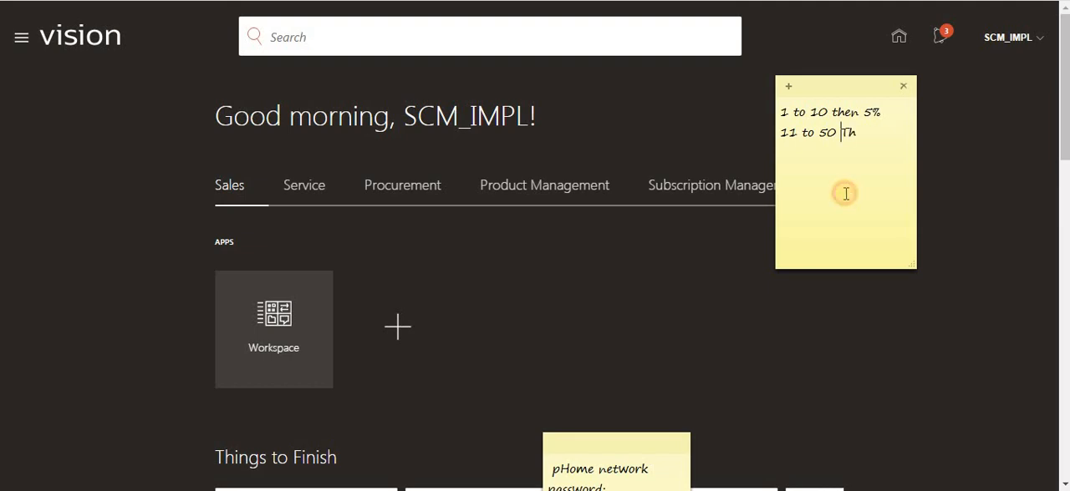
pyautogui.click(861, 142)
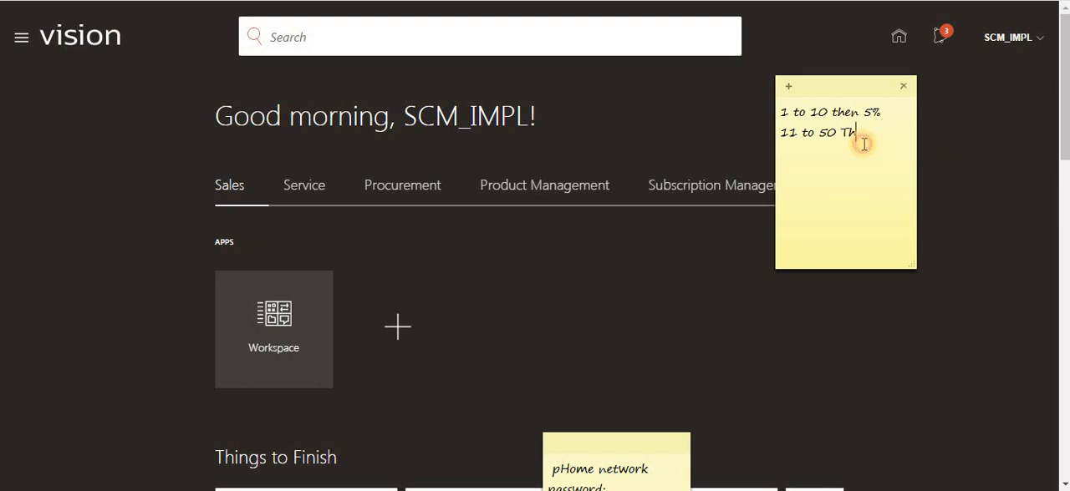
pyautogui.write('en 15%')
# - Add a third line to the note reading "51 to ----- 20%"
pyautogui.press('Return')
pyautogui.write('50 to')
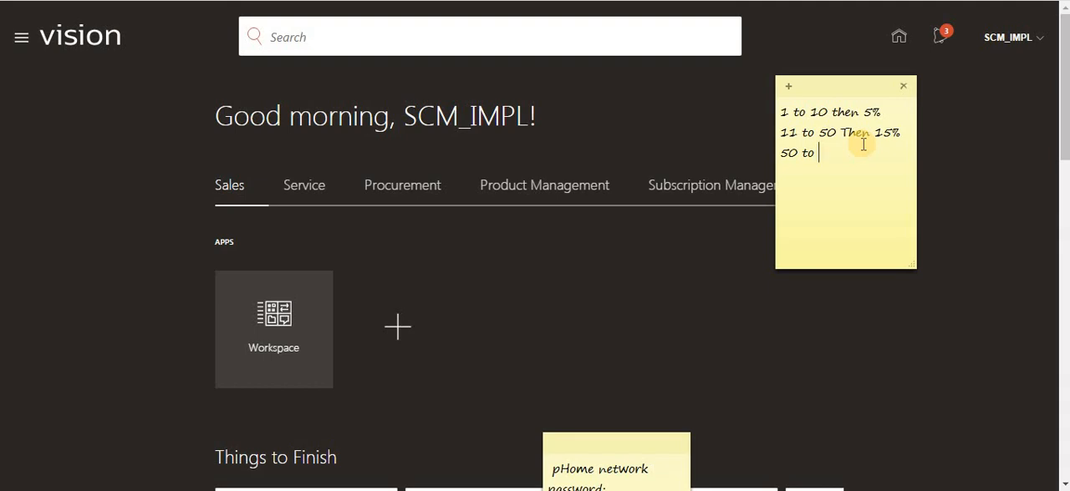
pyautogui.write(' -----')
pyautogui.click(789, 154)
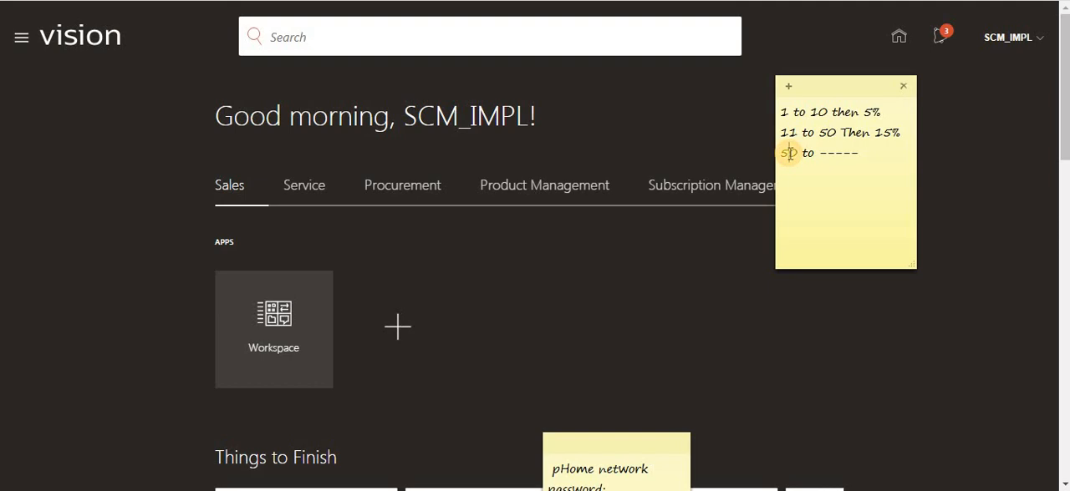
pyautogui.click(834, 164)
pyautogui.press('BackSpace')
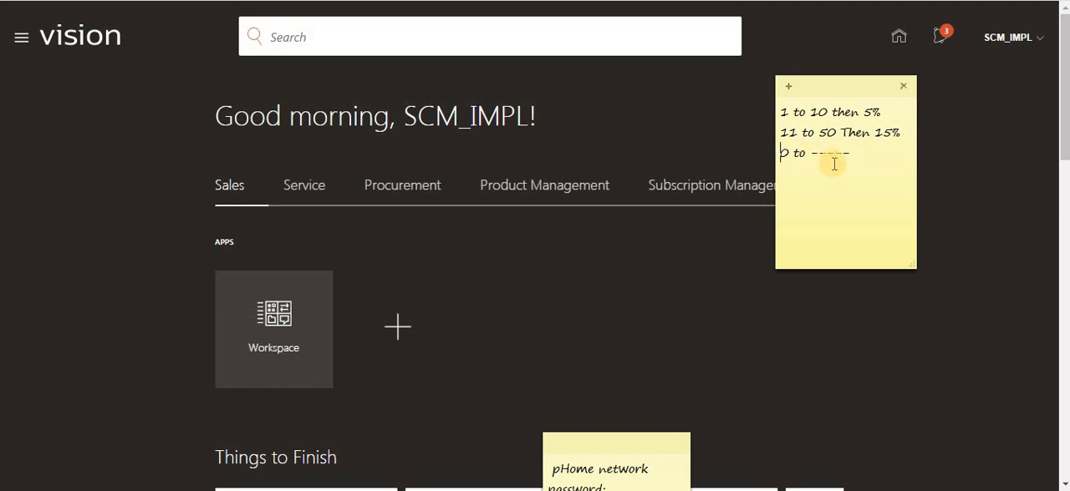
pyautogui.press('Delete')
pyautogui.write('51')
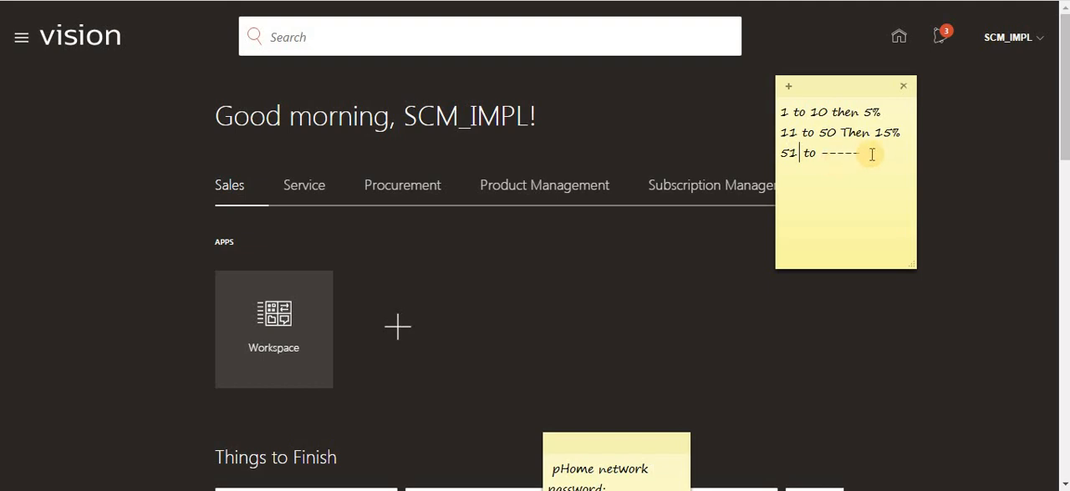
pyautogui.click(871, 154)
pyautogui.write('20%')
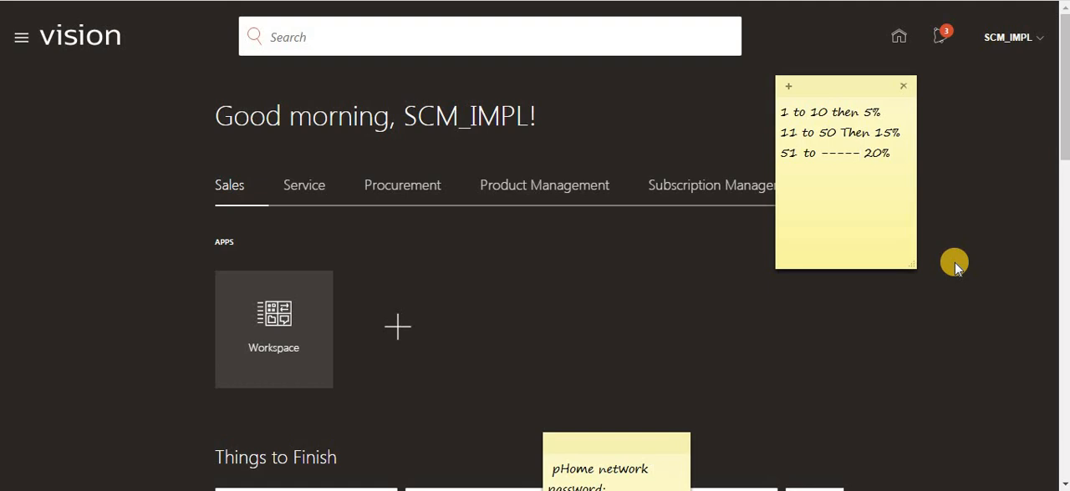
# - Return to the home page and open the pricing administration overview under Order Management
pyautogui.click(571, 262)
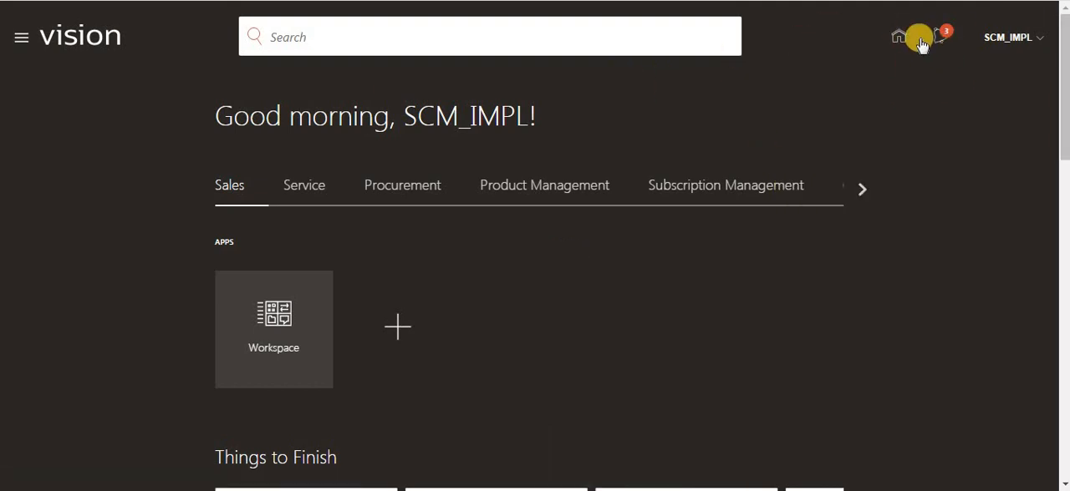
pyautogui.click(861, 189)
pyautogui.click(860, 190)
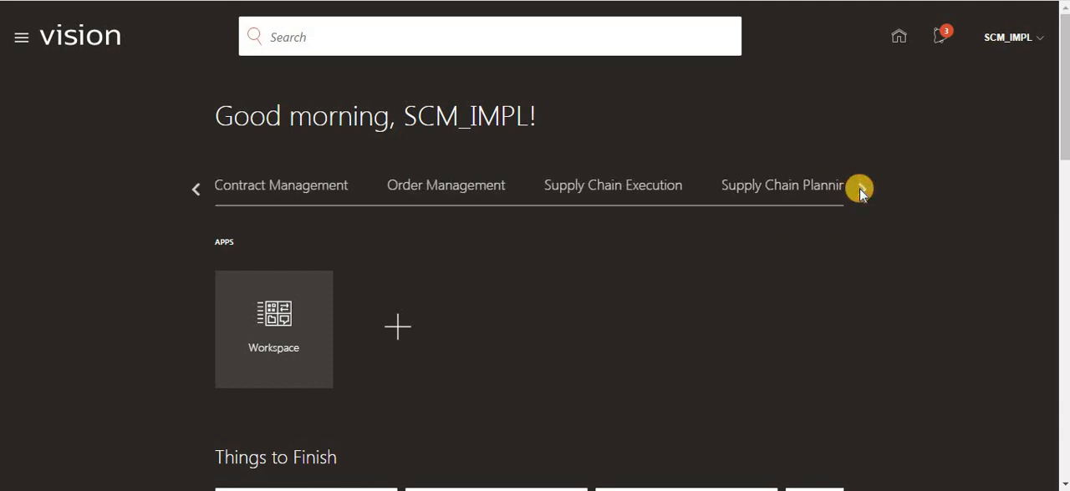
pyautogui.click(451, 189)
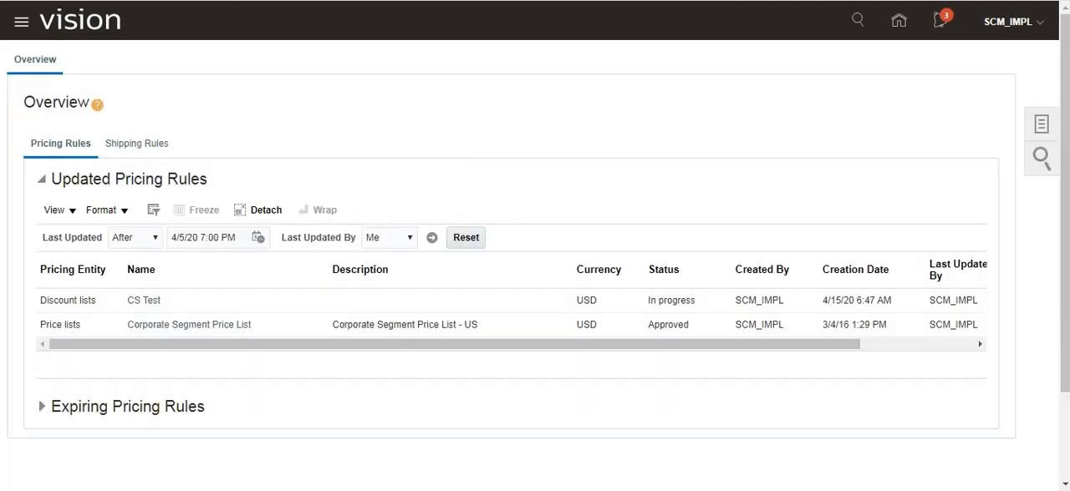
# - Open a new stored SessionBox session for the current site and sign in with the prefilled credentials
pyautogui.click(998, 22)
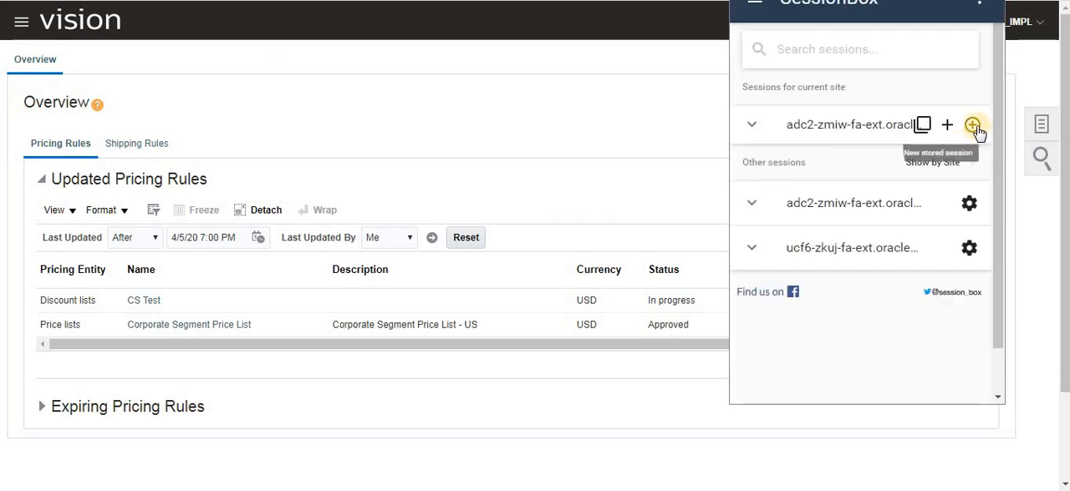
pyautogui.click(970, 124)
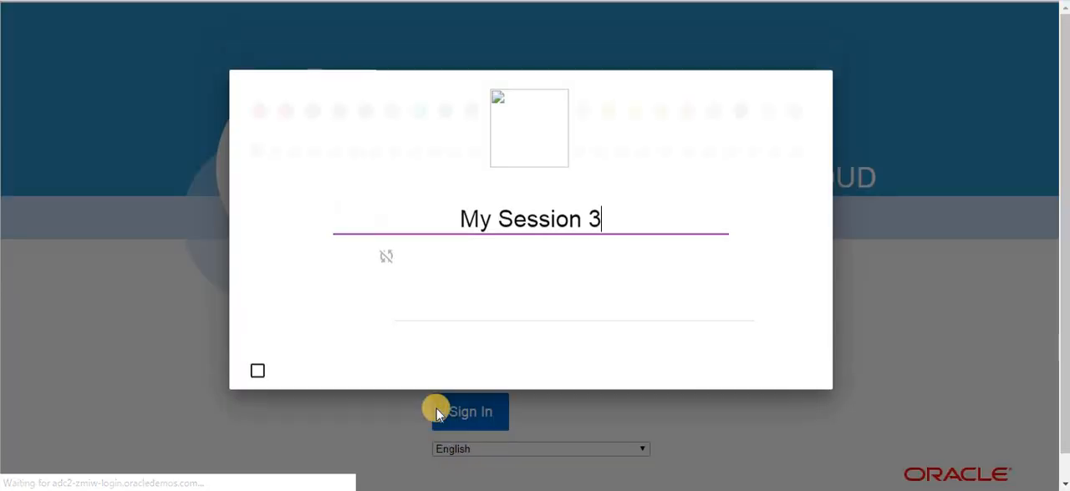
pyautogui.click(795, 389)
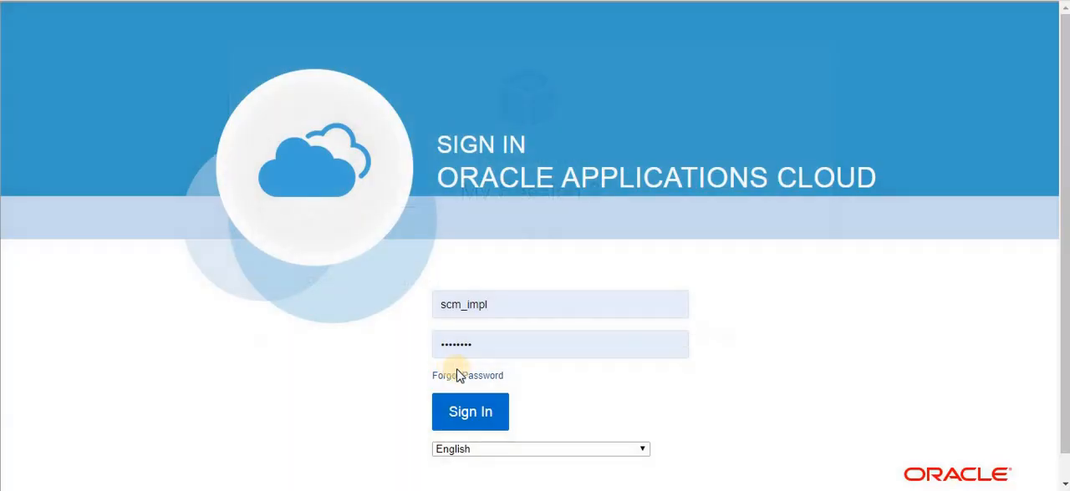
pyautogui.click(473, 415)
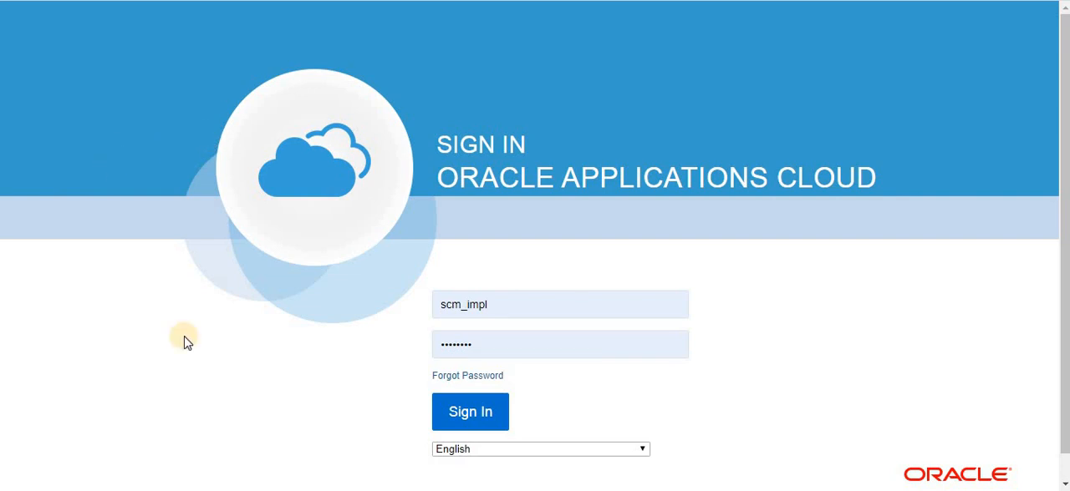
pyautogui.click(462, 414)
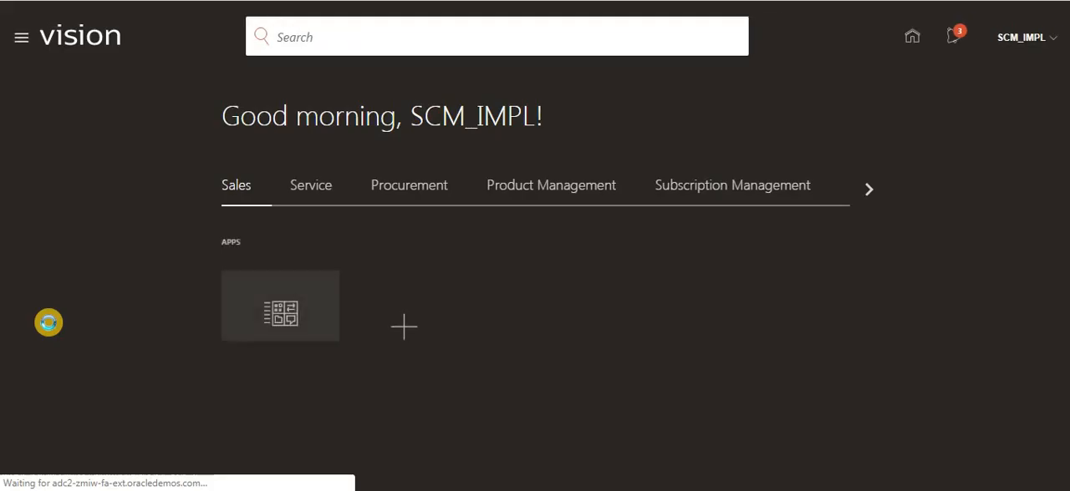
# - Open the Order Management work area in the new session and start creating an order
pyautogui.click(863, 189)
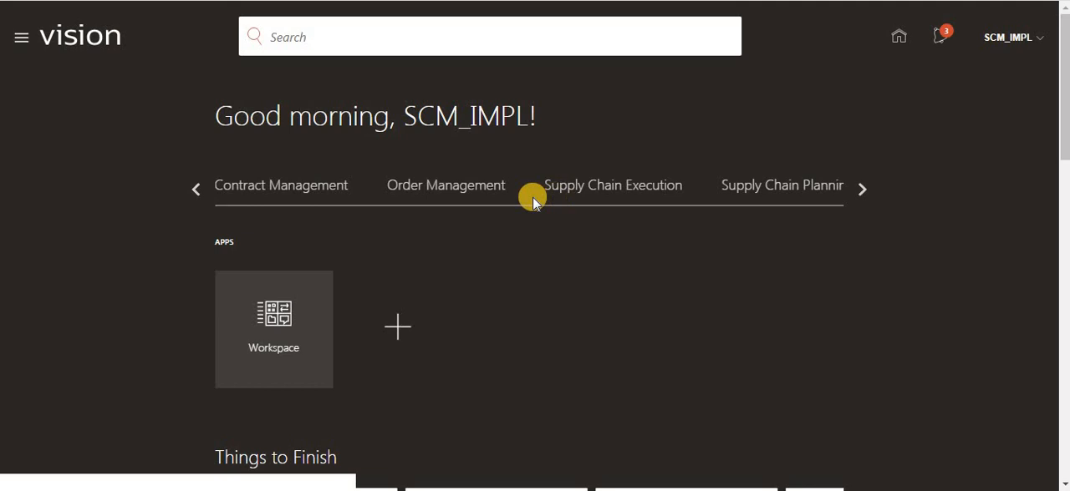
pyautogui.click(468, 193)
pyautogui.click(407, 323)
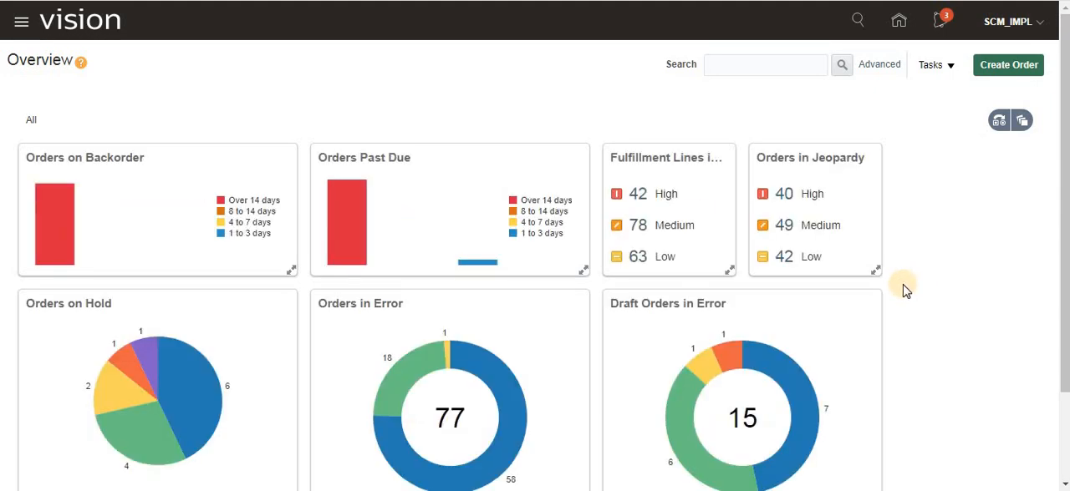
pyautogui.click(1017, 74)
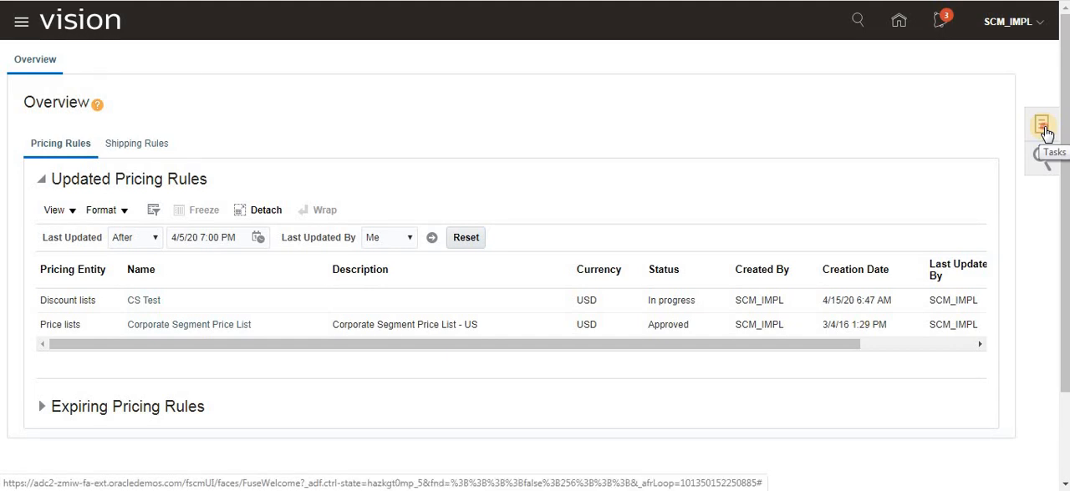
# - Switch back to the pricing session, search Manage Customer Pricing Profiles for Computer Service, and examine the matching profile's values from revenue potential to customer size
pyautogui.click(1042, 127)
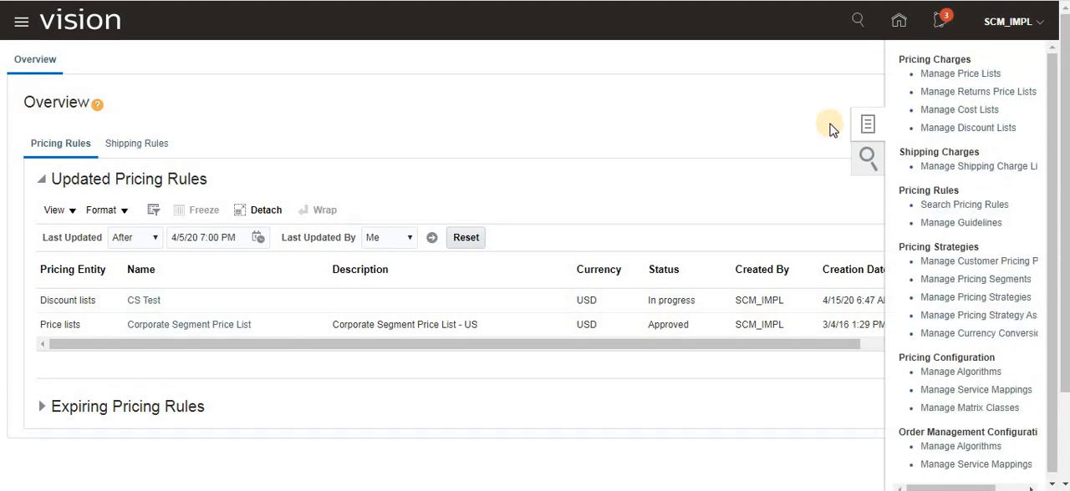
pyautogui.click(965, 266)
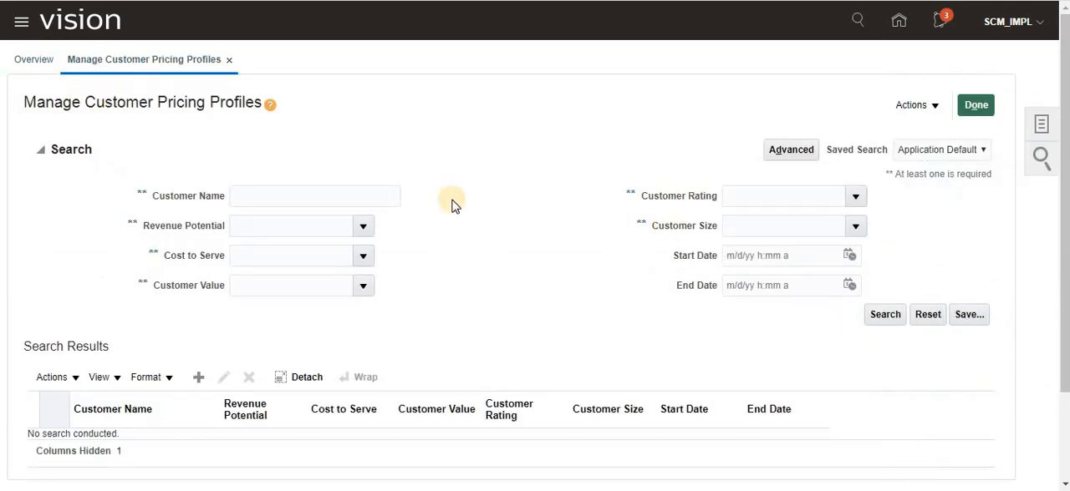
pyautogui.click(308, 189)
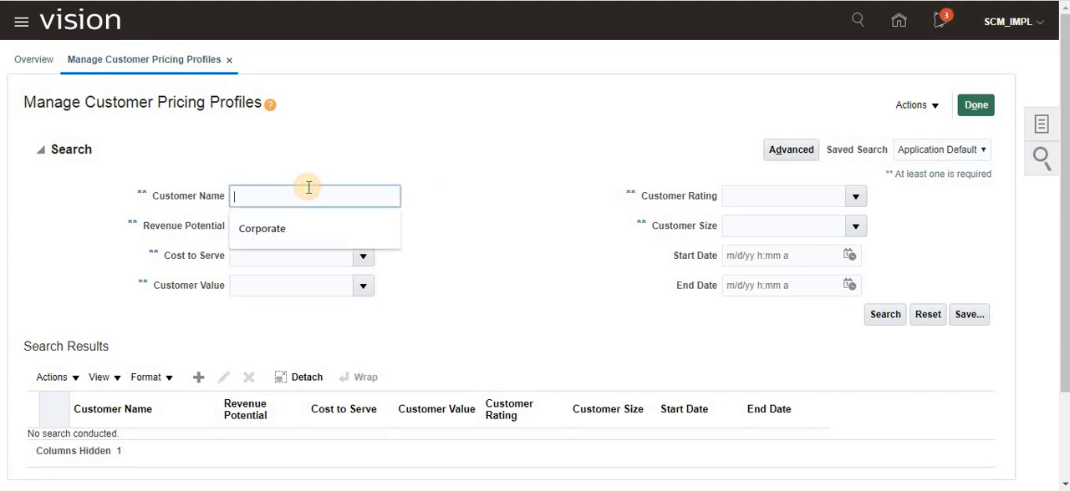
pyautogui.click(287, 231)
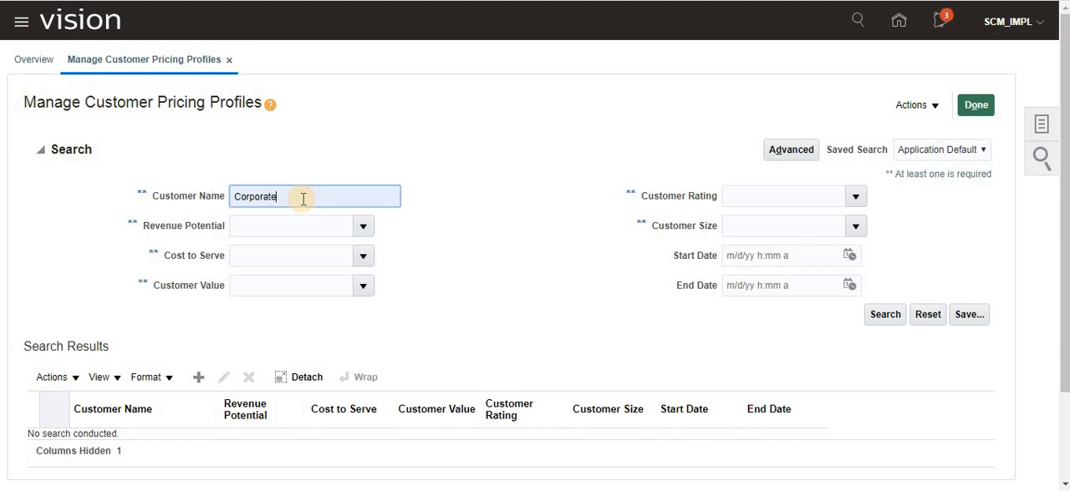
pyautogui.press('BackSpace')
pyautogui.press('BackSpace')
pyautogui.press('BackSpace')
pyautogui.press('BackSpace')
pyautogui.press('BackSpace')
pyautogui.press('BackSpace')
pyautogui.press('BackSpace')
pyautogui.press('BackSpace')
pyautogui.press('BackSpace')
pyautogui.write('Co')
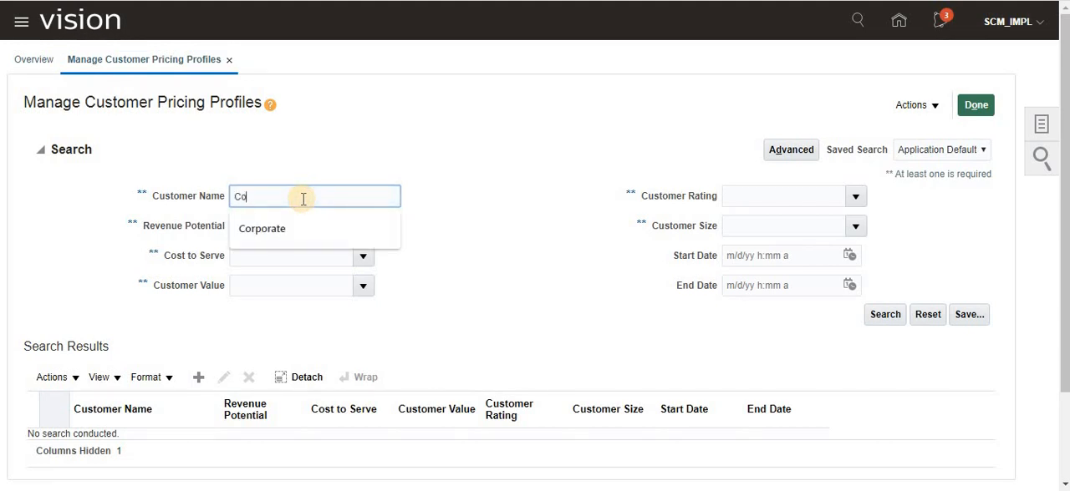
pyautogui.write('mputer Ser')
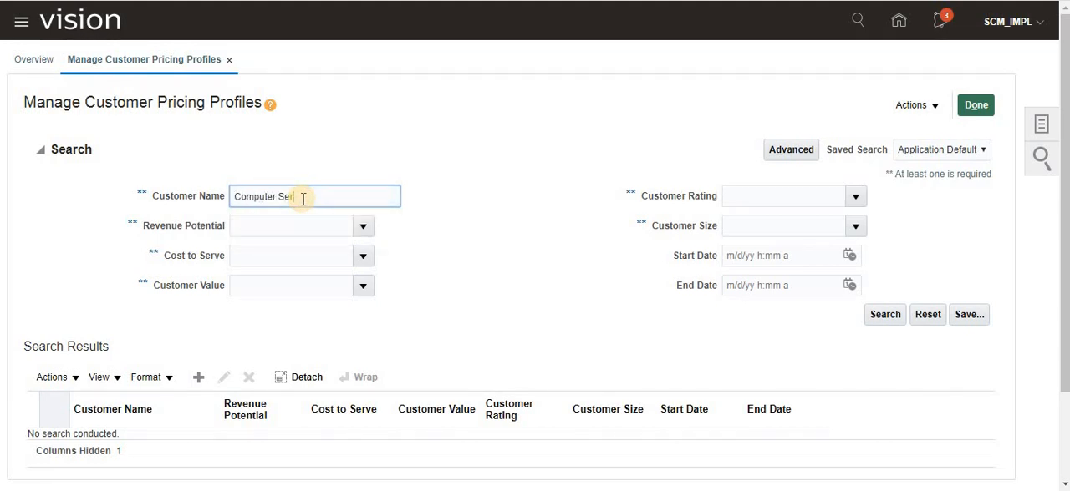
pyautogui.write('vice')
pyautogui.press('Tab')
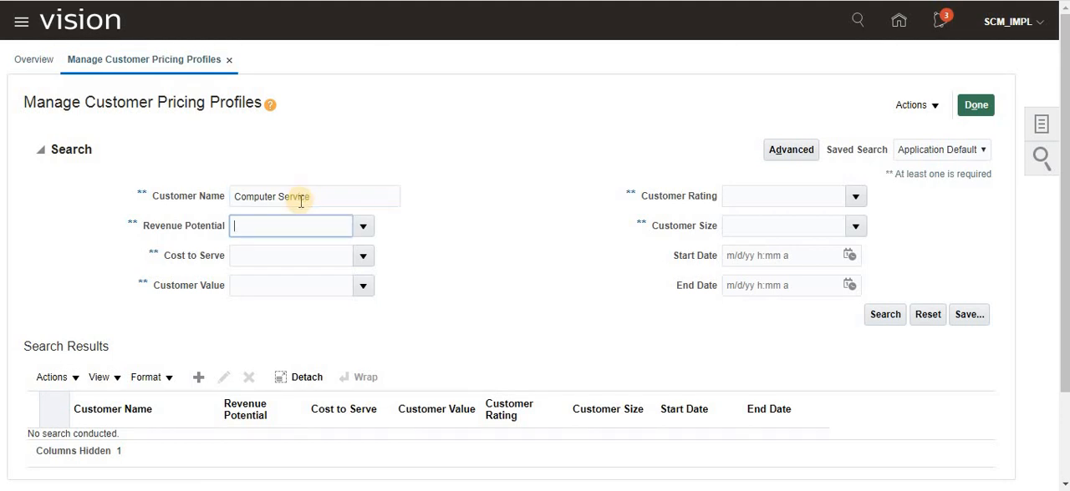
pyautogui.click(877, 315)
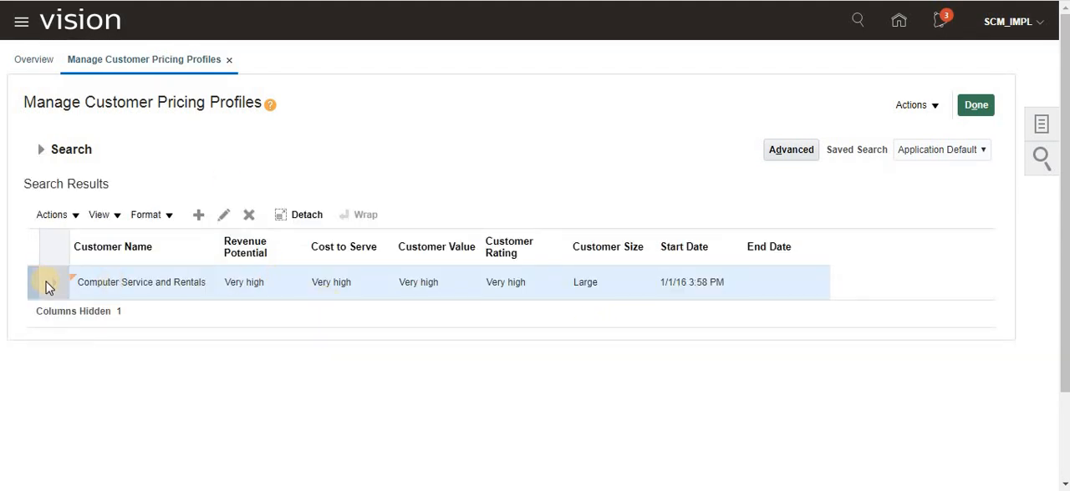
pyautogui.click(53, 282)
pyautogui.moveTo(225, 282); pyautogui.dragTo(571, 299)
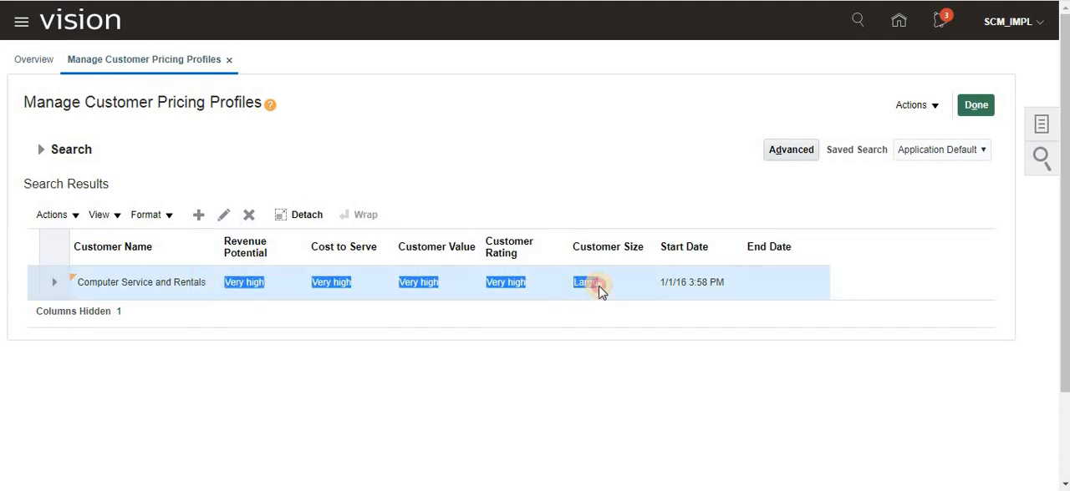
# - Open Manage Pricing Segments and set the filters to Very high revenue potential and Large customer size
pyautogui.click(1041, 134)
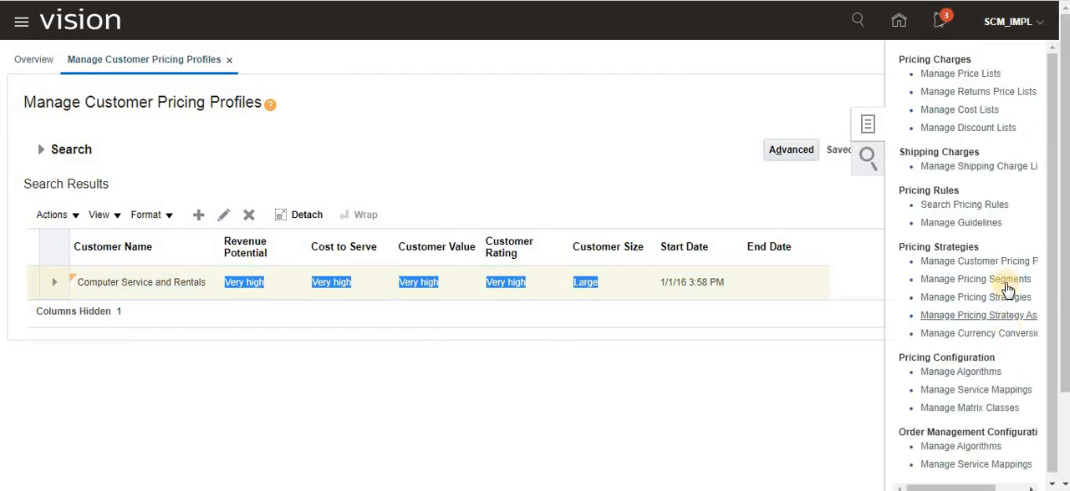
pyautogui.click(1008, 281)
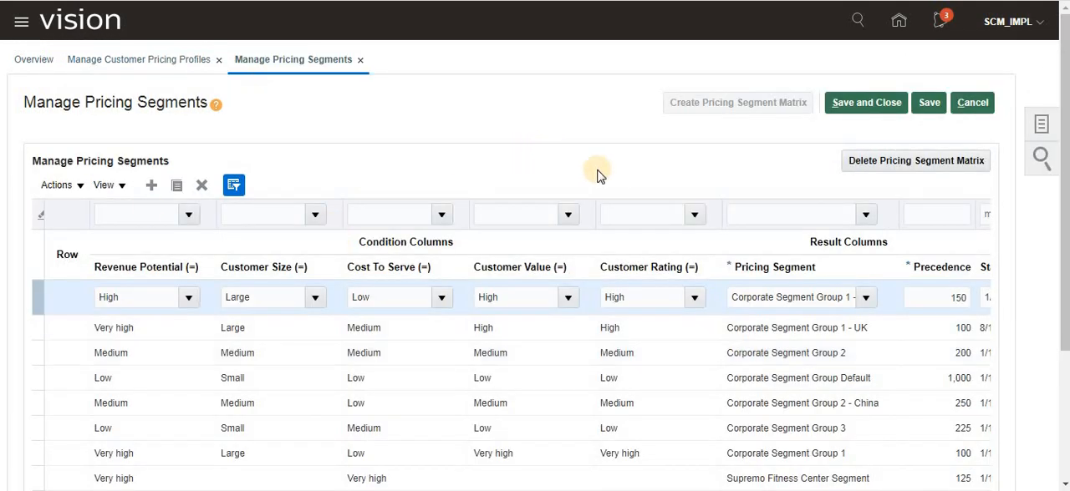
pyautogui.click(150, 216)
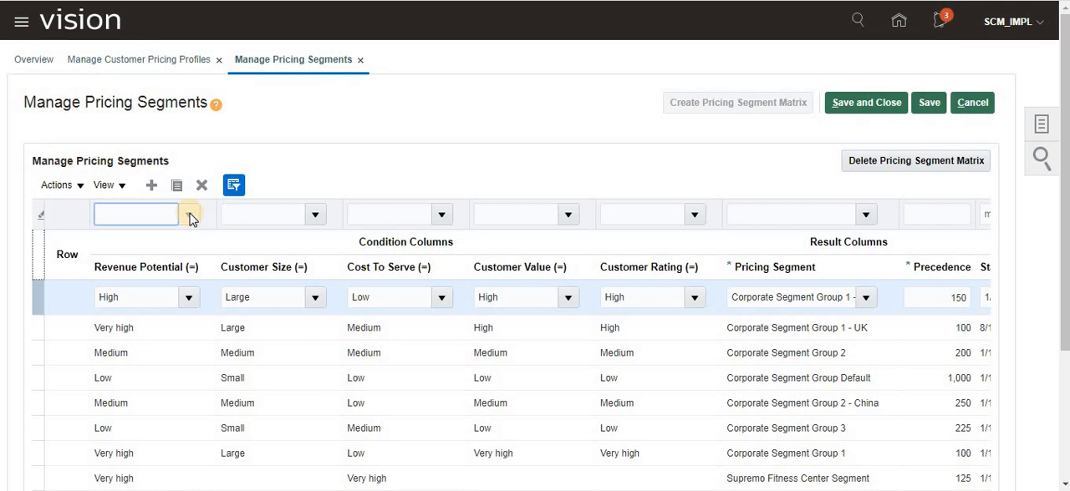
pyautogui.click(190, 216)
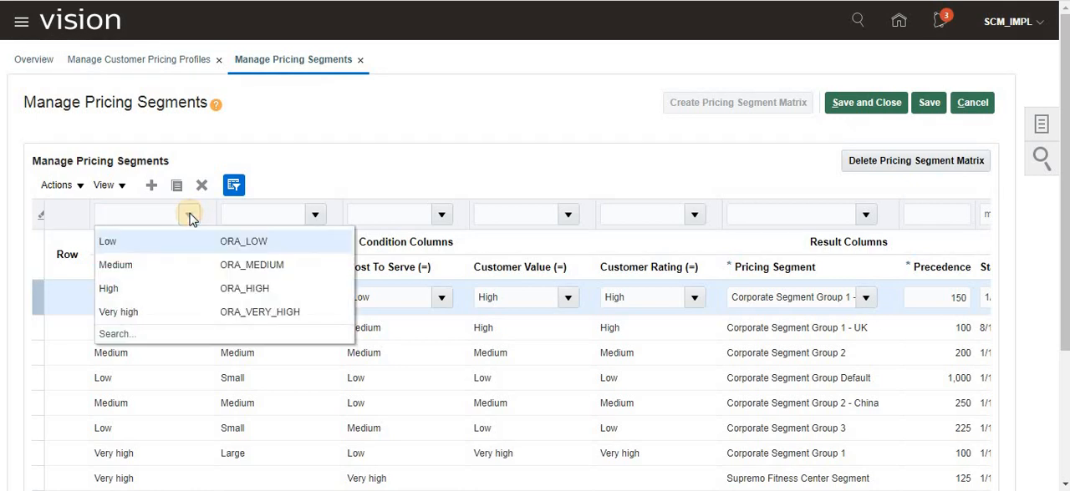
pyautogui.click(159, 303)
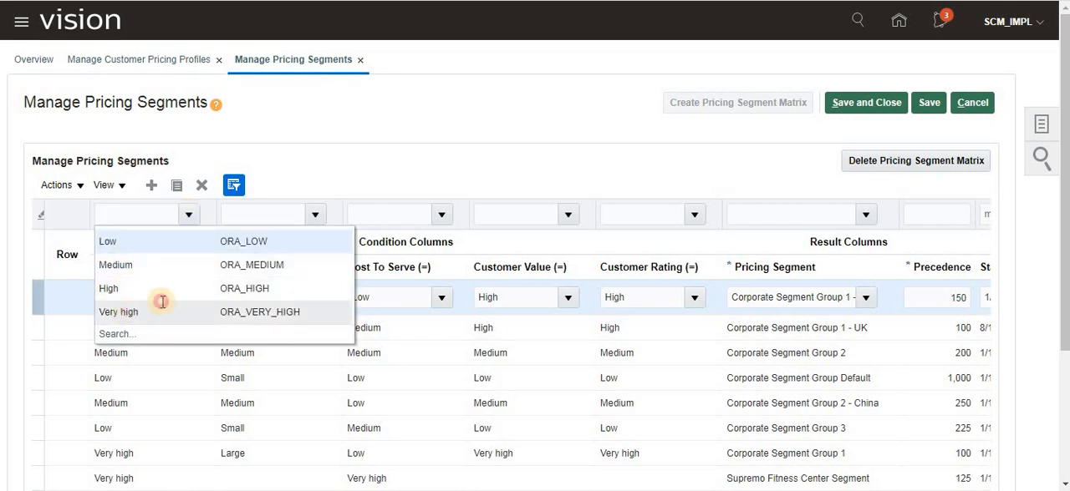
pyautogui.click(312, 217)
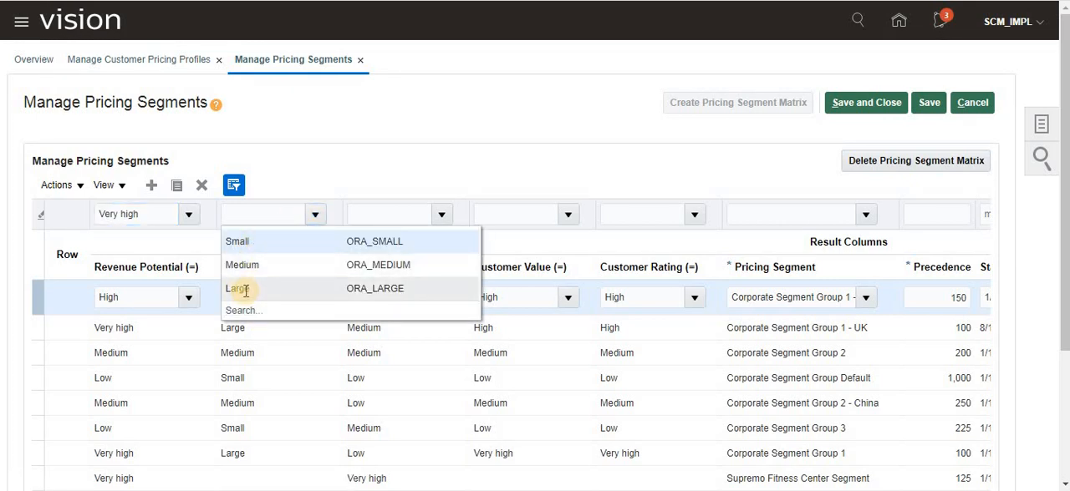
pyautogui.click(245, 291)
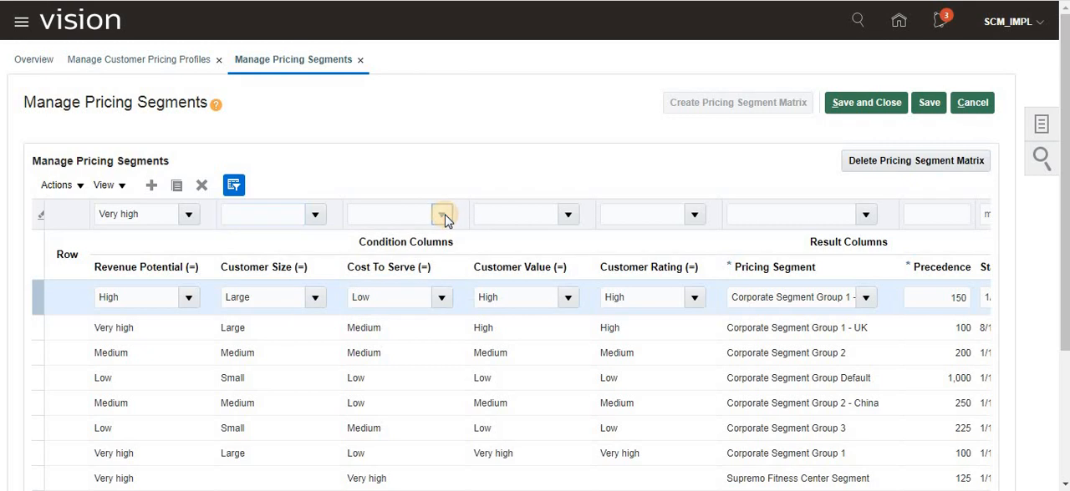
# - Set the cost to serve, customer value and customer rating filters to Very high
pyautogui.click(441, 215)
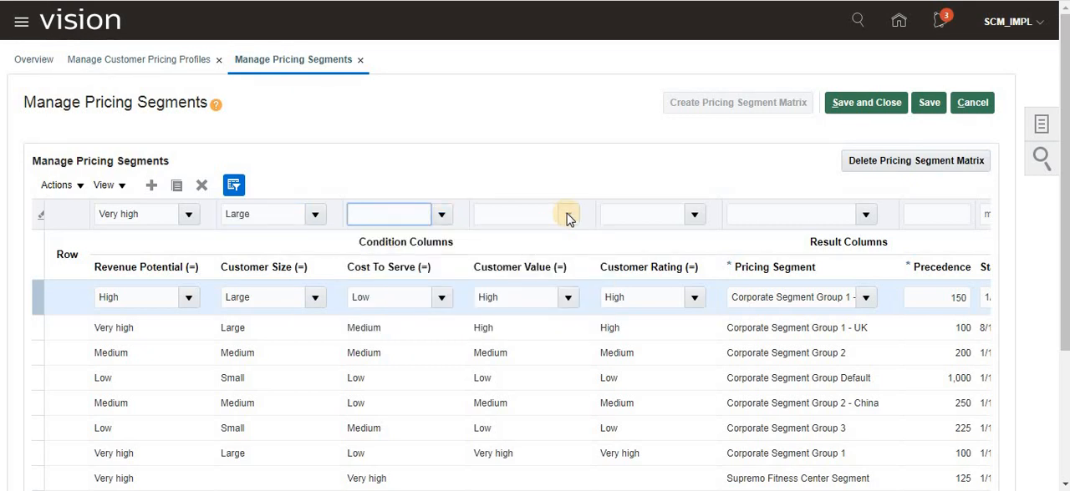
pyautogui.click(445, 216)
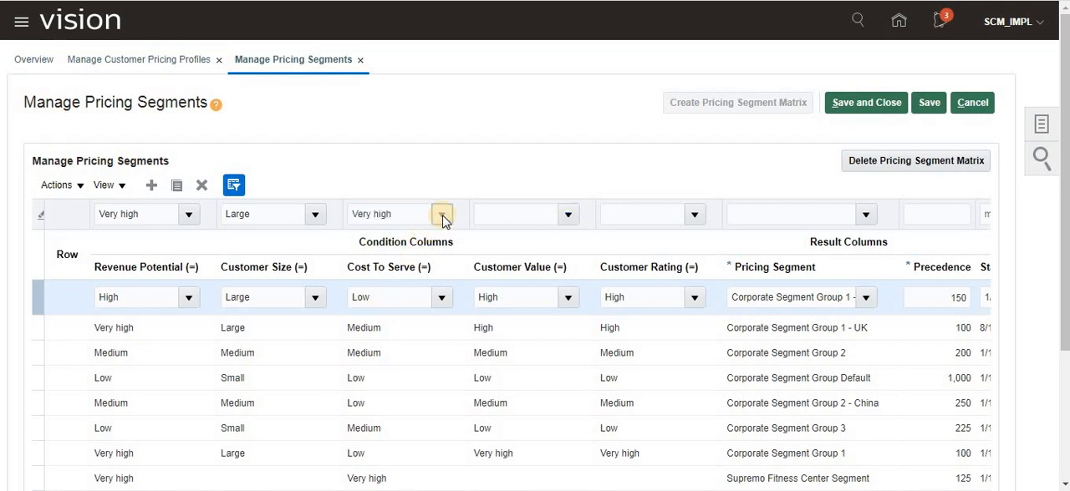
pyautogui.click(568, 216)
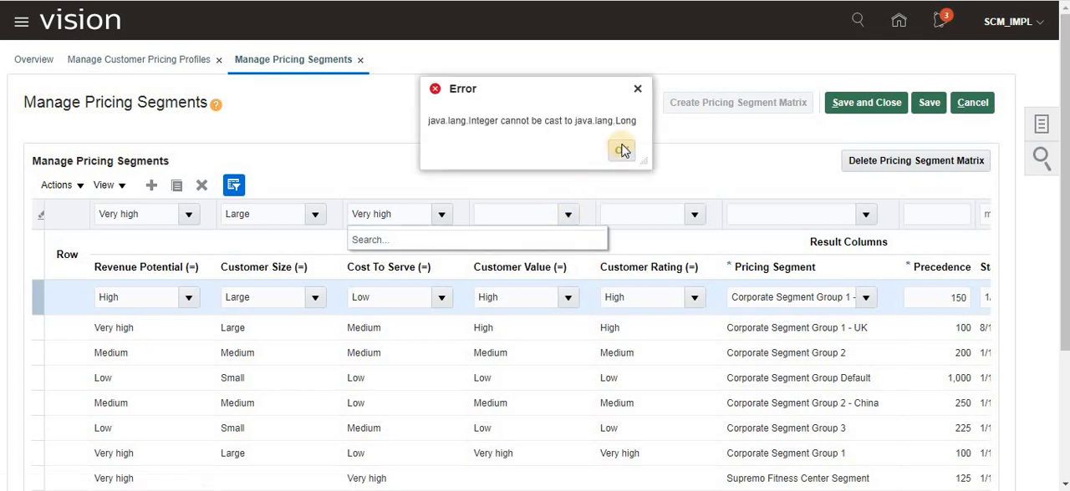
pyautogui.click(621, 148)
pyautogui.click(495, 310)
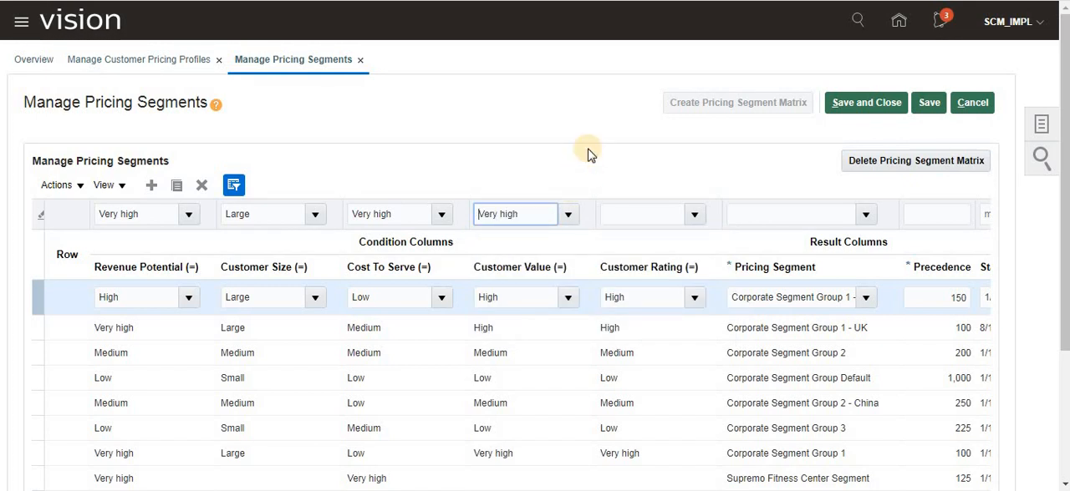
pyautogui.click(693, 216)
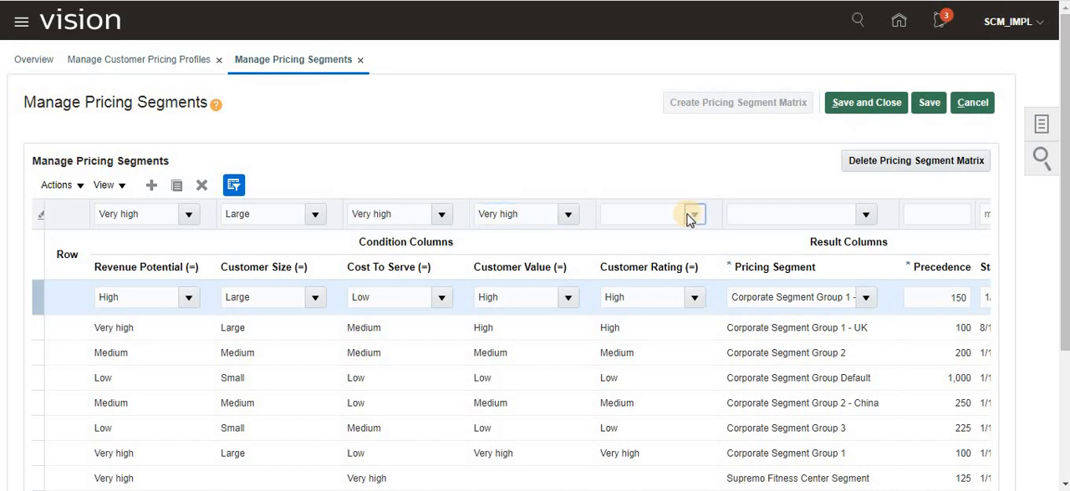
pyautogui.click(615, 313)
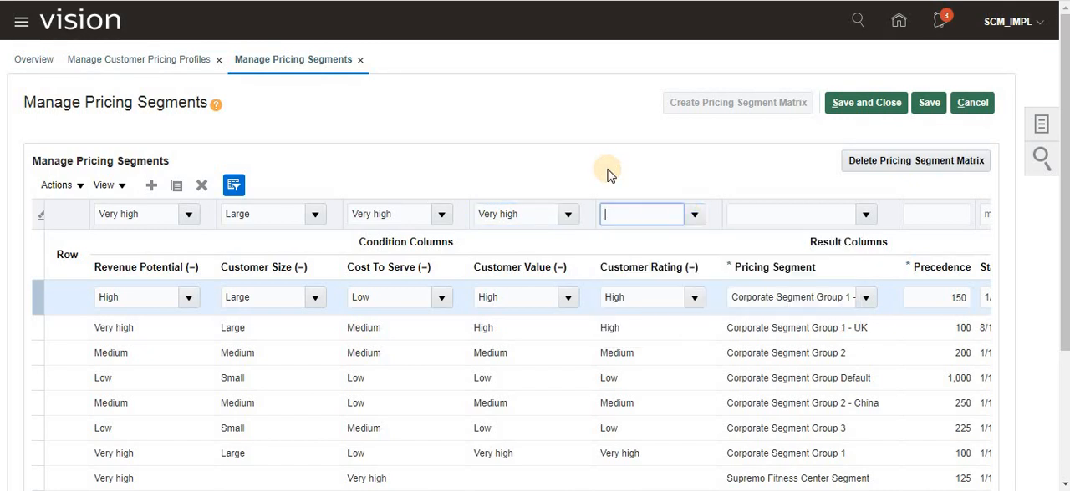
pyautogui.click(618, 156)
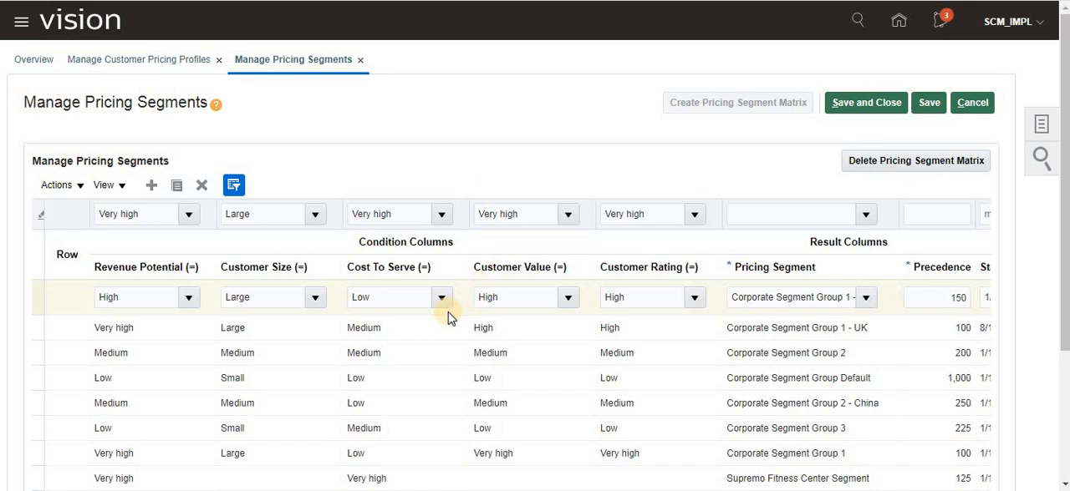
# - Find and select the pricing segment row with Large customer size and Very high for the other four conditions
pyautogui.scroll(-3, 448, 313)
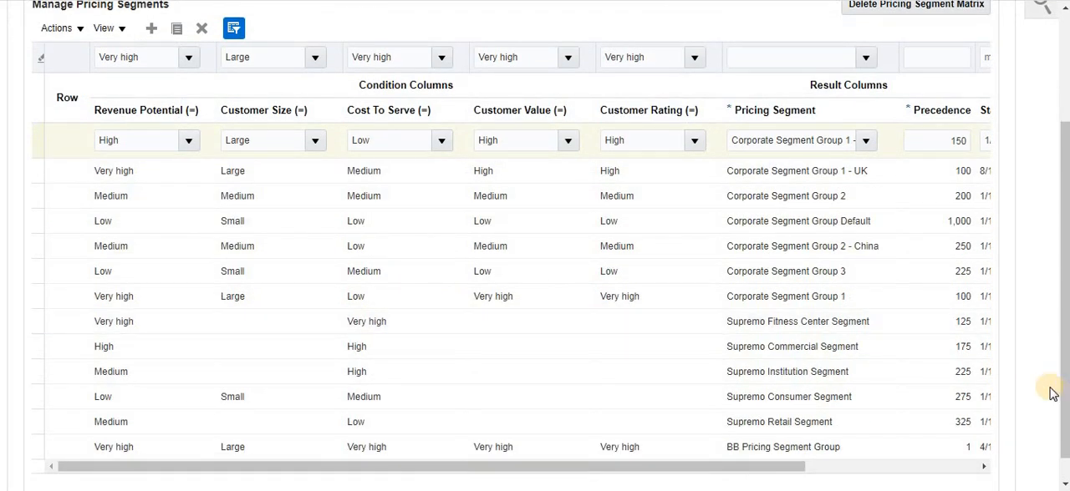
pyautogui.moveTo(792, 468); pyautogui.dragTo(451, 478)
pyautogui.scroll(-1, 443, 339)
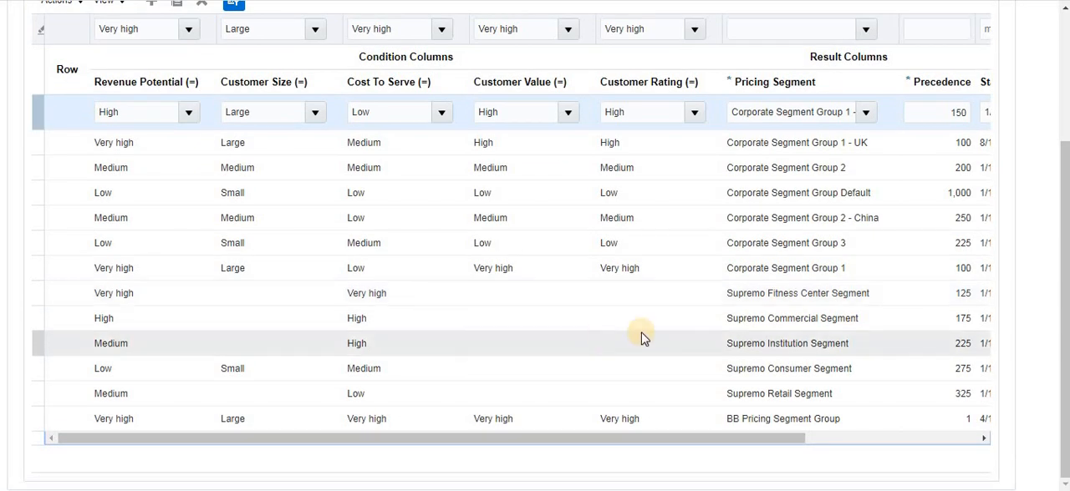
pyautogui.scroll(3, 642, 339)
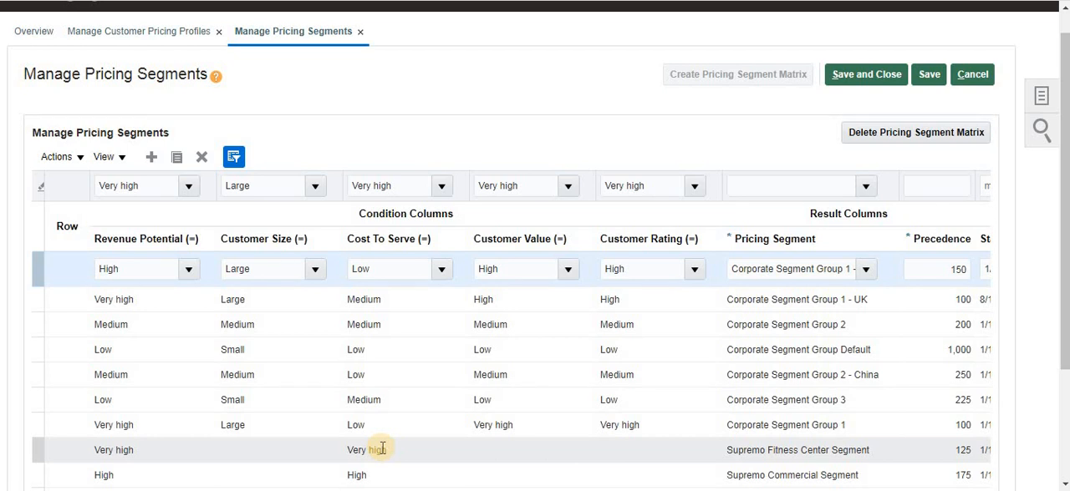
pyautogui.scroll(-4, 381, 450)
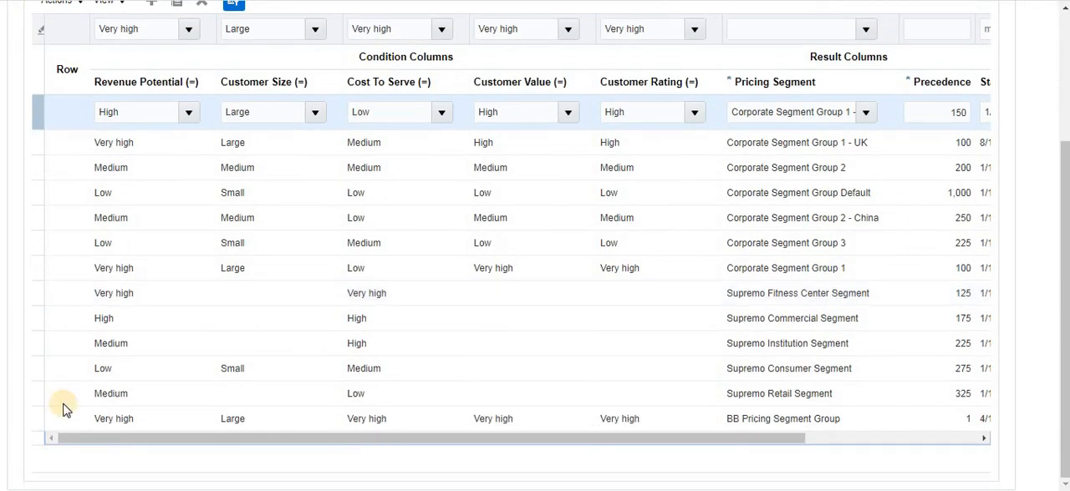
pyautogui.click(80, 426)
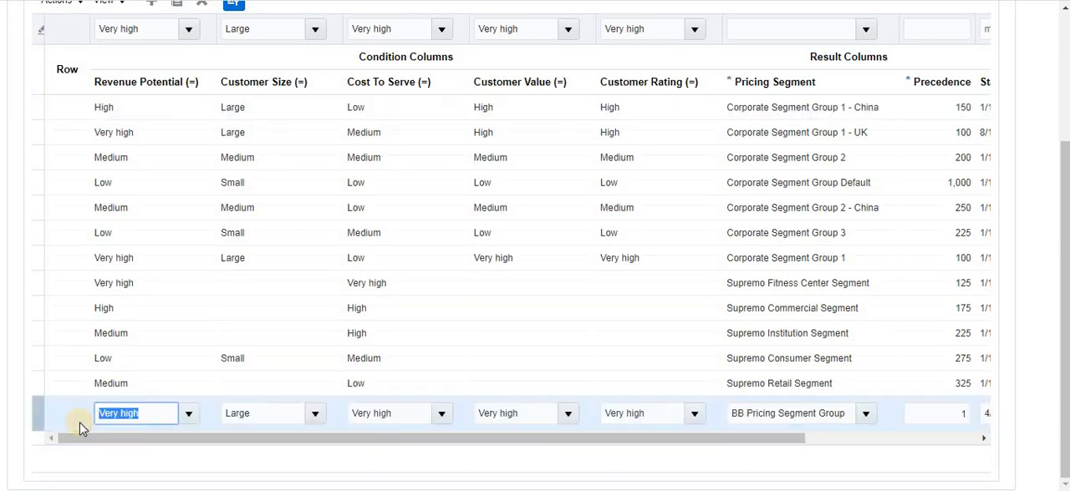
pyautogui.click(25, 418)
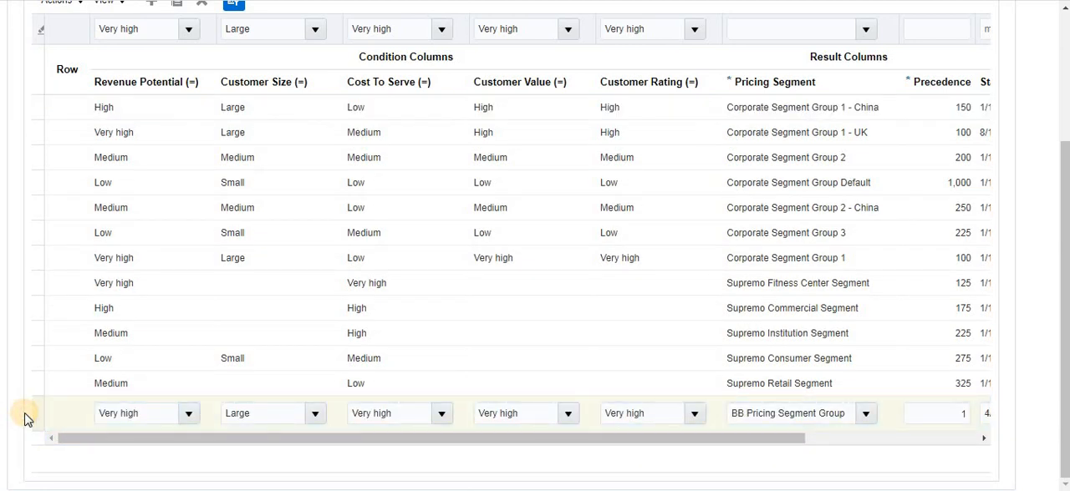
# - Examine the selected row's pricing segment, precedence, start date and end date
pyautogui.moveTo(758, 440); pyautogui.dragTo(939, 451)
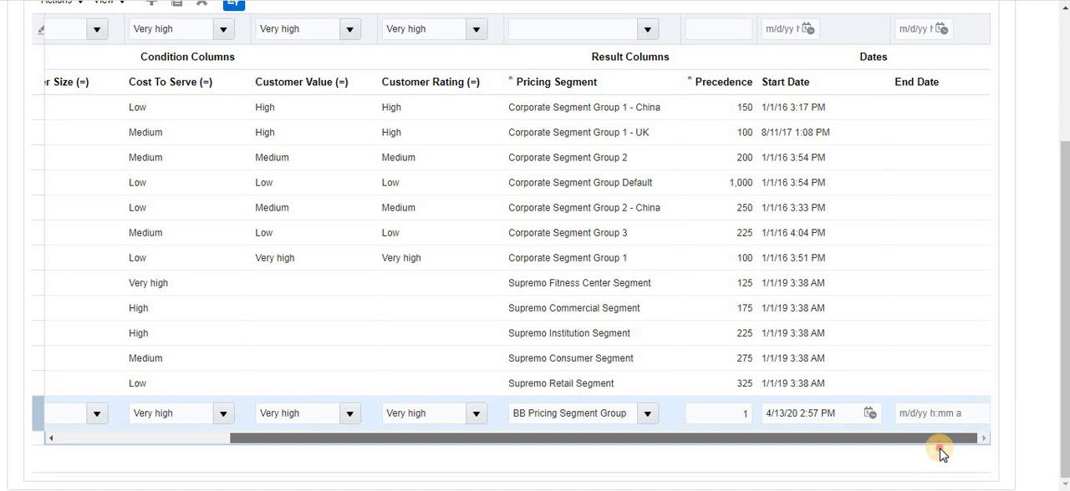
pyautogui.moveTo(941, 452); pyautogui.dragTo(441, 457)
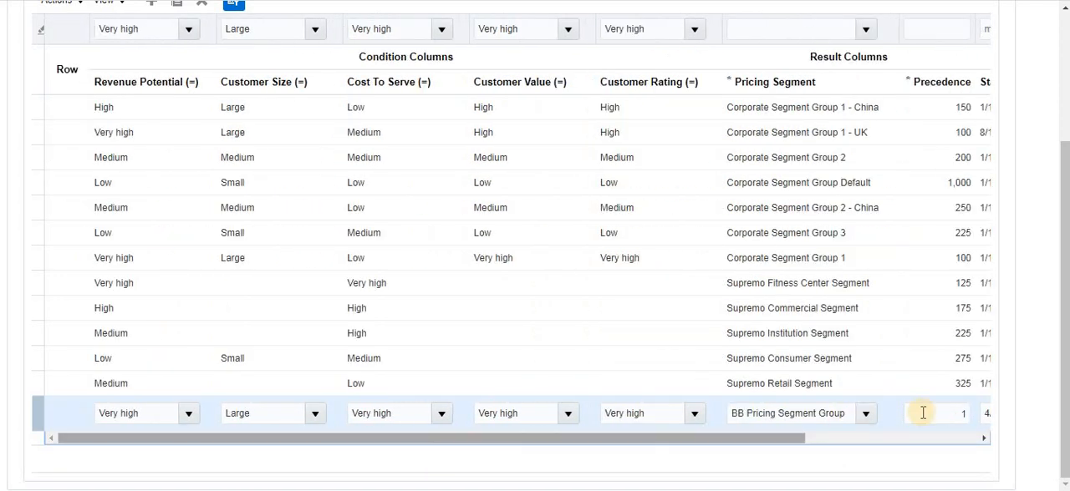
pyautogui.moveTo(791, 445); pyautogui.dragTo(520, 453)
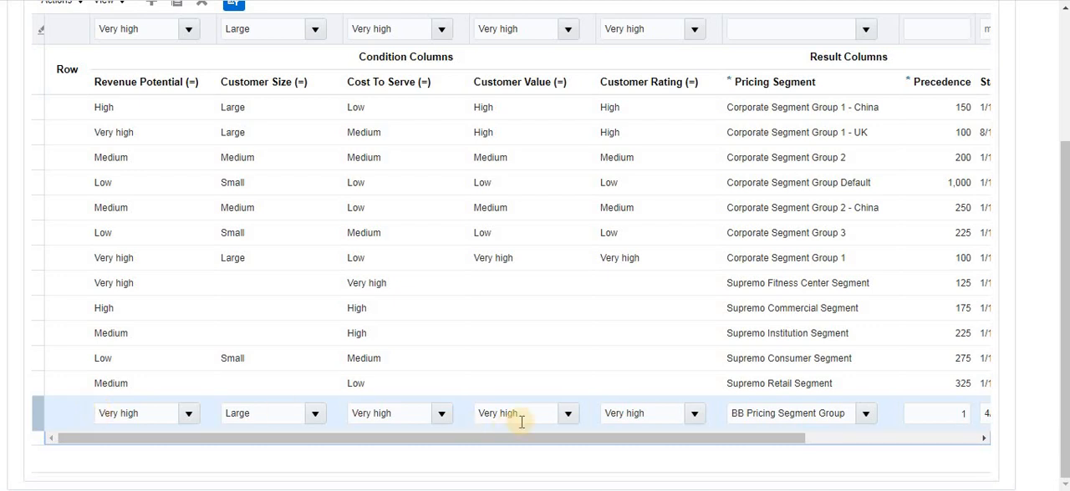
pyautogui.click(860, 422)
pyautogui.moveTo(757, 439); pyautogui.dragTo(566, 459)
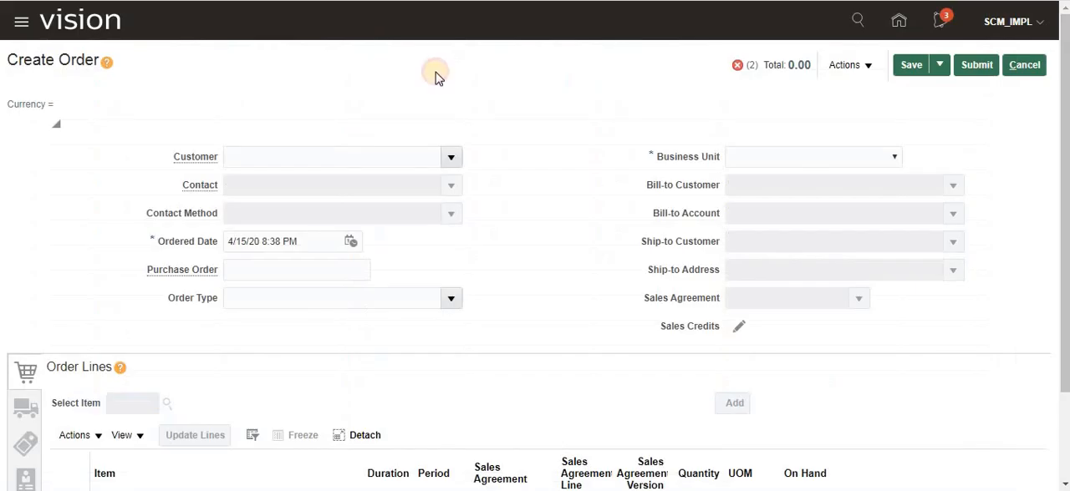
# - In the order management session, set the new order's business unit to US1 Business Unit
pyautogui.click(820, 156)
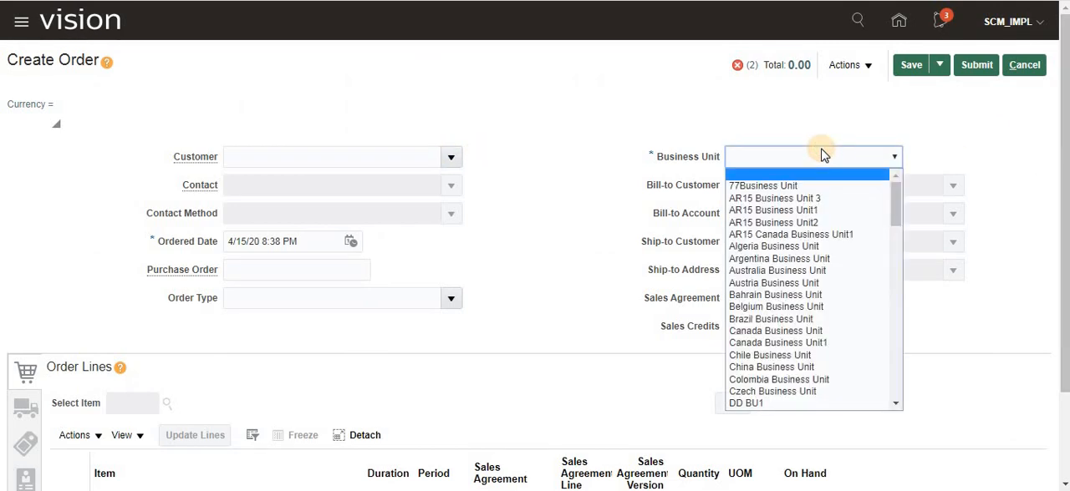
pyautogui.write('us1')
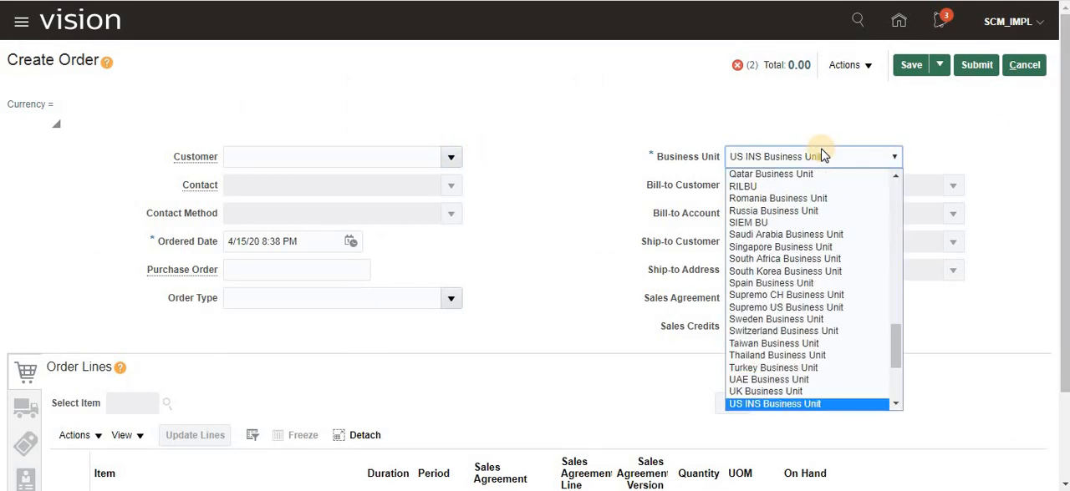
pyautogui.click(779, 404)
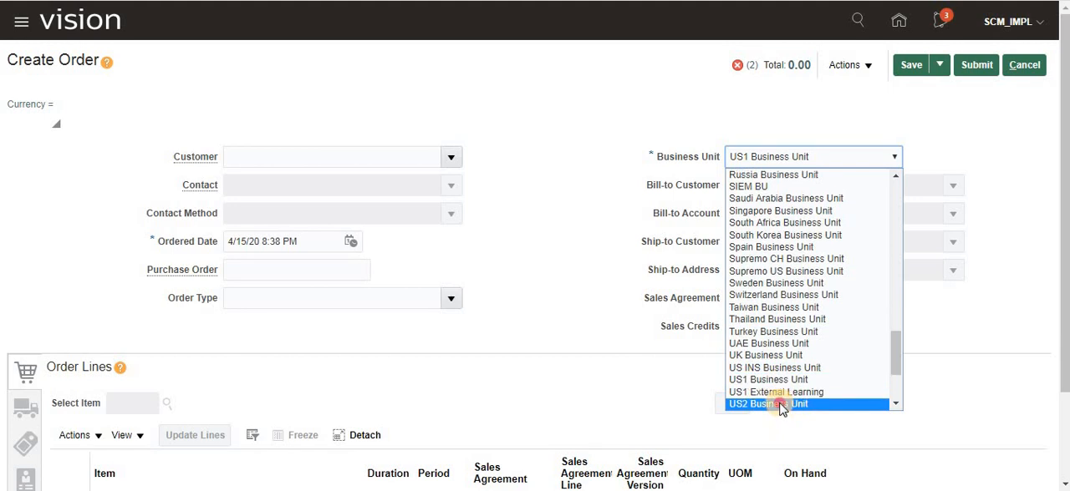
pyautogui.click(794, 380)
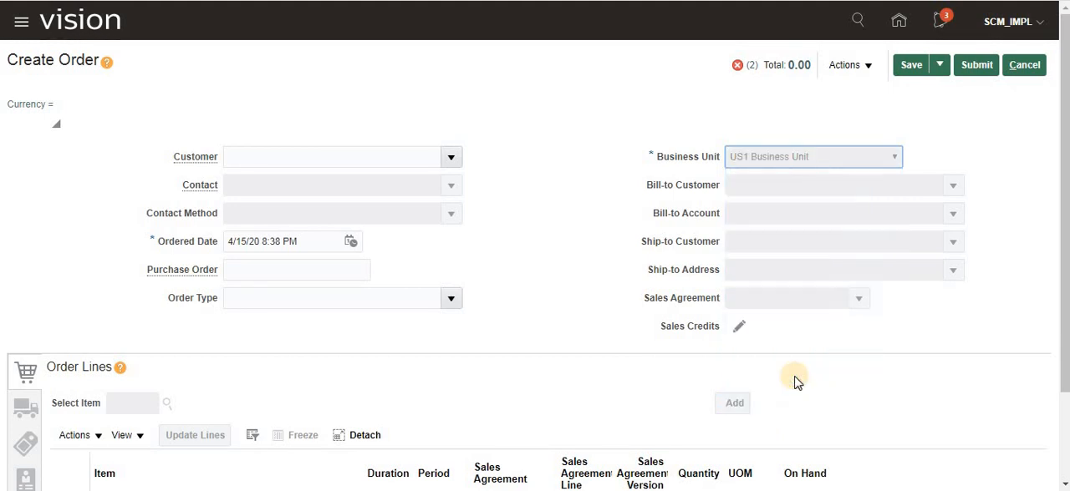
# - Search for Computer Service in the order's customer field and choose Computer Service and Rentals
pyautogui.click(298, 150)
pyautogui.write('C')
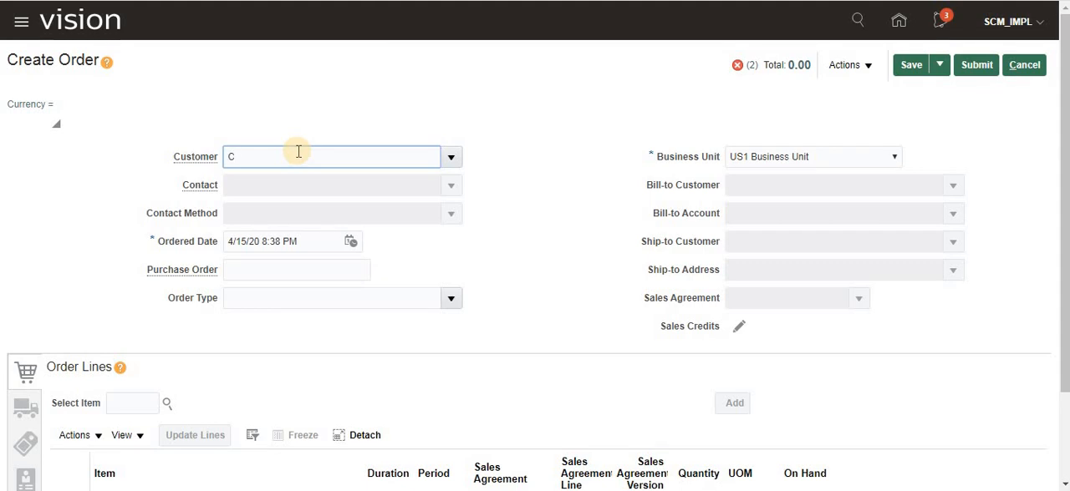
pyautogui.write('omputer Service')
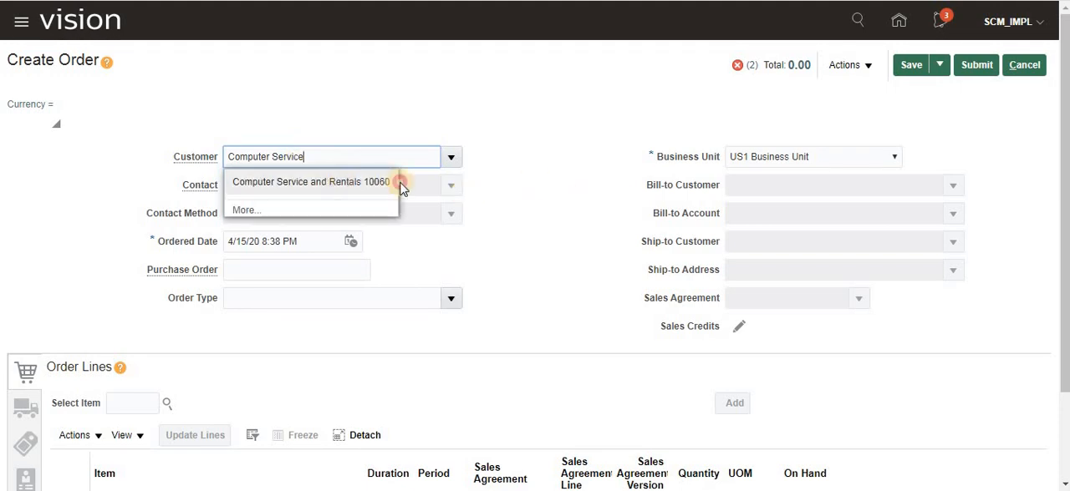
pyautogui.click(401, 178)
pyautogui.press('Tab')
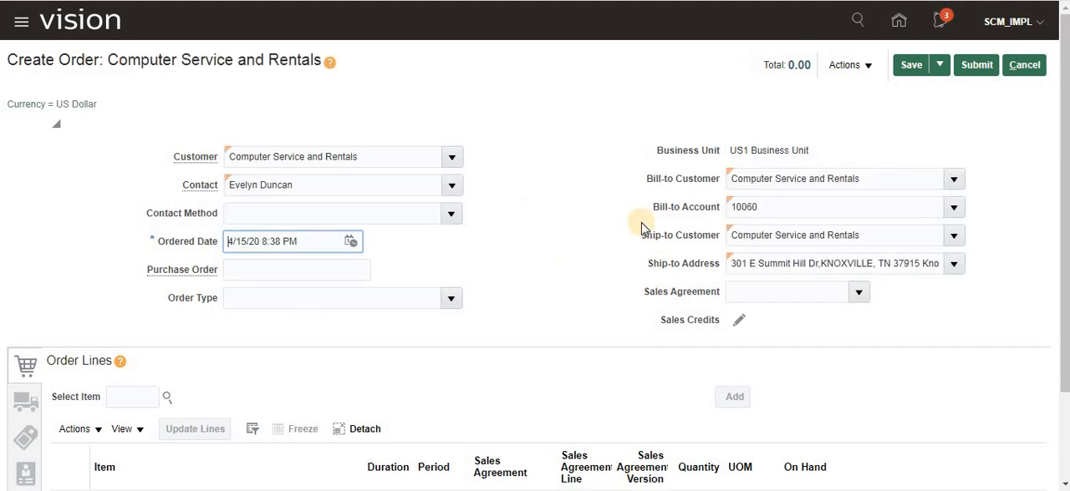
# - View the order's pricing strategy and segment, and examine the strategy name and the pricing segment
pyautogui.click(867, 66)
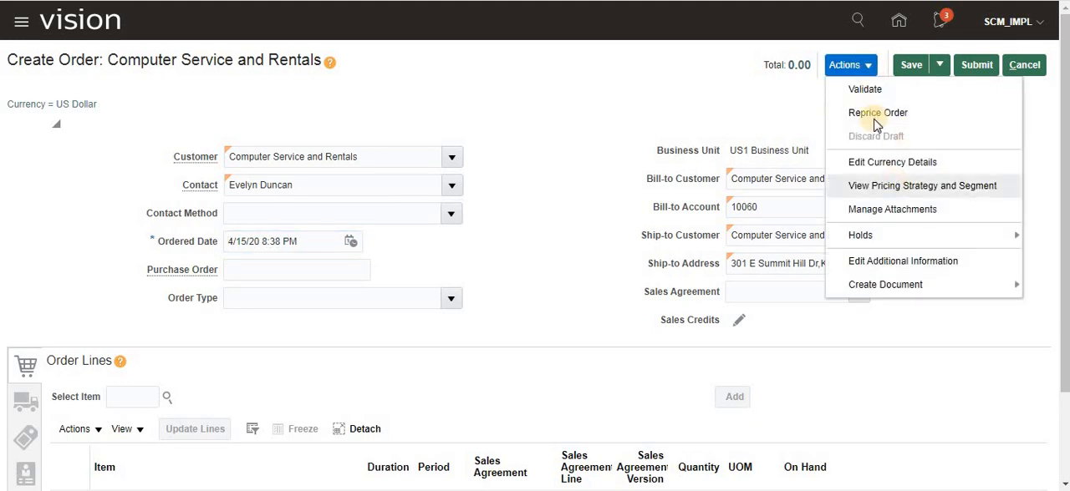
pyautogui.click(886, 187)
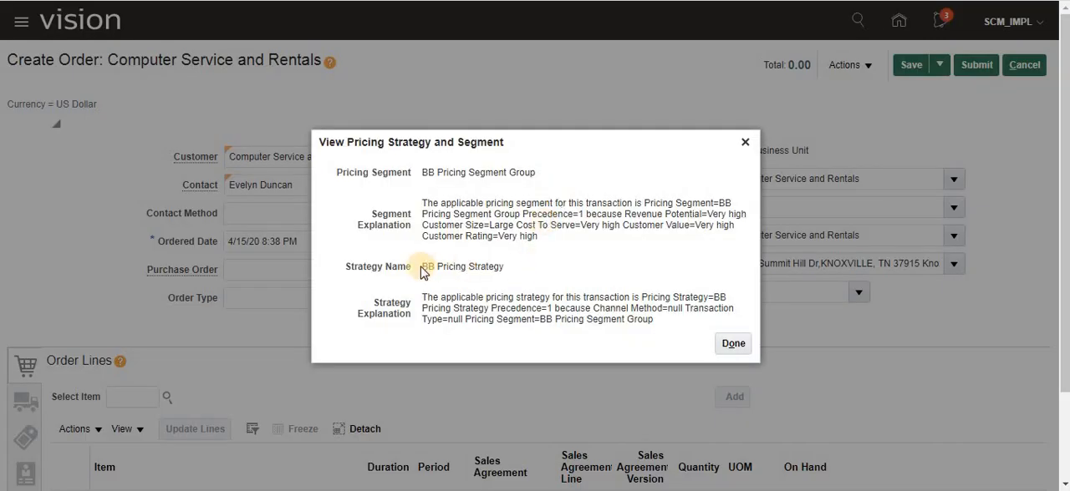
pyautogui.moveTo(421, 268); pyautogui.dragTo(509, 272)
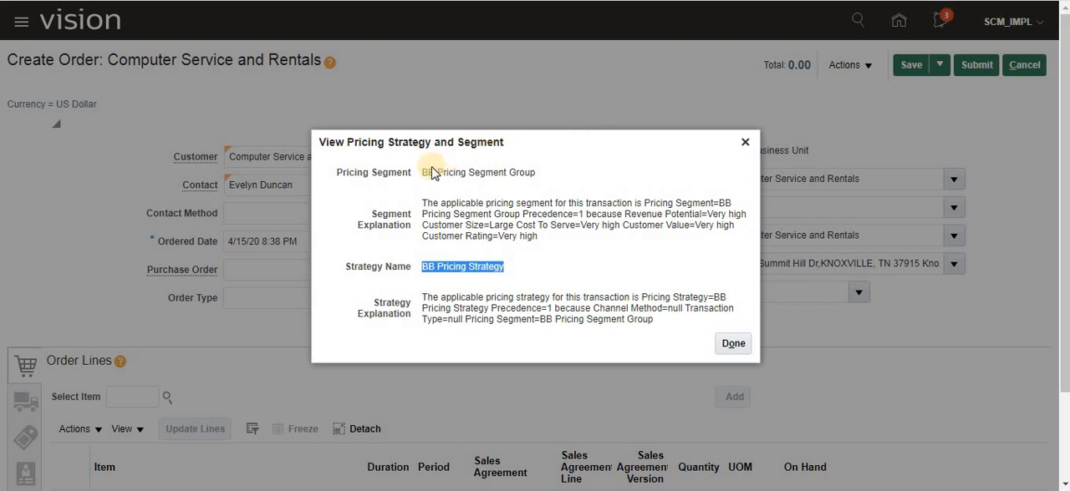
pyautogui.moveTo(422, 174); pyautogui.dragTo(539, 173)
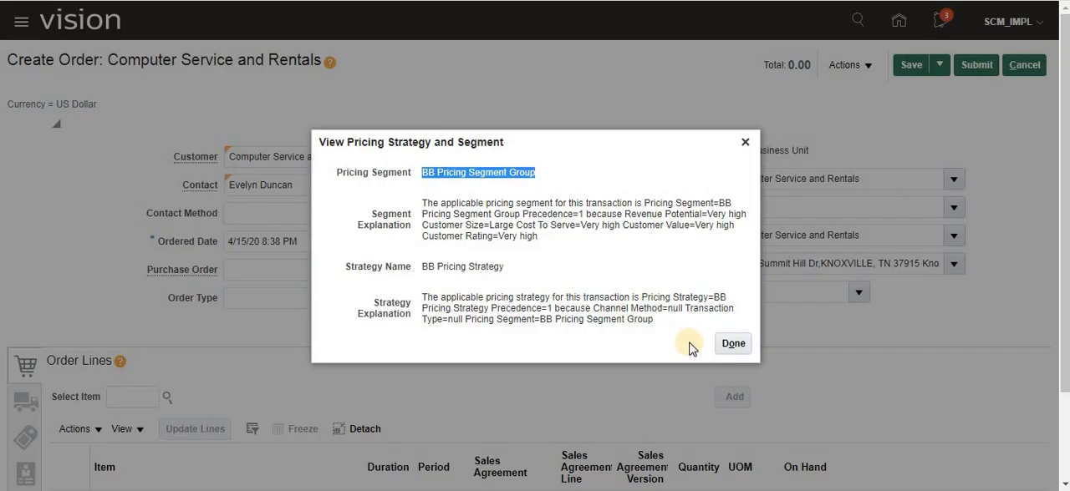
# - Highlight the order's pricing segment and strategy name in the pricing strategy and segment details for a closer look
pyautogui.click(428, 177)
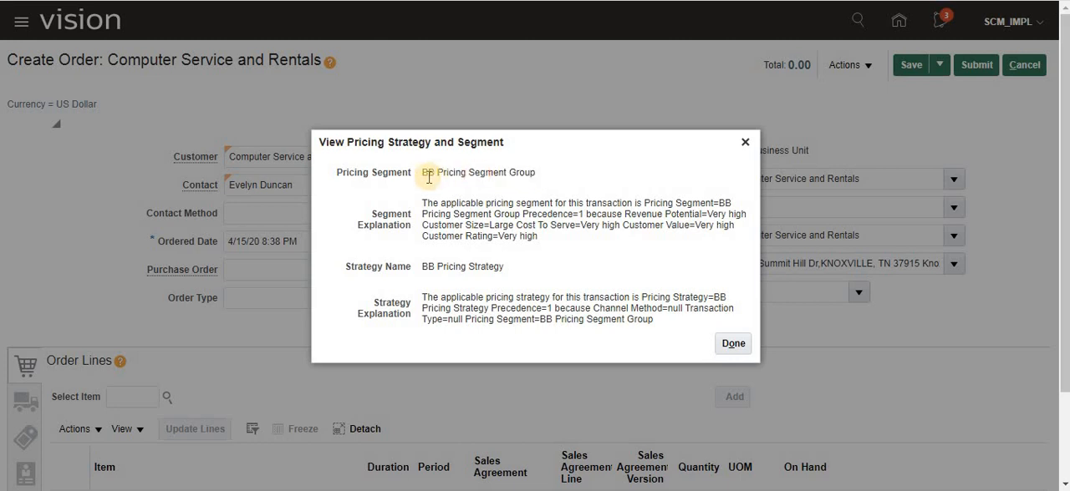
pyautogui.moveTo(422, 179); pyautogui.dragTo(544, 177)
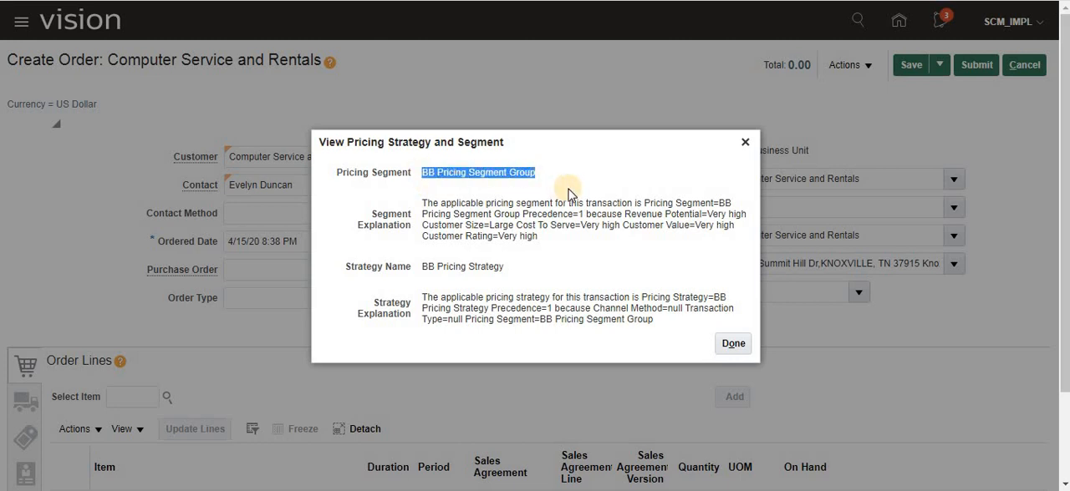
pyautogui.moveTo(415, 267); pyautogui.dragTo(530, 267)
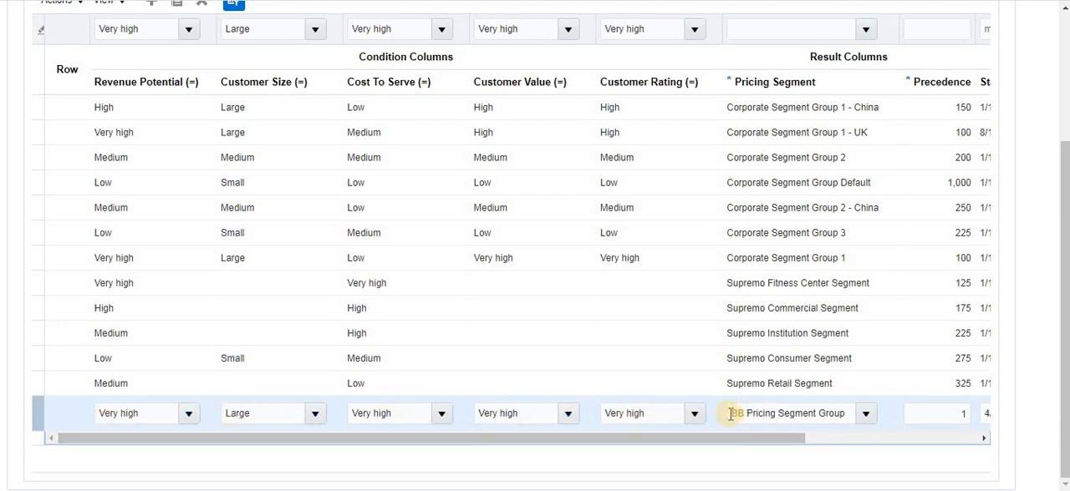
# - Return to the pricing segments matrix and examine the conditions and precedence of the BB Pricing Segment Group row
pyautogui.click(963, 413)
pyautogui.write('1')
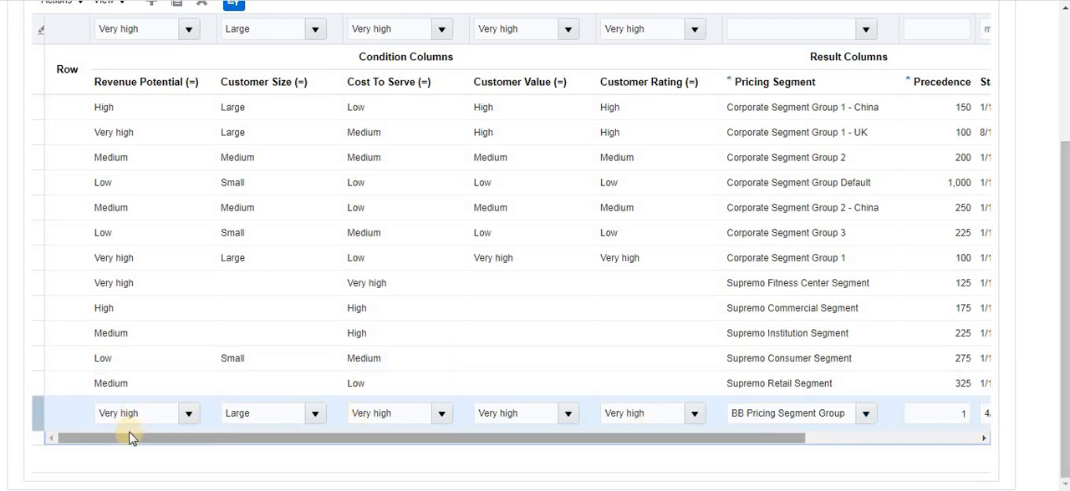
pyautogui.scroll(1, 174, 401)
pyautogui.scroll(-1, 159, 364)
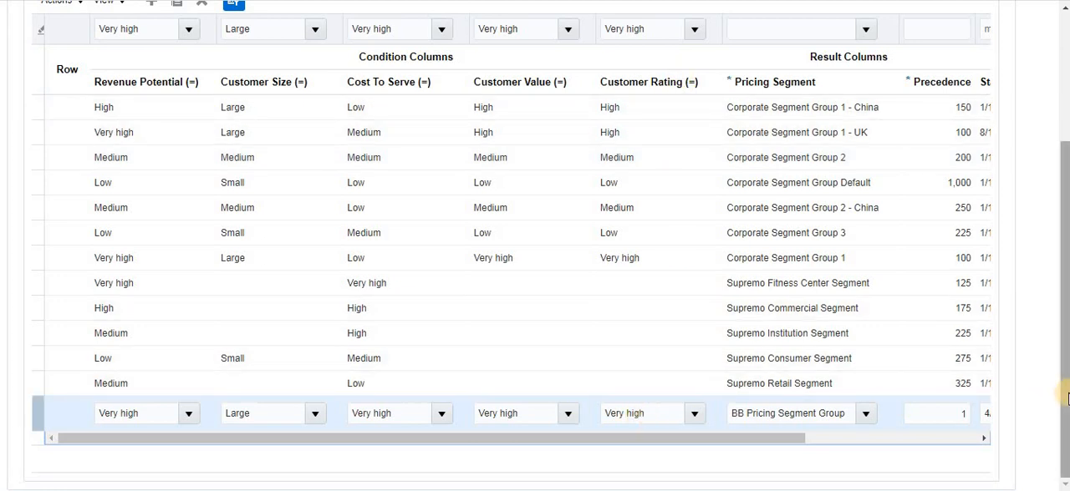
pyautogui.moveTo(1065, 395); pyautogui.dragTo(1067, 264)
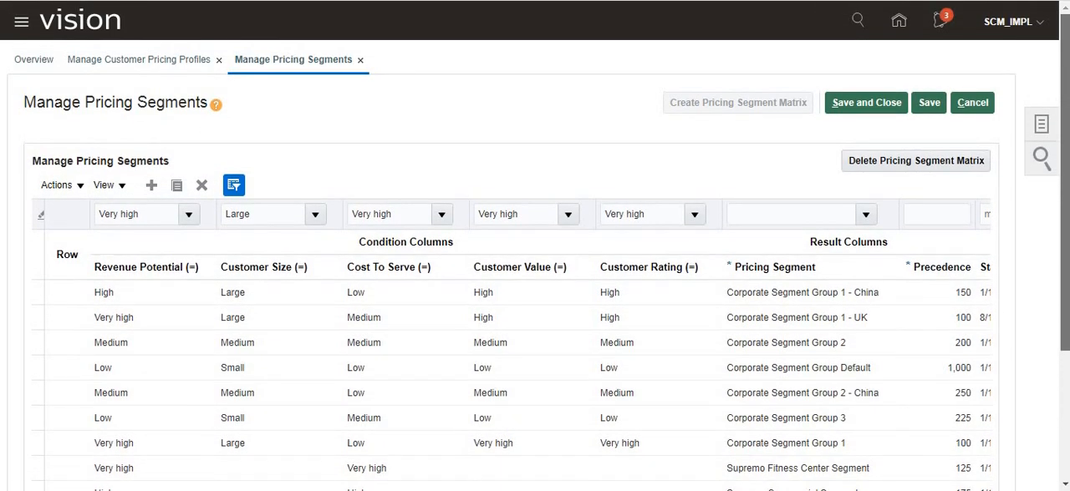
# - Examine the Computer Service and Rentals profile ratings from revenue potential to customer size, and bring up the discount tier sticky note
pyautogui.click(143, 62)
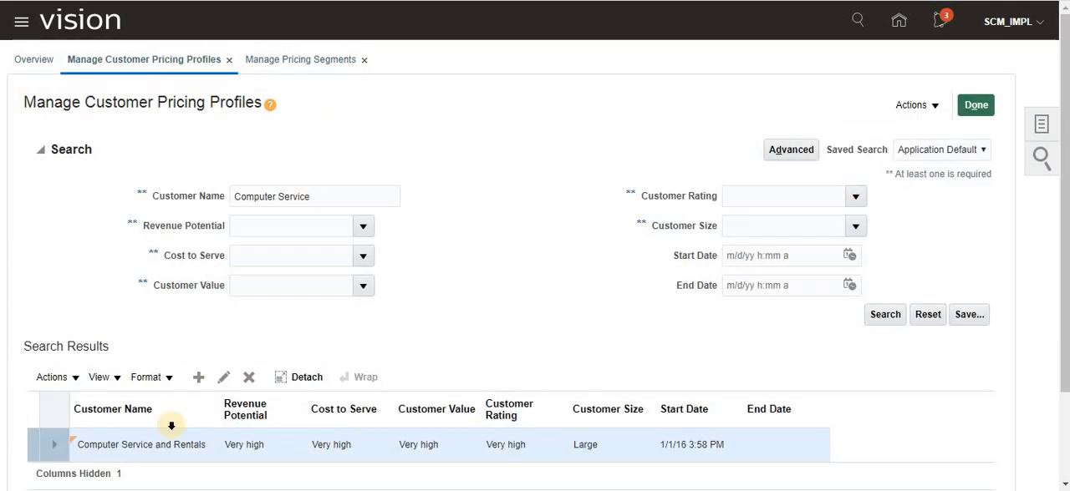
pyautogui.moveTo(343, 445); pyautogui.dragTo(609, 443)
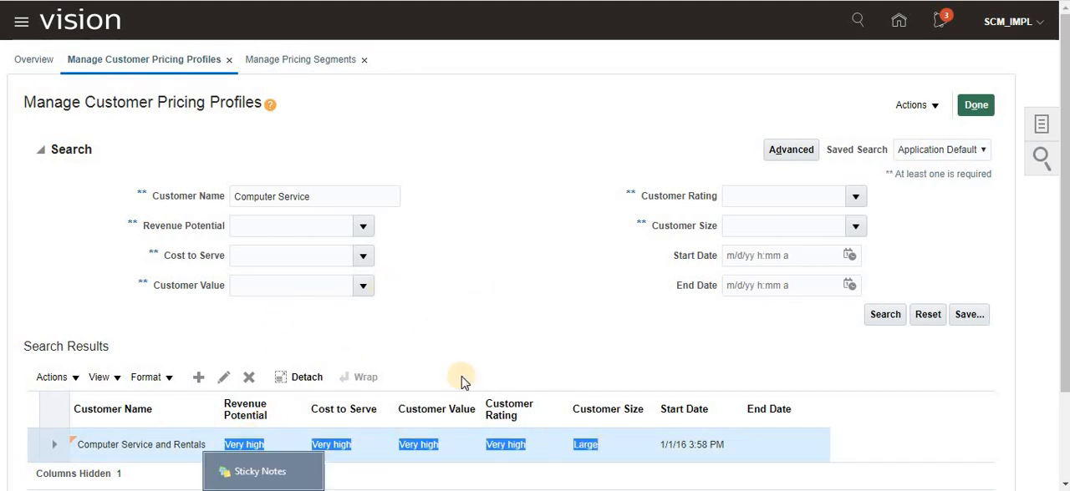
pyautogui.click(336, 455)
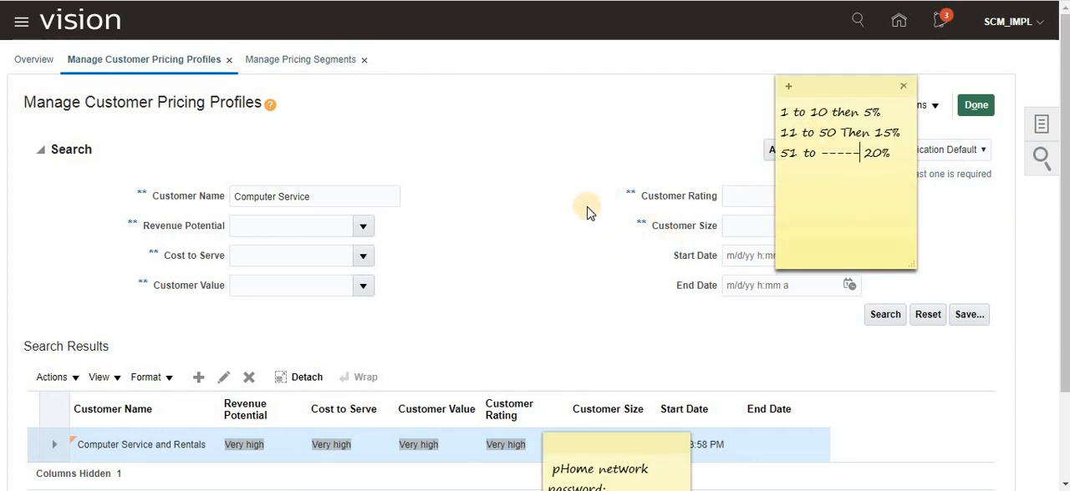
# - Go back to Manage Pricing Segments and compare the profile ratings with the BB Pricing Segment Group row
pyautogui.click(289, 63)
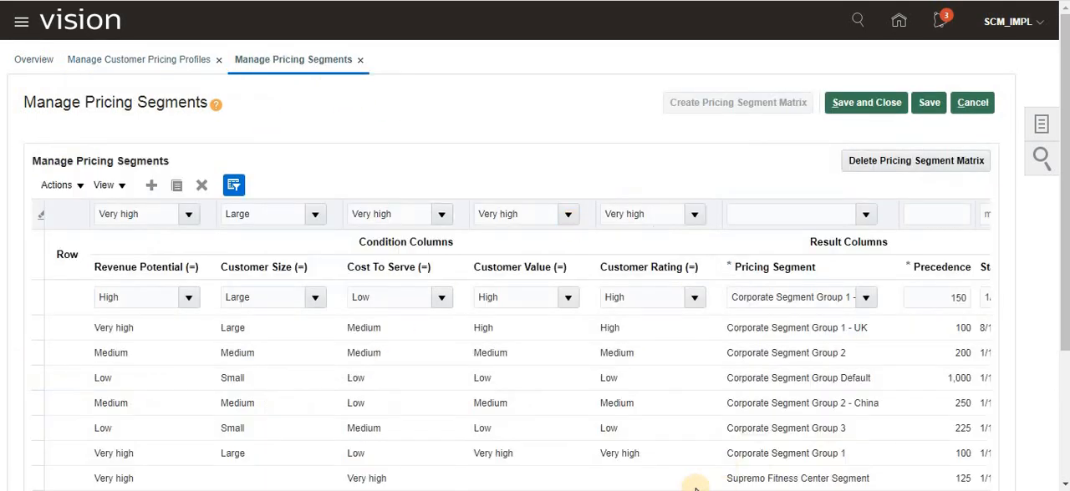
pyautogui.scroll(-3, 758, 444)
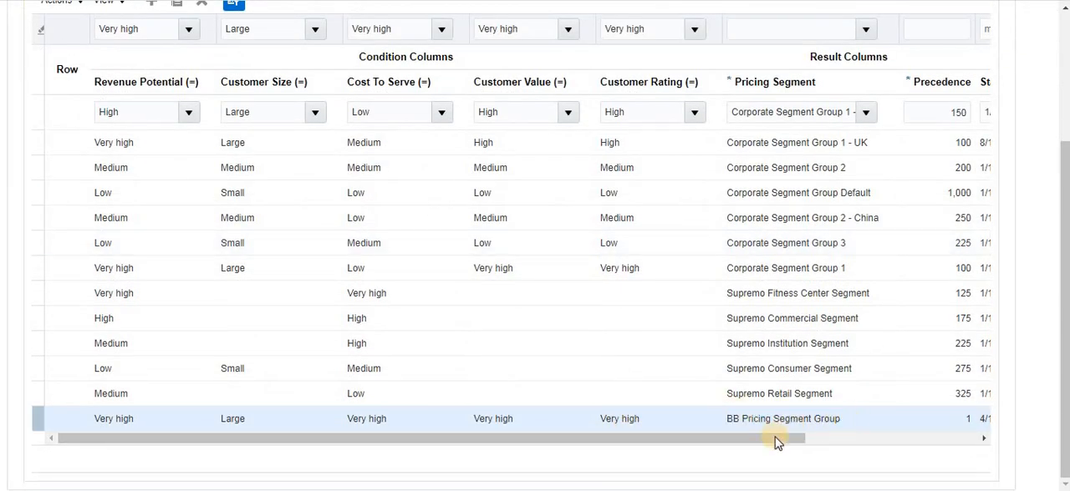
pyautogui.scroll(3, 679, 427)
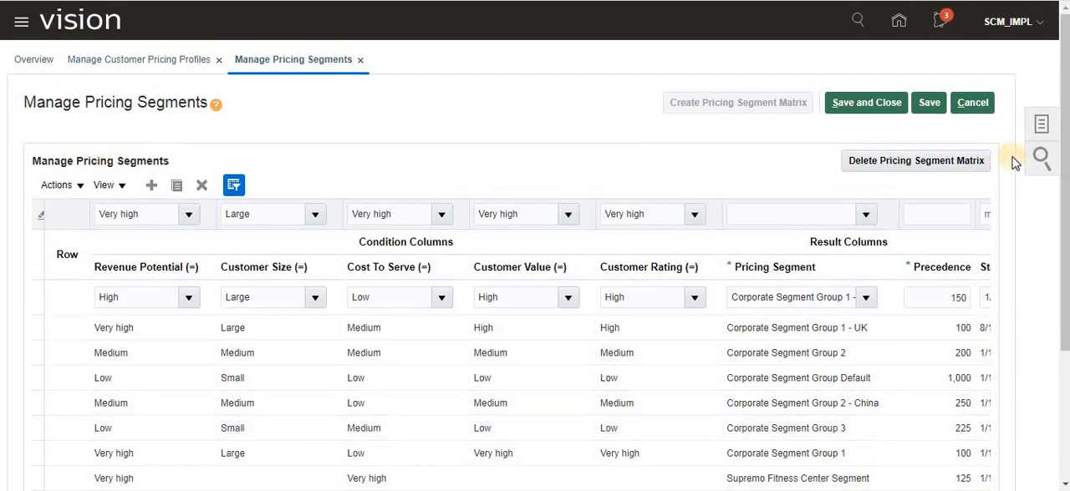
# - Open the Manage Pricing Strategies task
pyautogui.click(1040, 123)
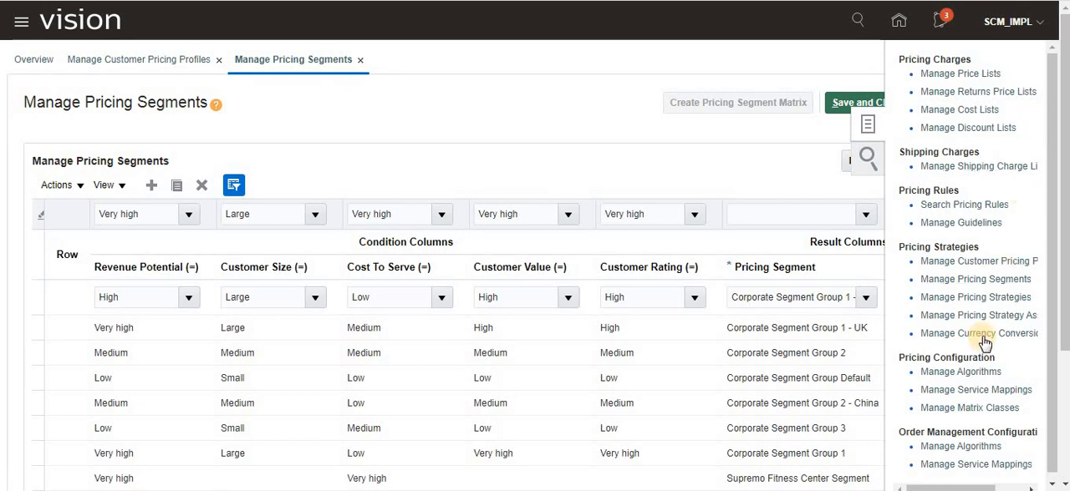
pyautogui.click(991, 306)
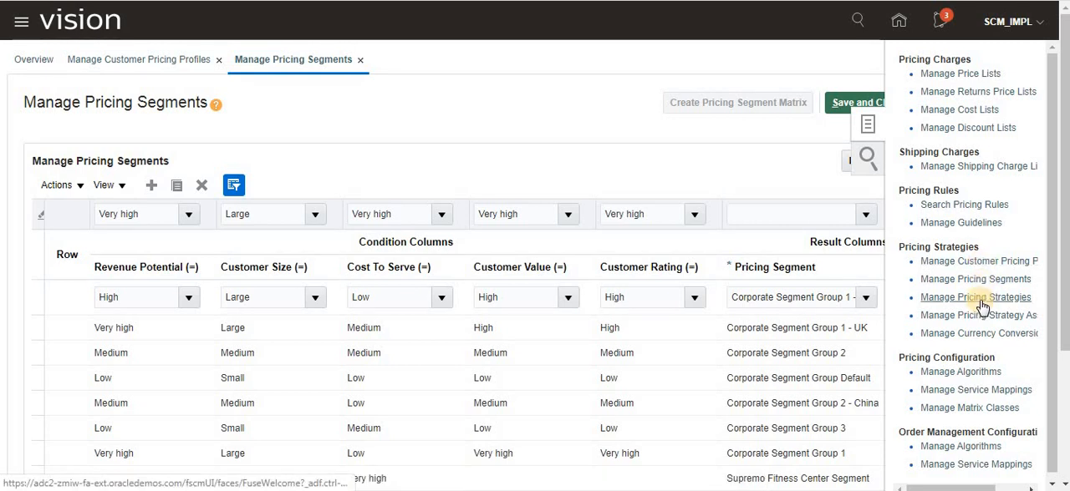
pyautogui.click(983, 299)
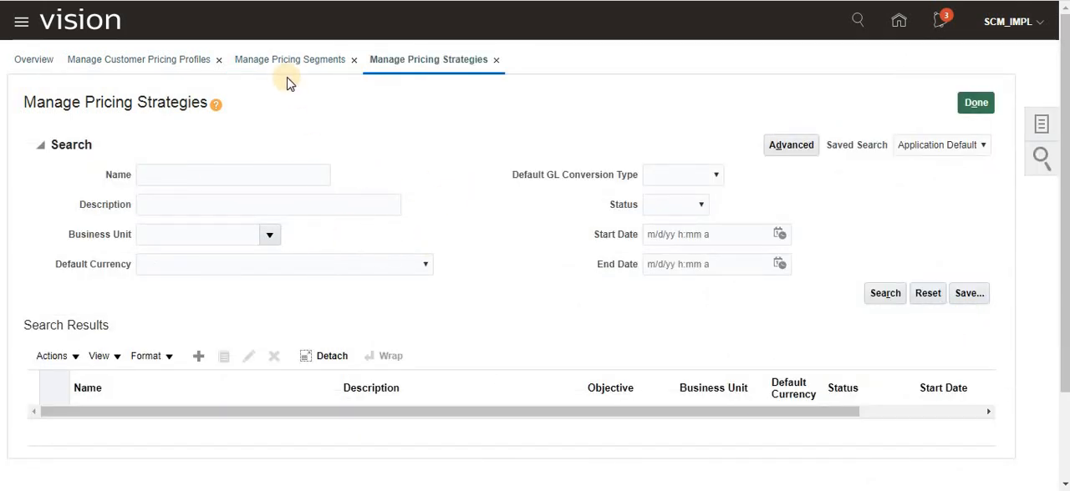
# - Open the Manage Pricing Strategy Assignments task
pyautogui.click(1038, 128)
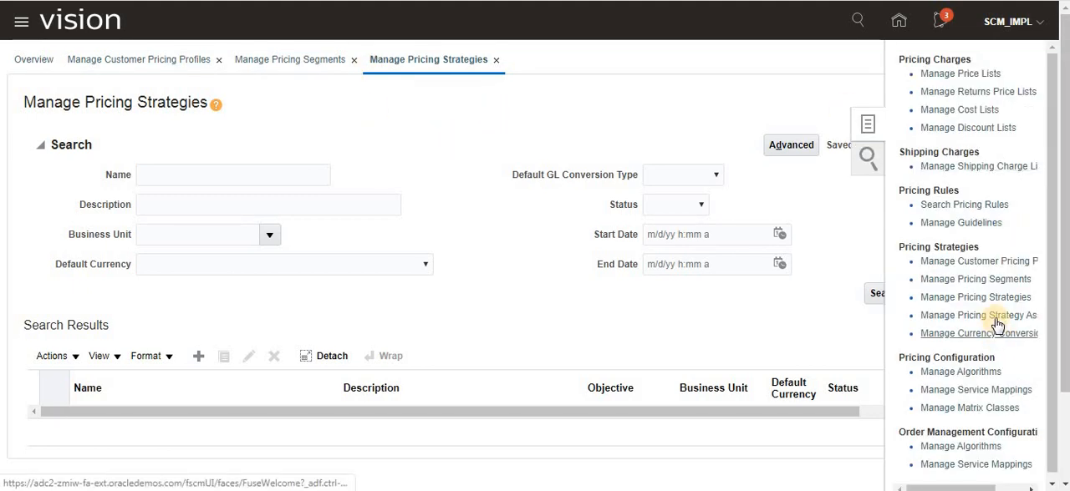
pyautogui.click(995, 323)
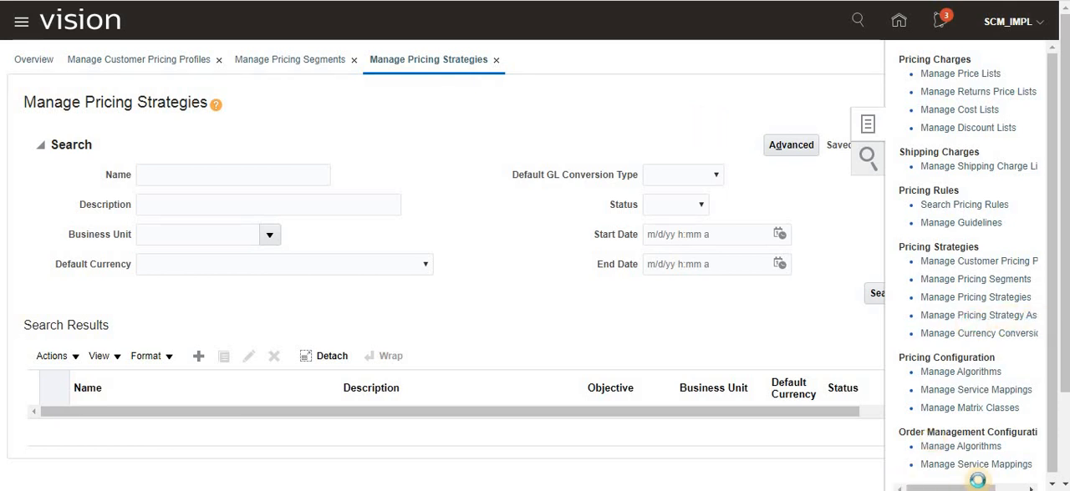
pyautogui.moveTo(936, 487); pyautogui.dragTo(974, 487)
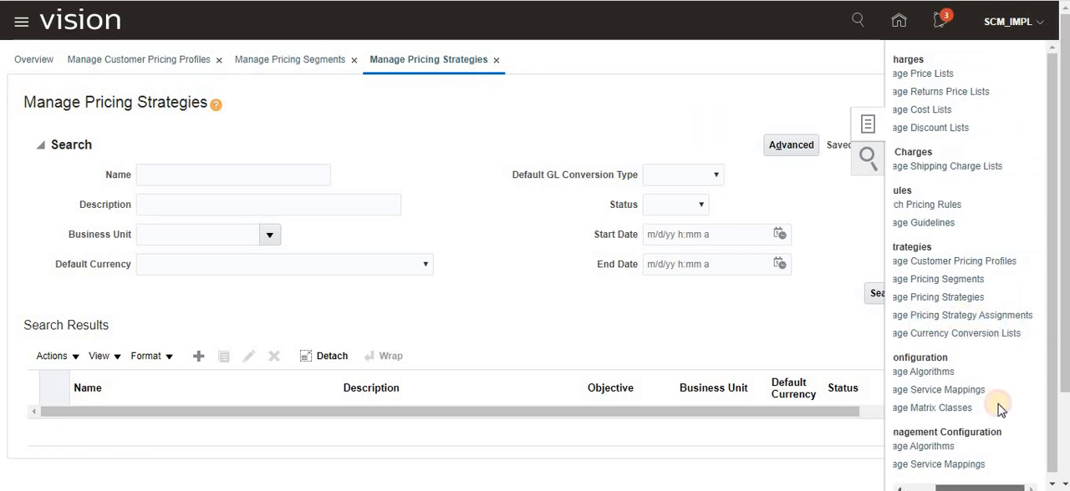
pyautogui.click(962, 316)
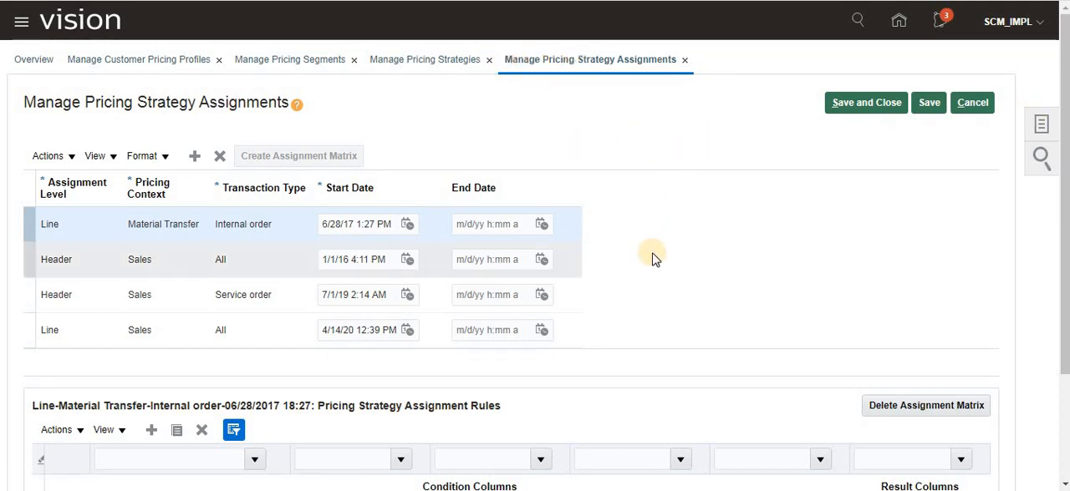
# - Select the header-level Sales assignment for all transaction types and view its pricing strategy assignment rules
pyautogui.scroll(-1, 652, 258)
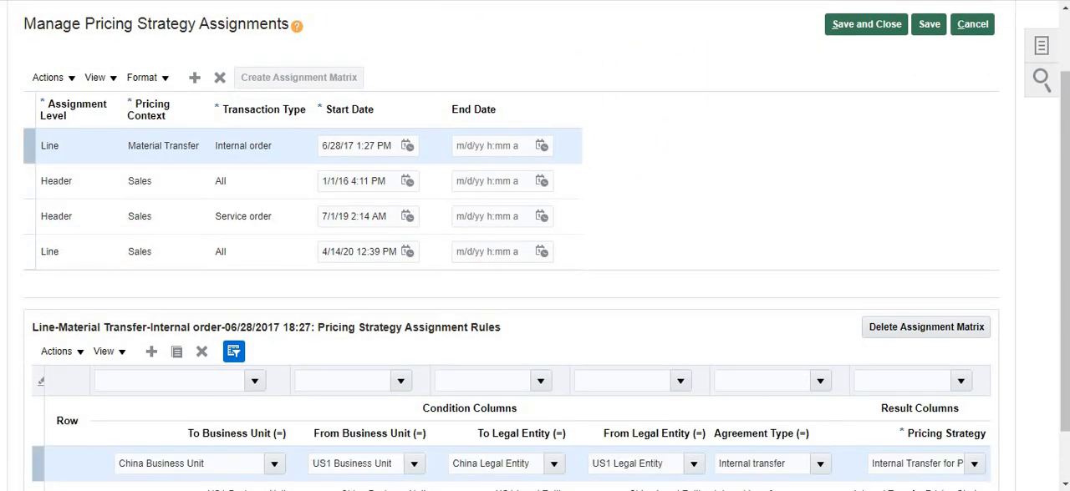
pyautogui.click(75, 188)
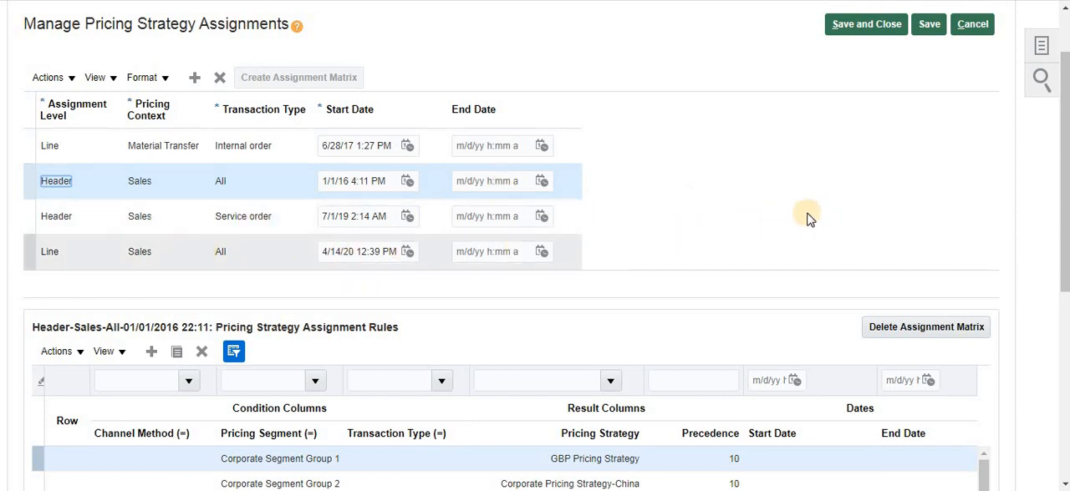
pyautogui.scroll(-3, 735, 223)
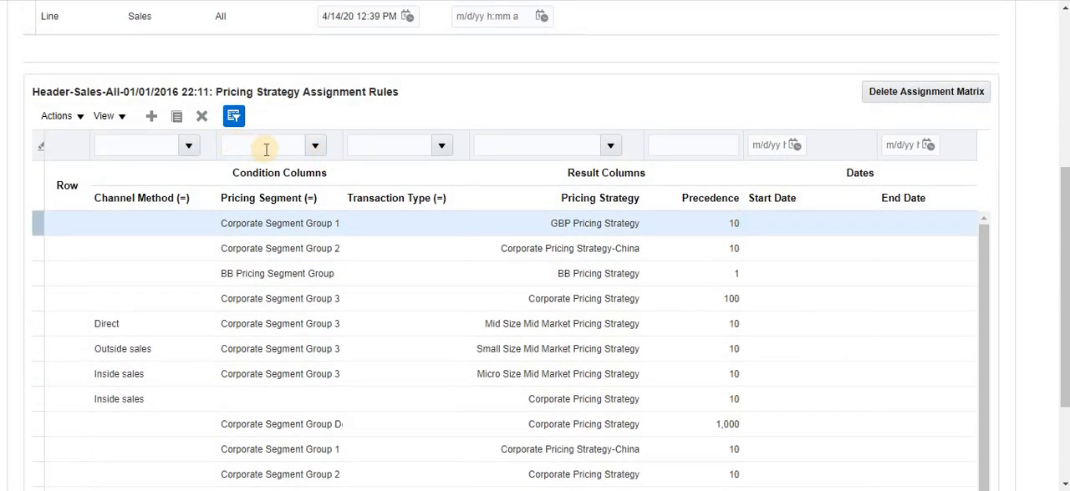
# - Examine which pricing strategy the assignment rule for BB Pricing Segment Group points to
pyautogui.click(255, 273)
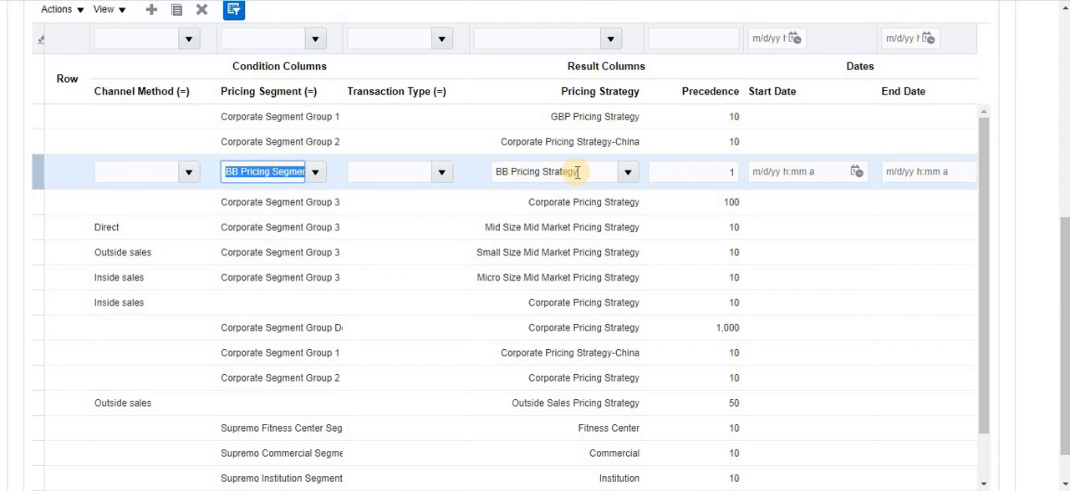
pyautogui.moveTo(577, 172); pyautogui.dragTo(491, 172)
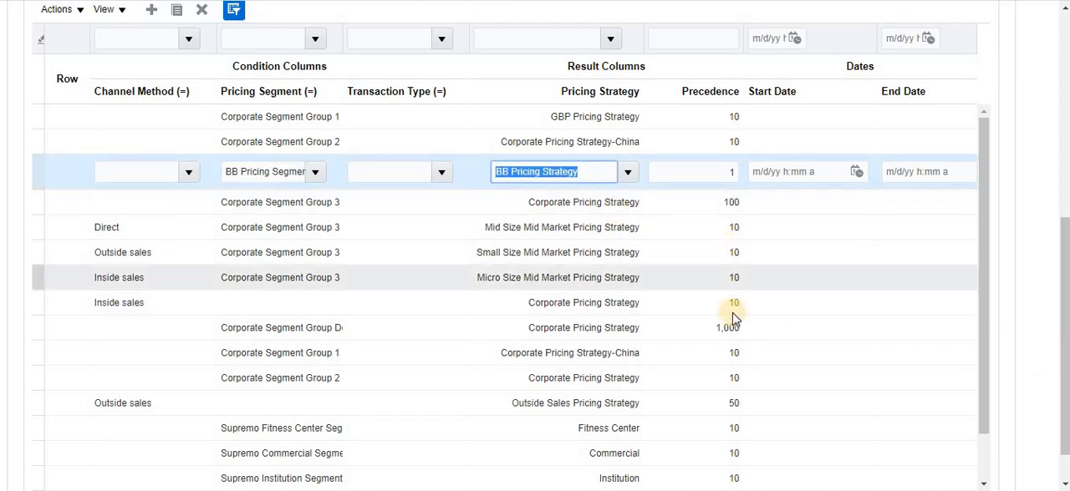
pyautogui.scroll(4, 979, 323)
pyautogui.scroll(2, 620, 159)
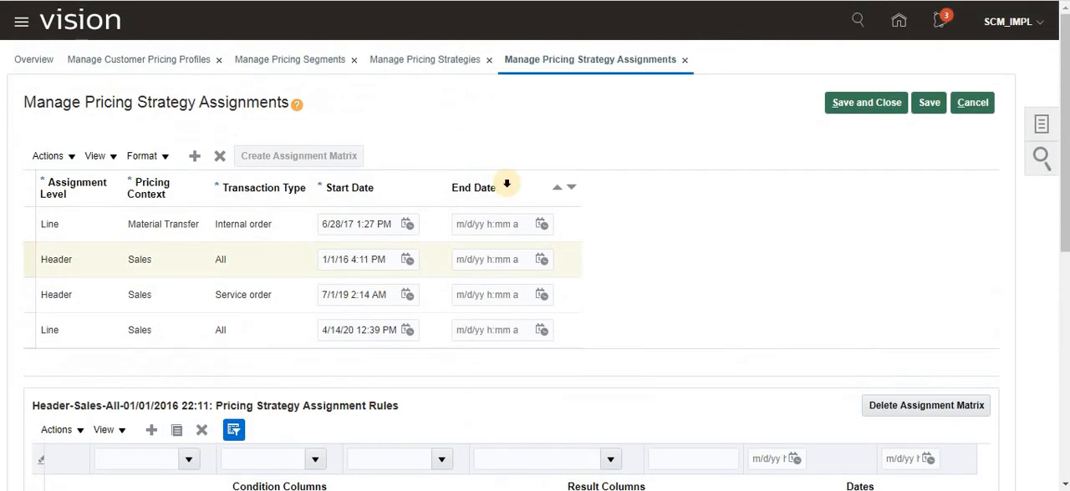
# - Search Manage Pricing Strategies by the name BB Pricing Strategy and examine the matching strategy
pyautogui.click(424, 62)
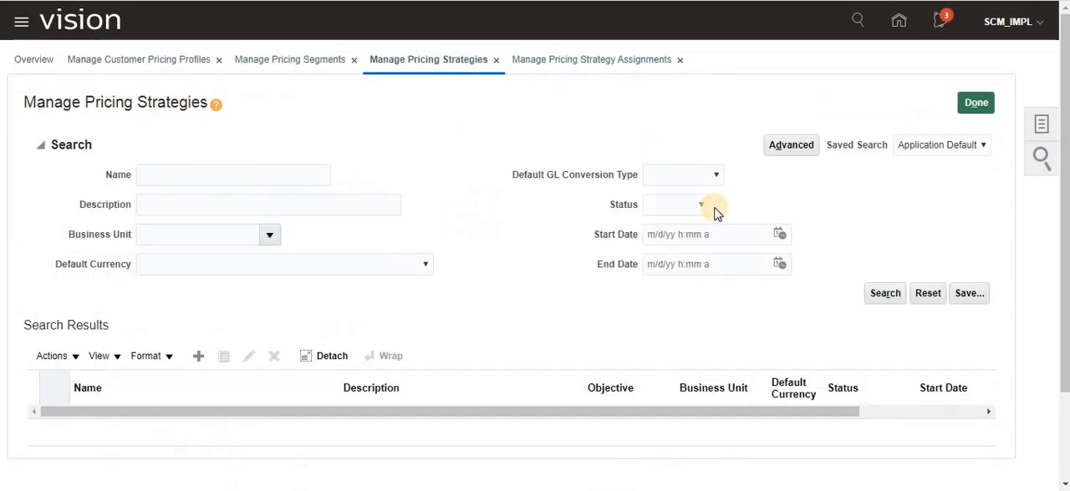
pyautogui.click(154, 172)
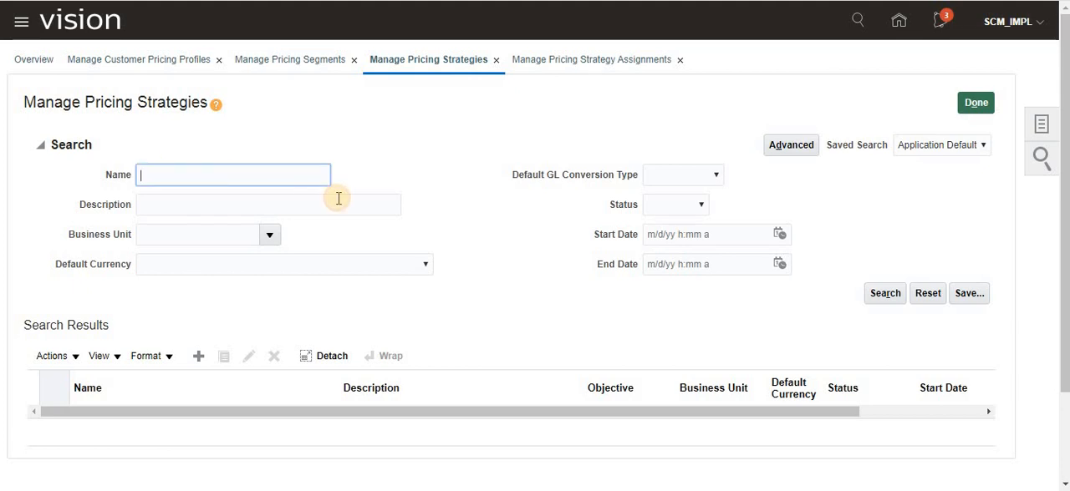
pyautogui.write('BB Pricing Strategy')
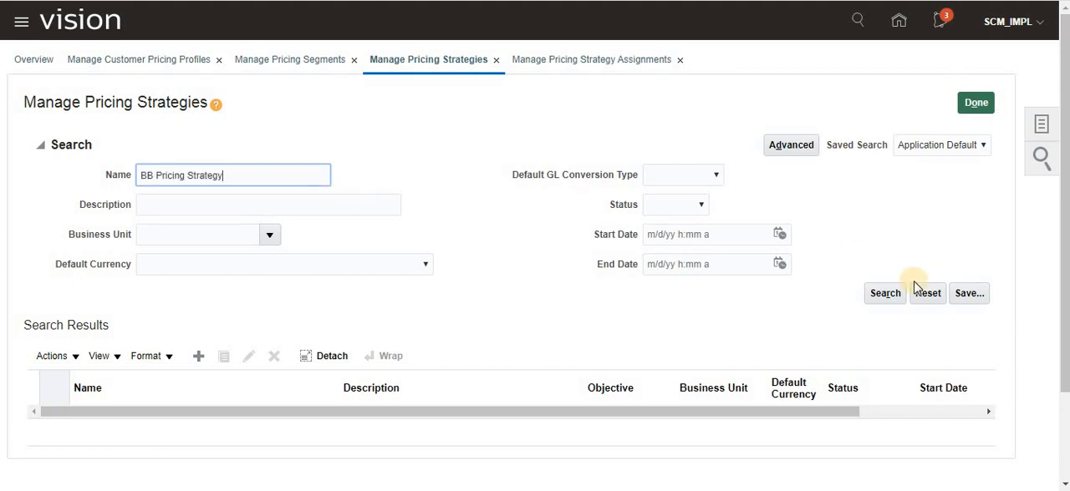
pyautogui.click(867, 297)
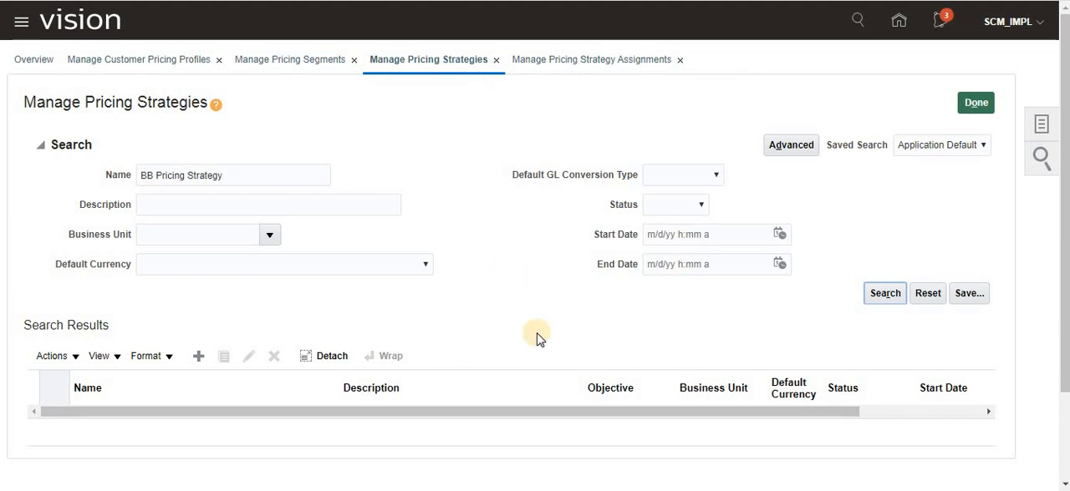
pyautogui.click(886, 295)
pyautogui.click(305, 169)
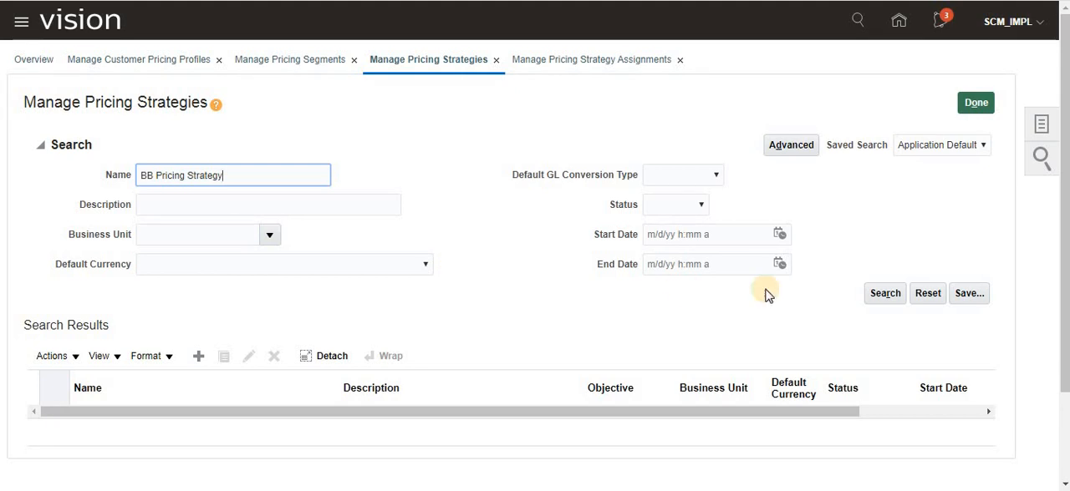
pyautogui.click(881, 294)
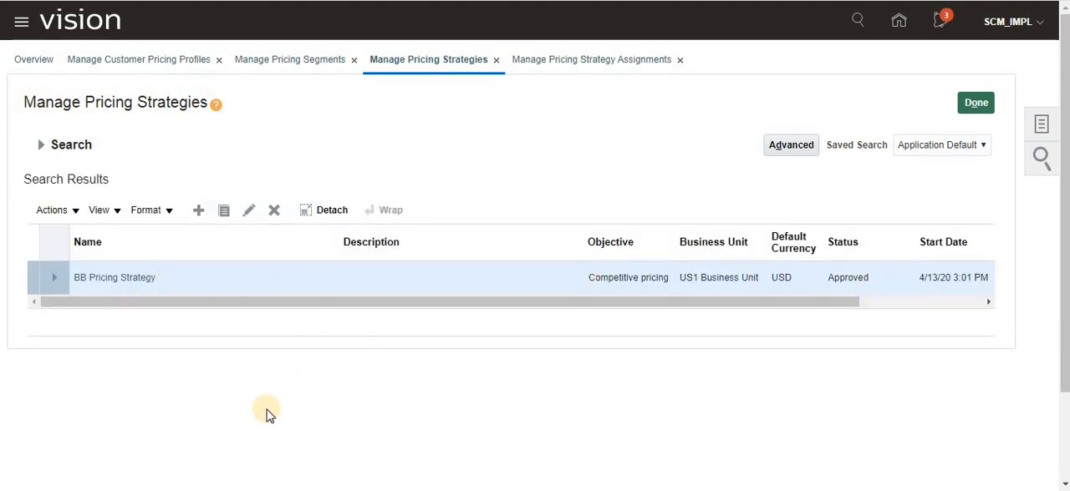
pyautogui.click(130, 279)
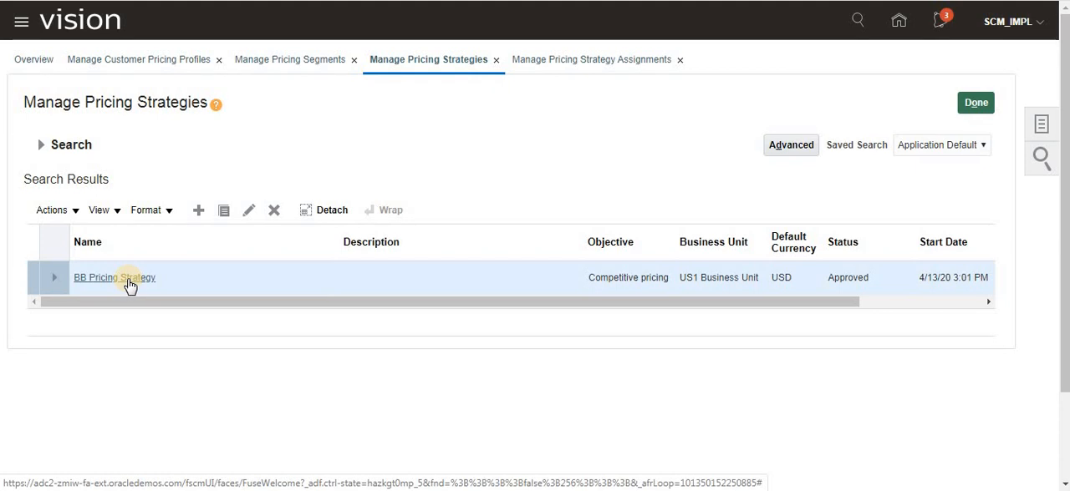
# - Review the tasks listed under Pricing Strategies and return to Manage Customer Pricing Profiles
pyautogui.click(1040, 125)
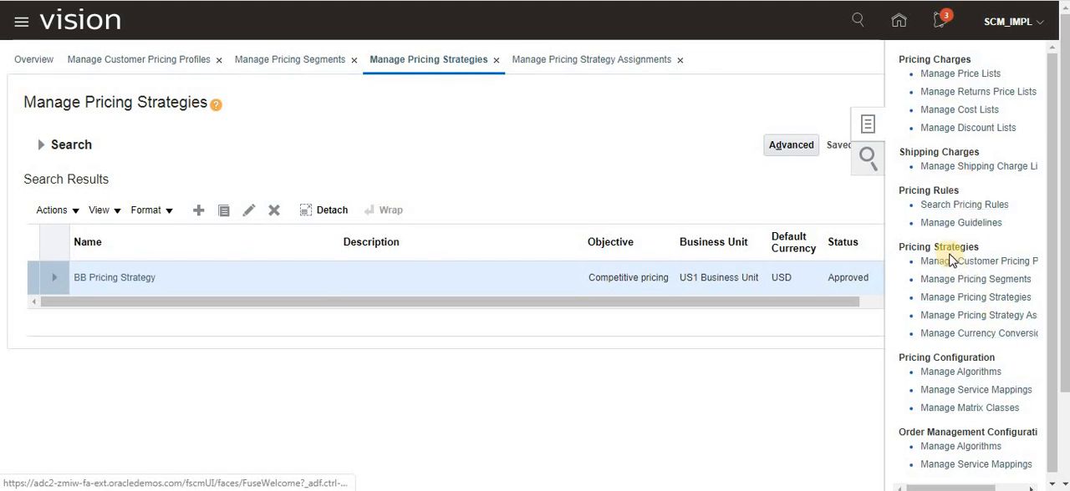
pyautogui.tripleClick(972, 246)
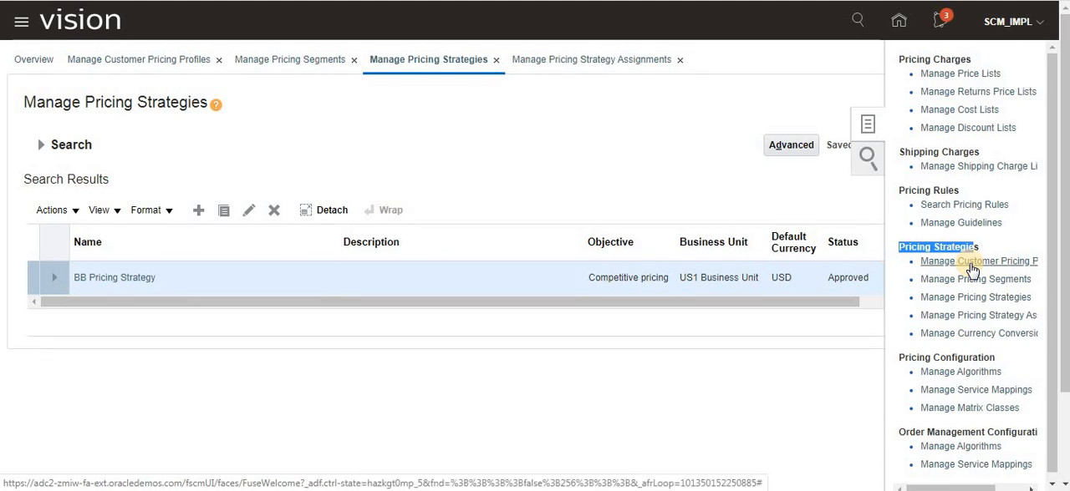
pyautogui.click(132, 64)
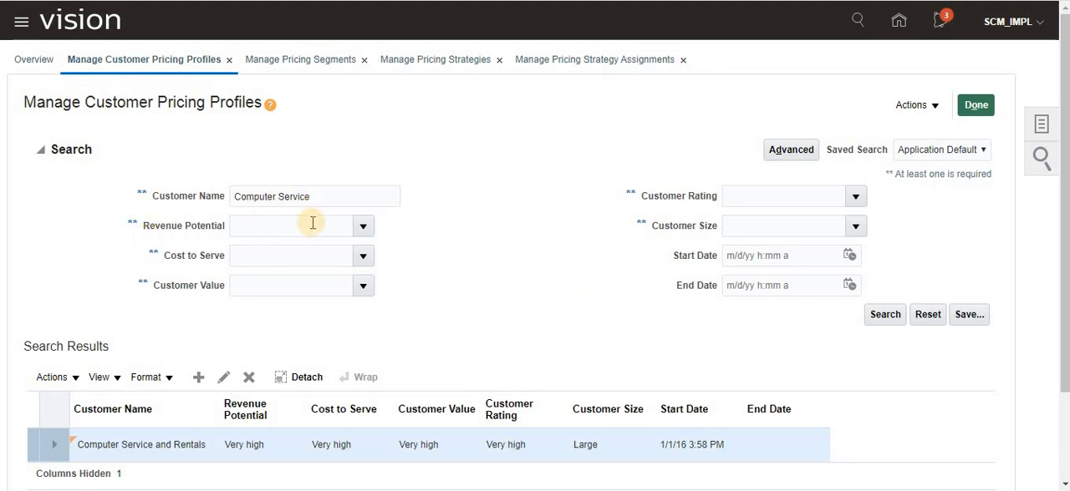
# - Examine the revenue potential, cost to serve, value, rating and size in the Computer Service and Rentals pricing profile
pyautogui.scroll(-2, 414, 249)
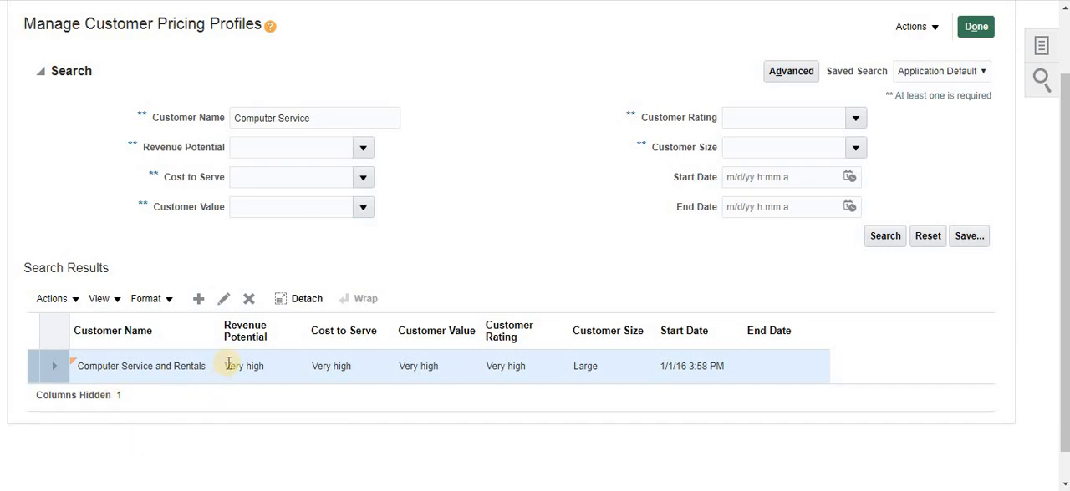
pyautogui.moveTo(228, 367); pyautogui.dragTo(279, 366)
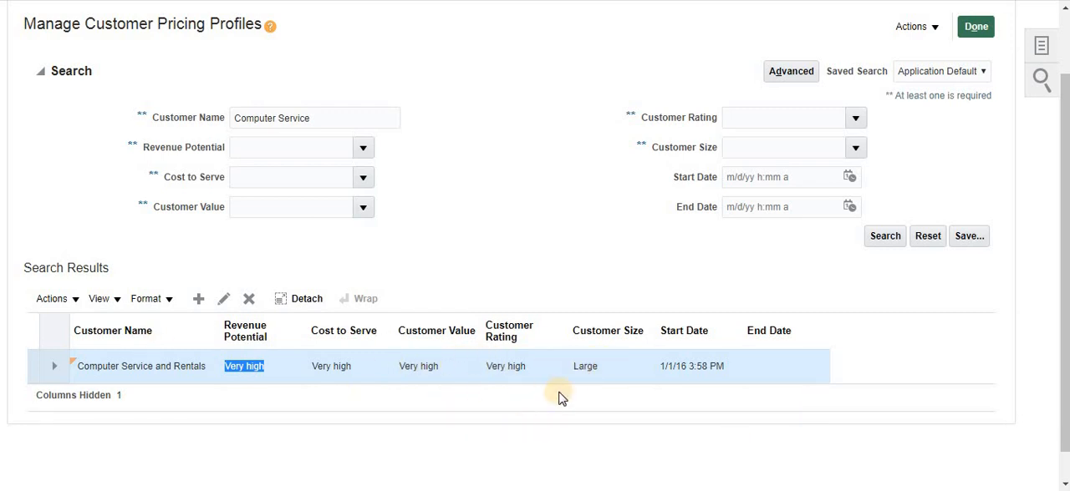
pyautogui.scroll(1, 559, 399)
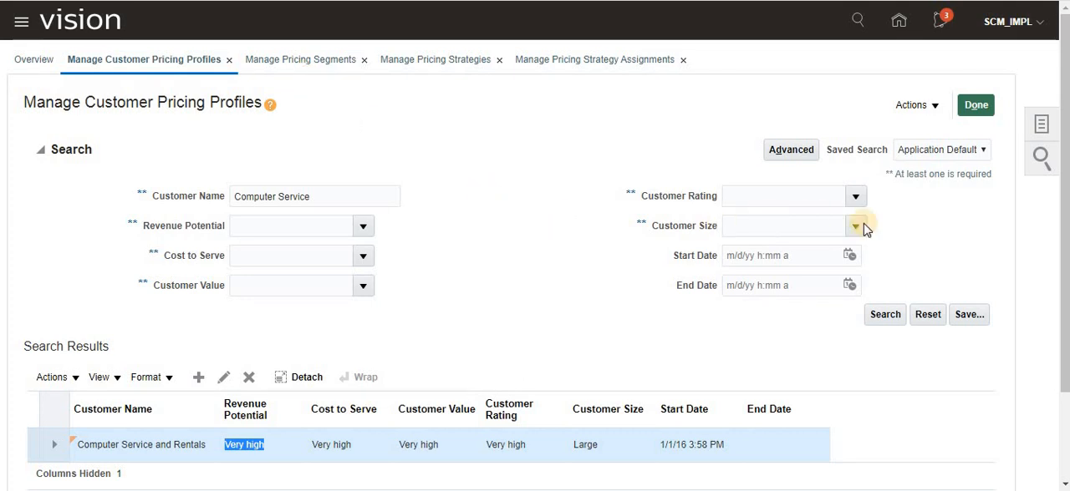
# - Examine in Manage Pricing Segments which conditions and precedence lead to BB Pricing Segment Group
pyautogui.click(1042, 124)
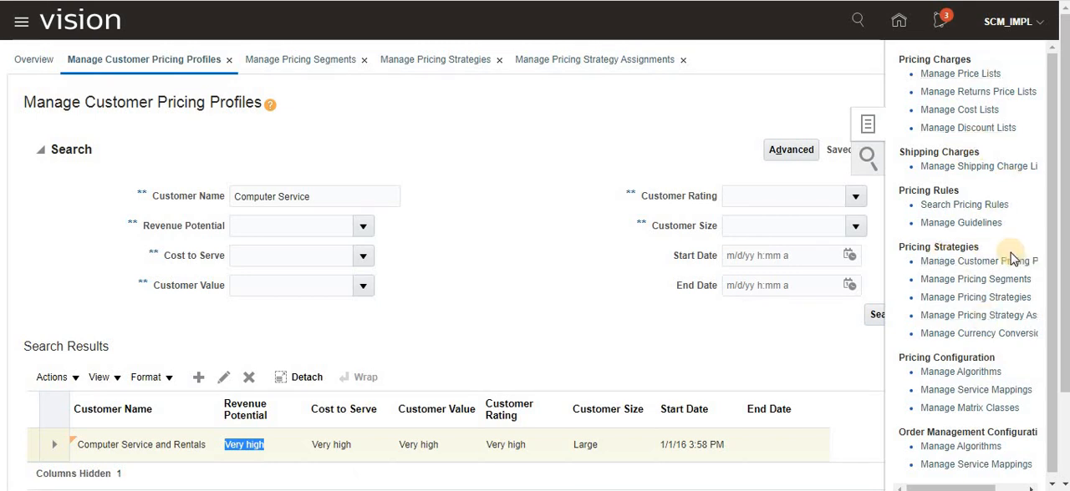
pyautogui.click(974, 282)
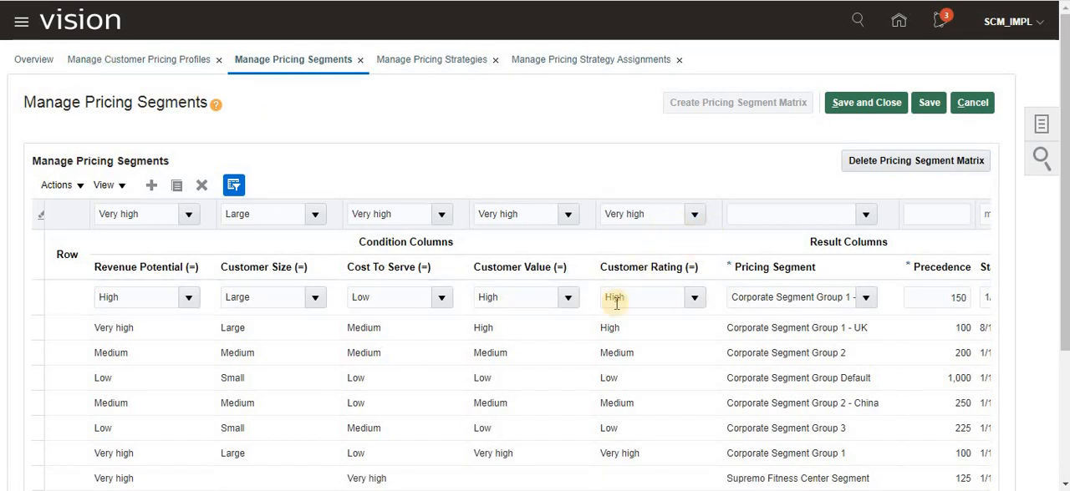
pyautogui.scroll(-2, 554, 358)
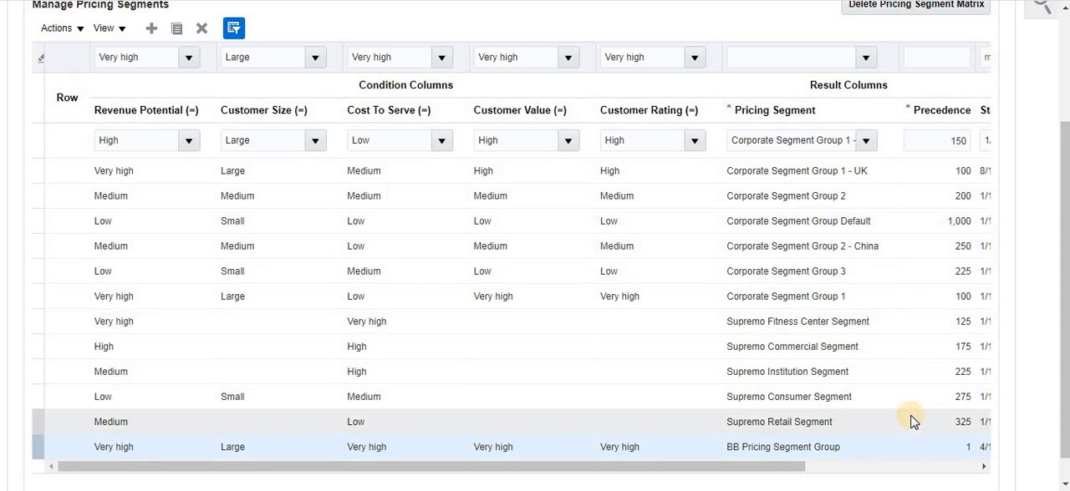
pyautogui.scroll(2, 819, 410)
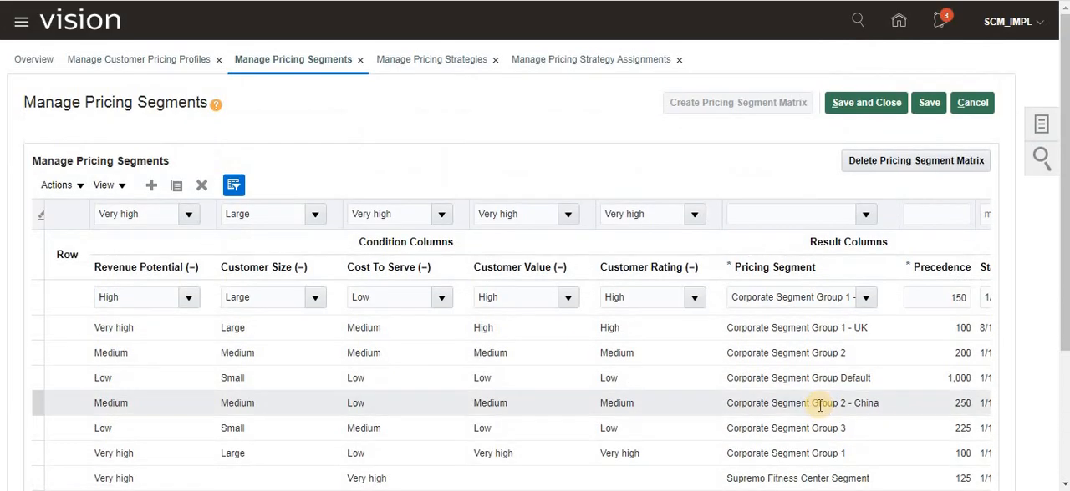
pyautogui.scroll(-2, 815, 408)
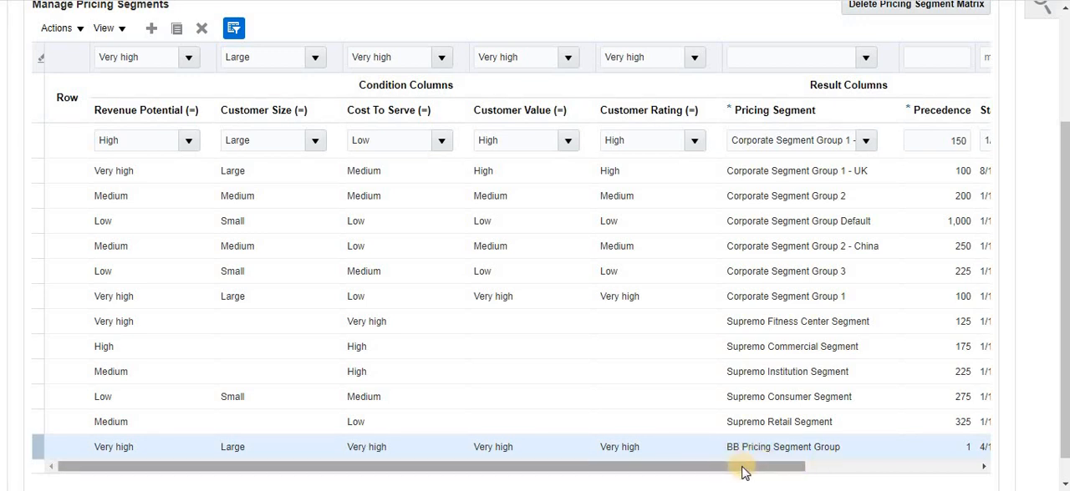
pyautogui.scroll(2, 744, 472)
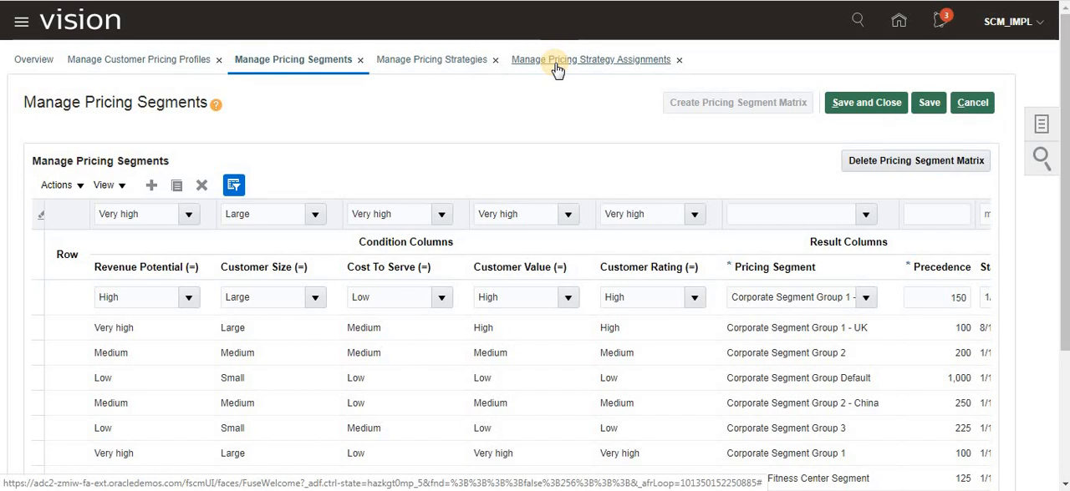
# - Trace BB Pricing Segment Group to its pricing strategy in the header-level Sales rules of Manage Pricing Strategy Assignments
pyautogui.click(1054, 121)
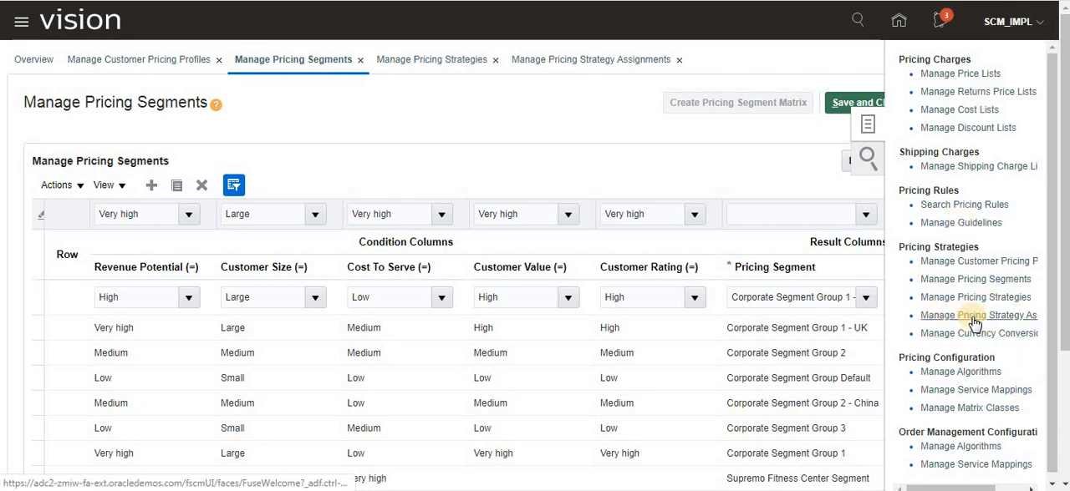
pyautogui.click(575, 62)
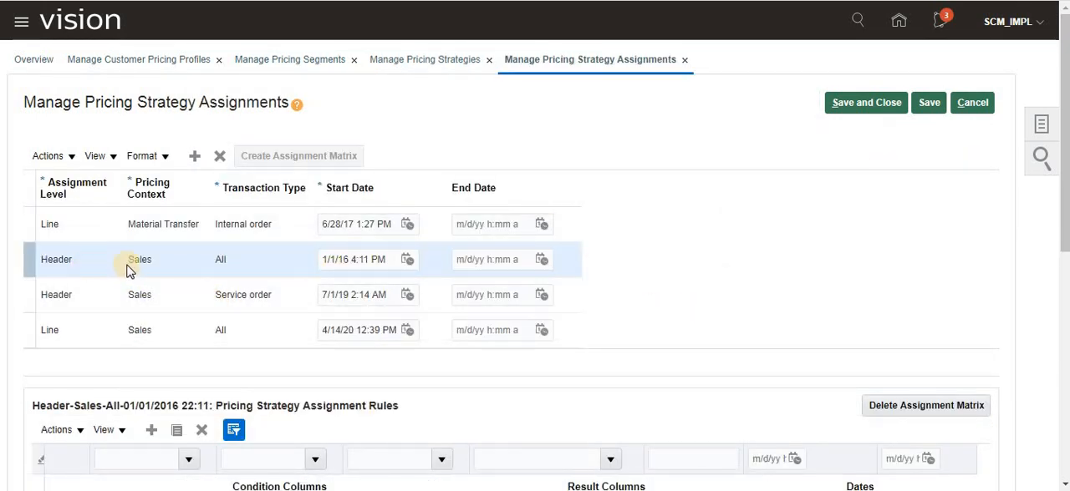
pyautogui.scroll(-5, 883, 265)
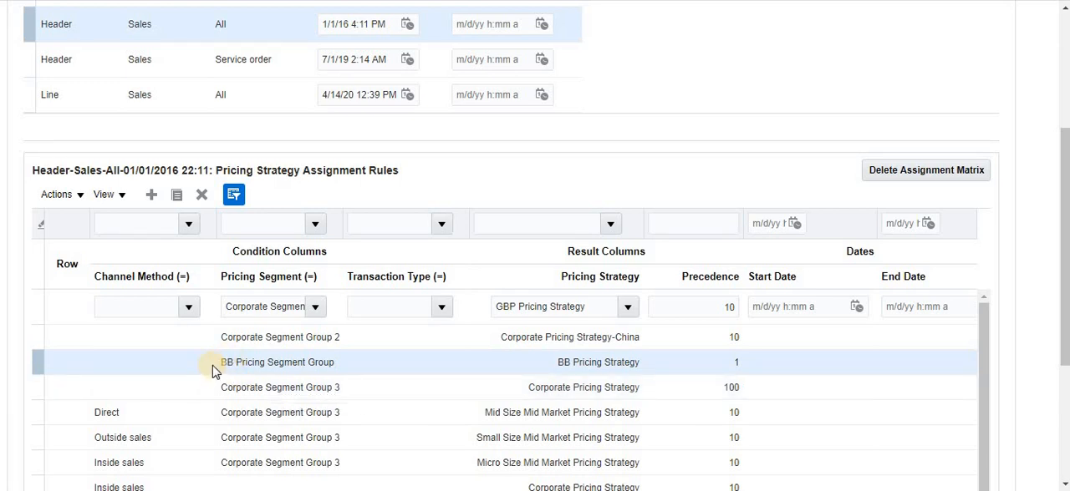
pyautogui.moveTo(223, 364); pyautogui.dragTo(342, 366)
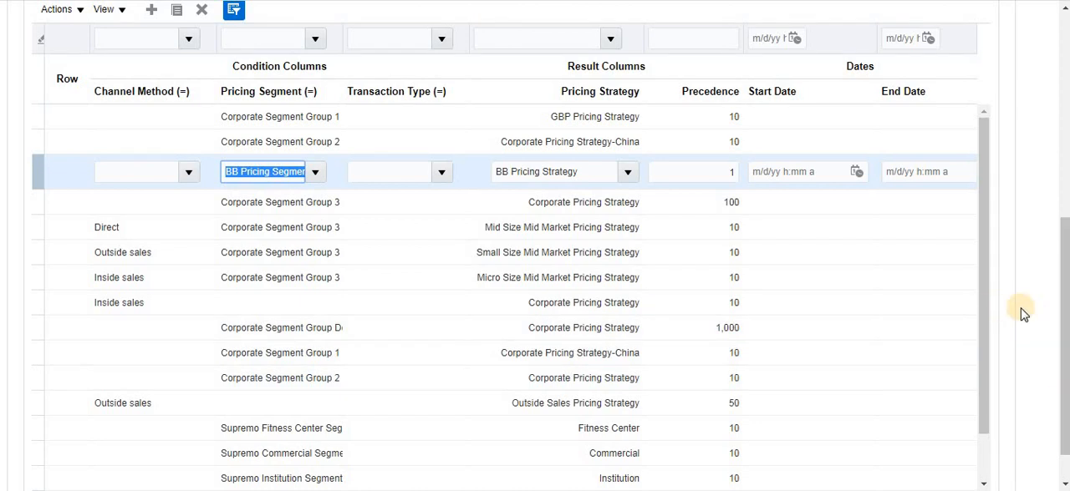
pyautogui.click(278, 181)
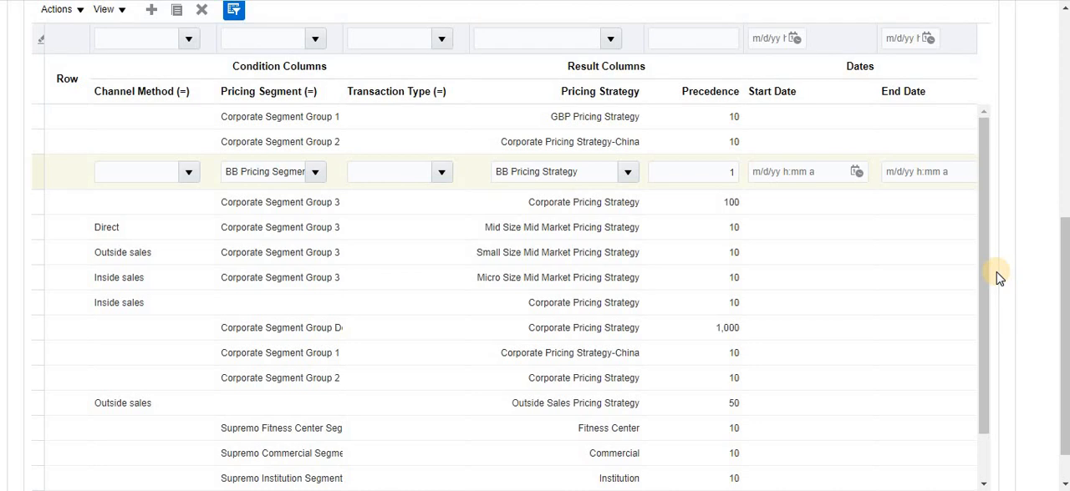
pyautogui.scroll(4, 998, 278)
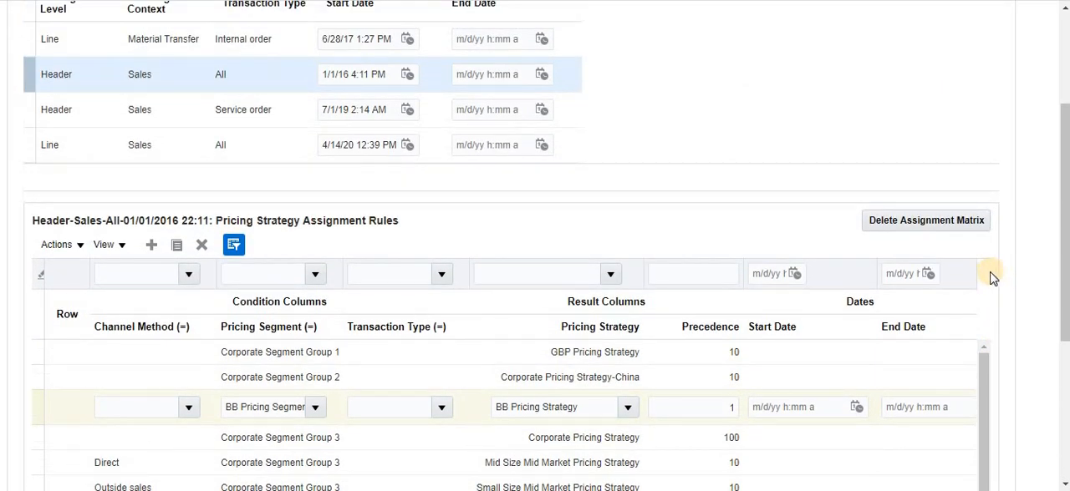
pyautogui.scroll(-3, 640, 263)
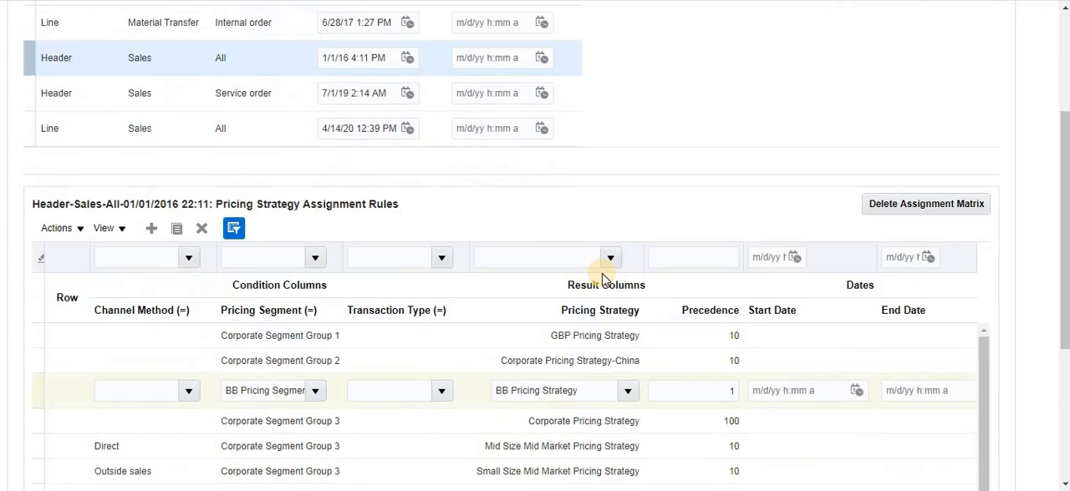
pyautogui.click(496, 250)
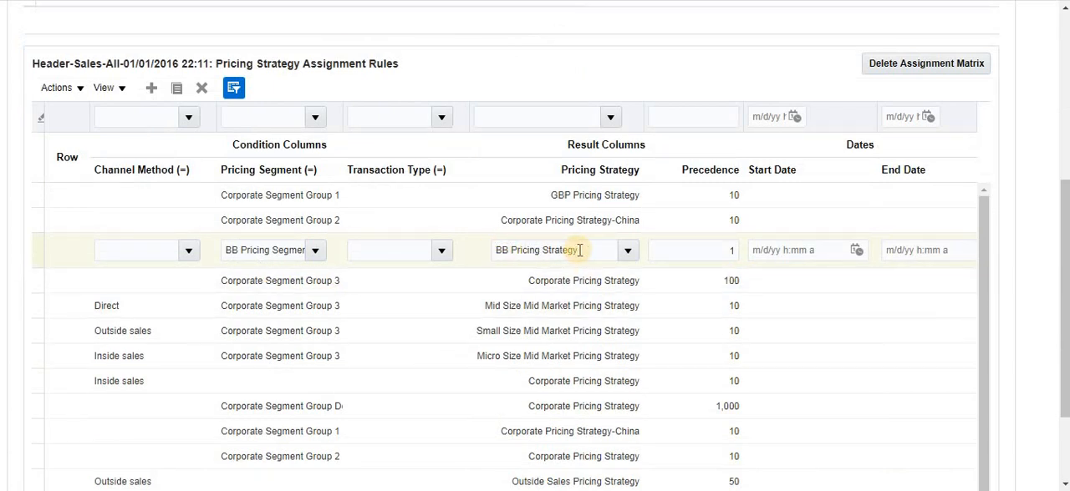
# - Return to Manage Pricing Strategies and open BB Pricing Strategy for editing
pyautogui.scroll(5, 1012, 310)
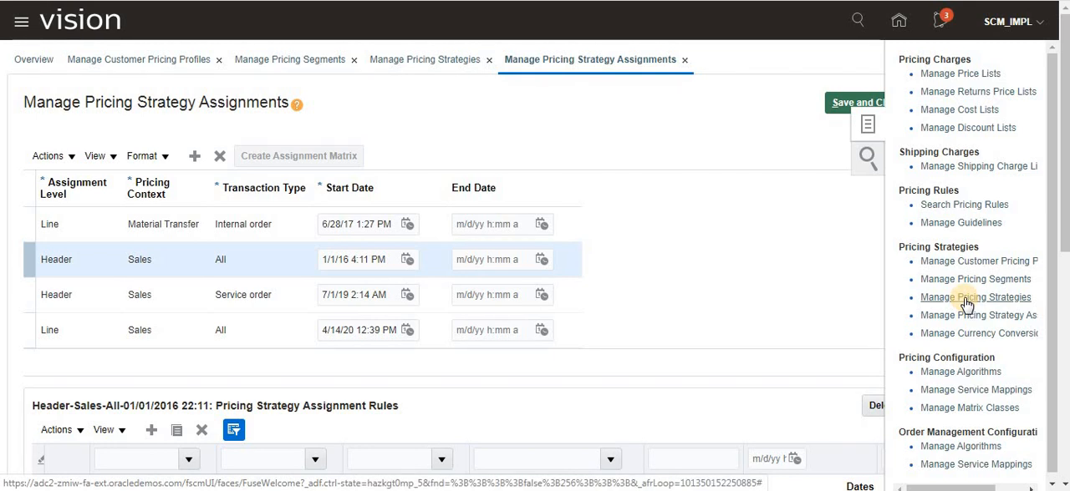
pyautogui.click(478, 80)
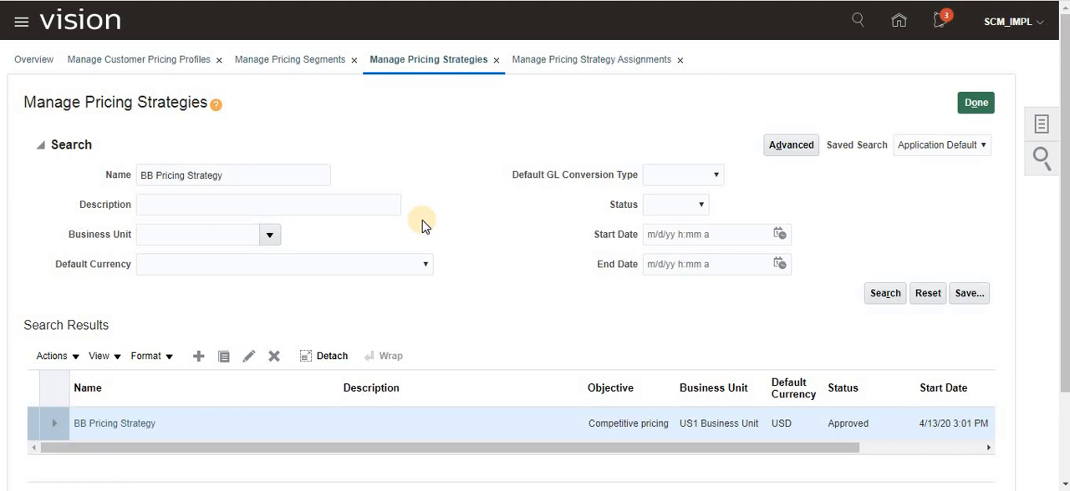
pyautogui.click(241, 177)
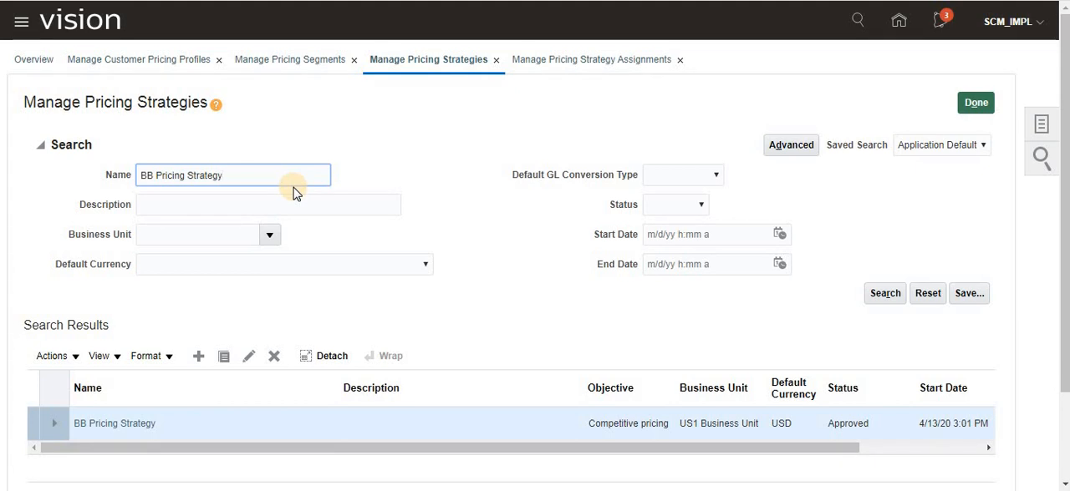
pyautogui.click(114, 427)
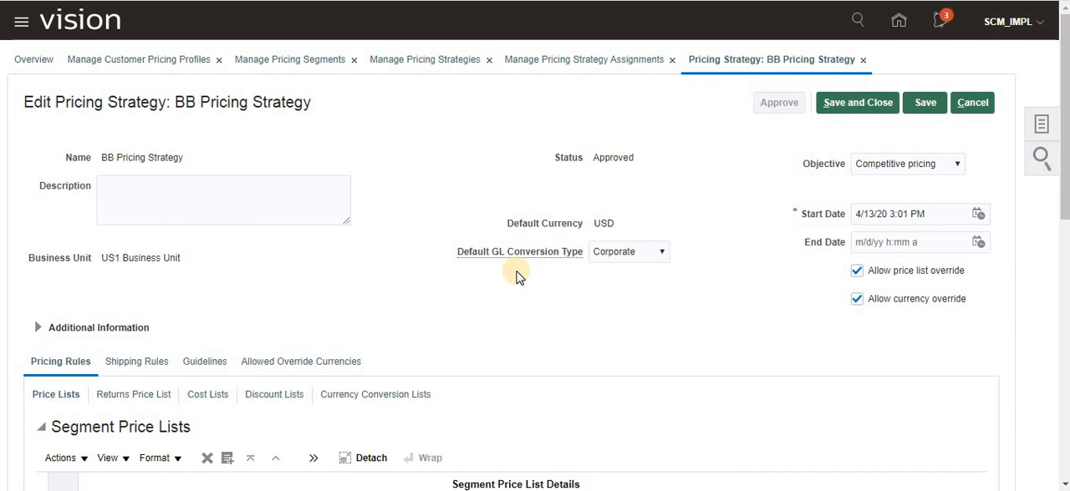
# - Review the strategy's details and open BB Price List from its segment price lists
pyautogui.scroll(-2, 535, 275)
pyautogui.scroll(-2, 534, 274)
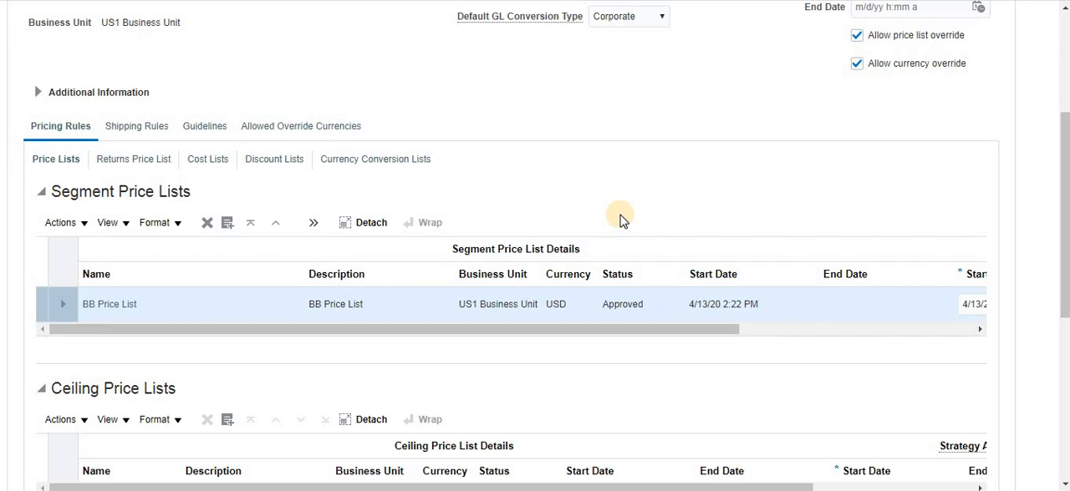
pyautogui.scroll(3, 370, 234)
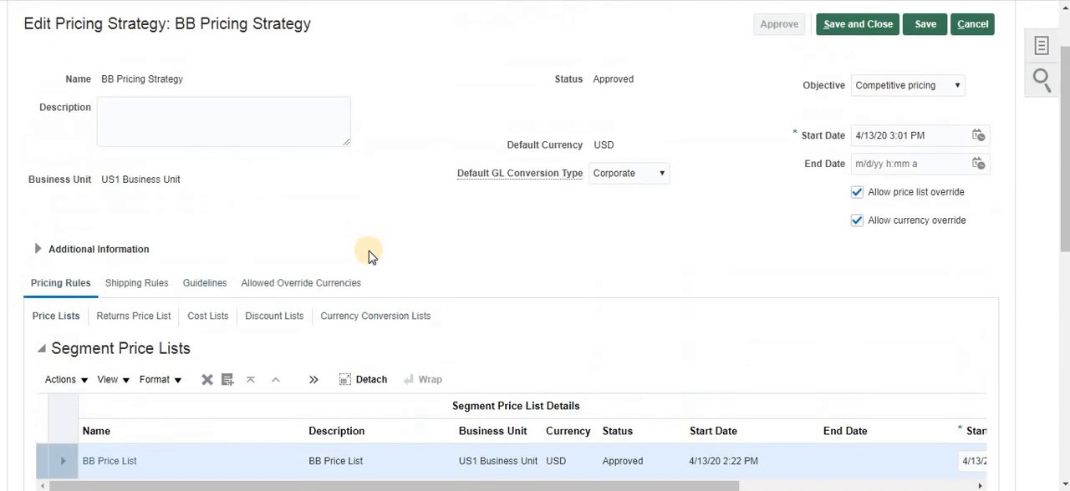
pyautogui.scroll(1, 368, 251)
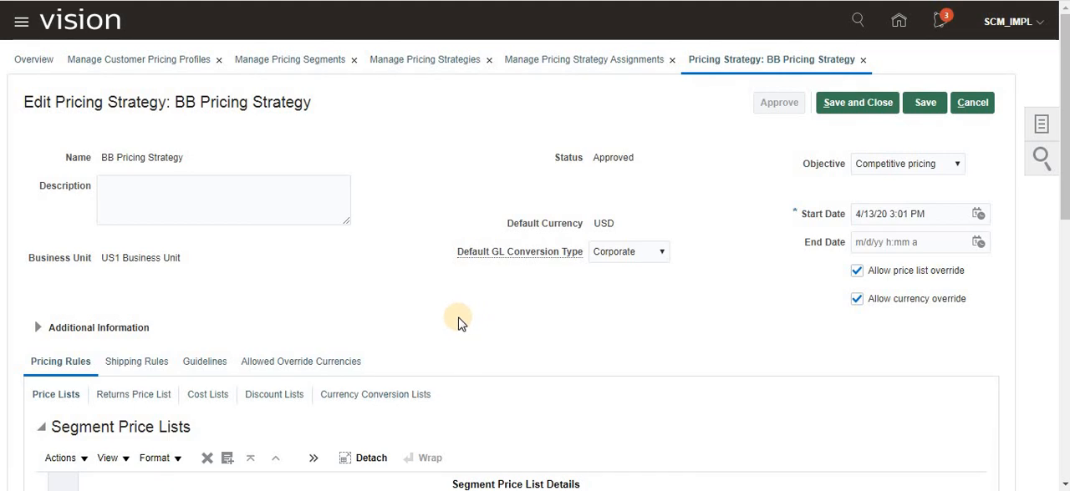
pyautogui.scroll(-2, 456, 324)
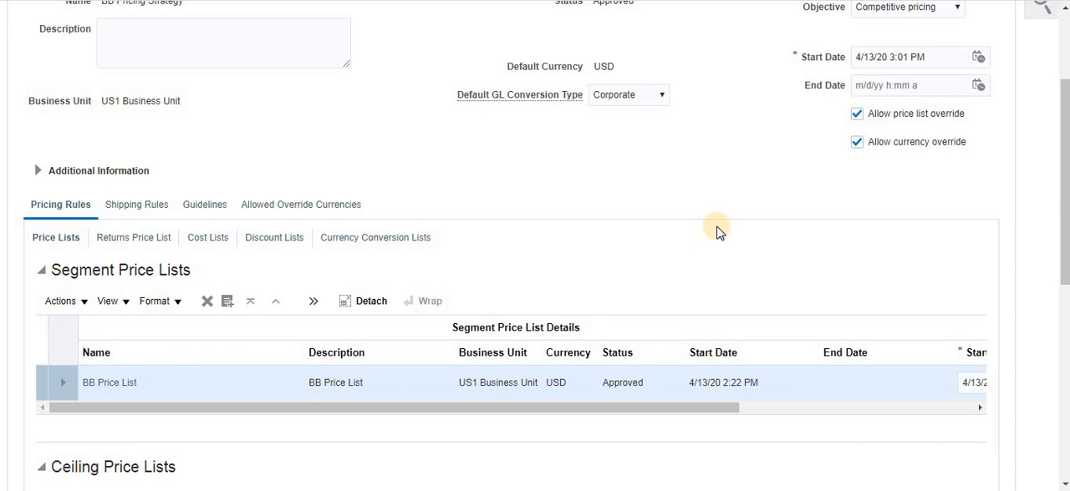
pyautogui.scroll(-1, 87, 264)
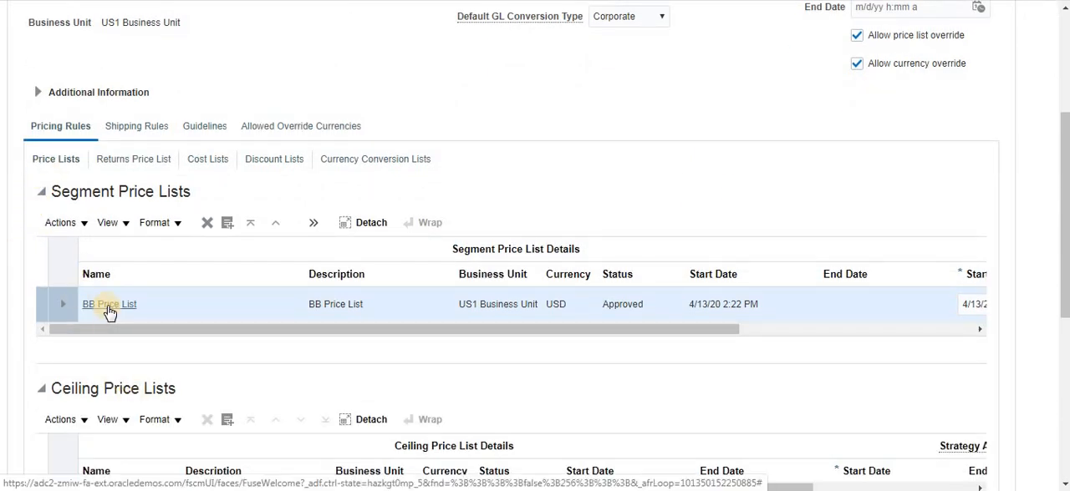
pyautogui.click(101, 308)
pyautogui.click(115, 308)
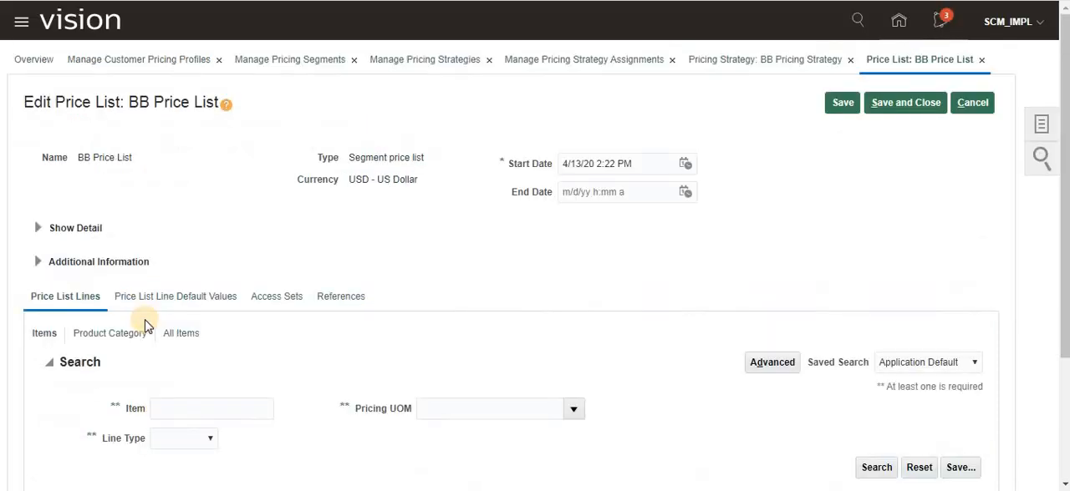
# - Search the item lines of BB Price List for item AS95001
pyautogui.scroll(-2, 626, 341)
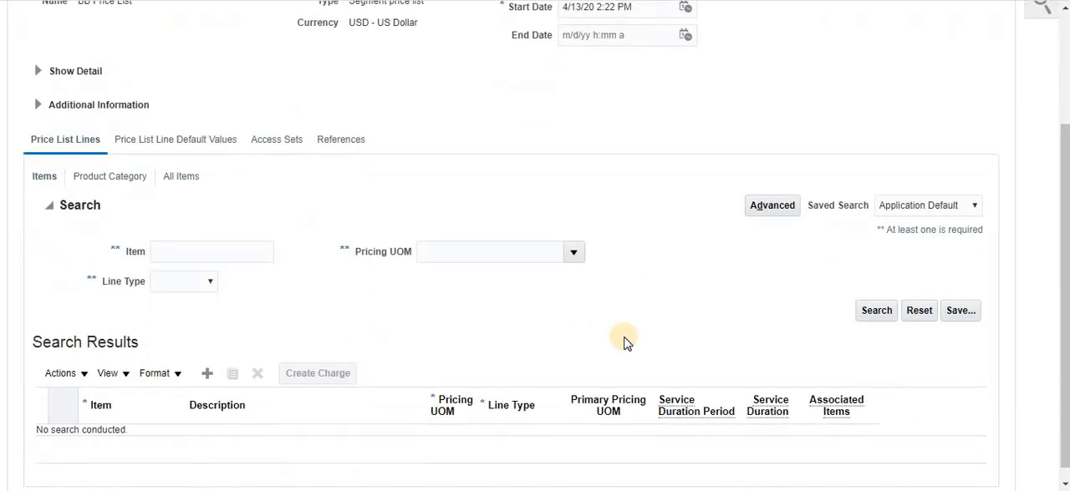
pyautogui.scroll(2, 627, 341)
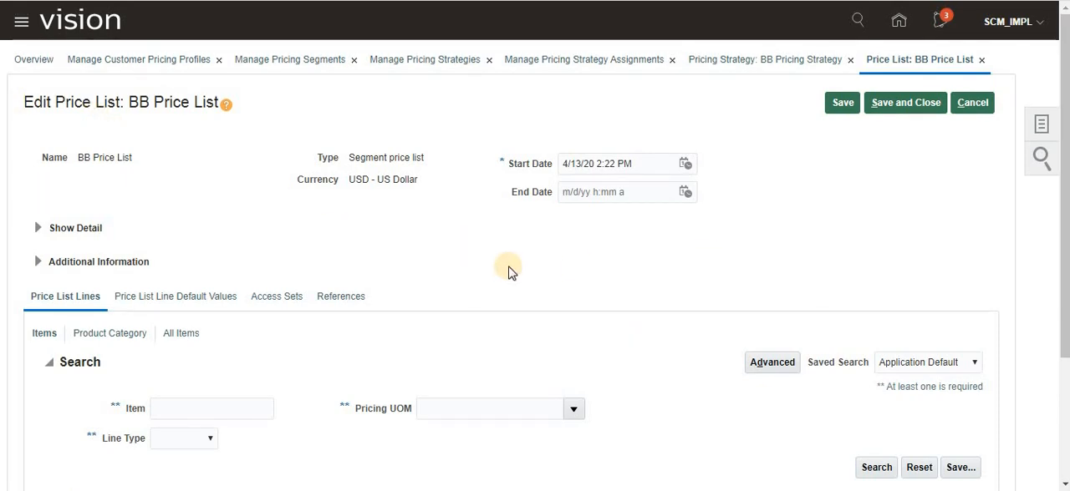
pyautogui.scroll(-1, 514, 275)
pyautogui.scroll(-2, 514, 274)
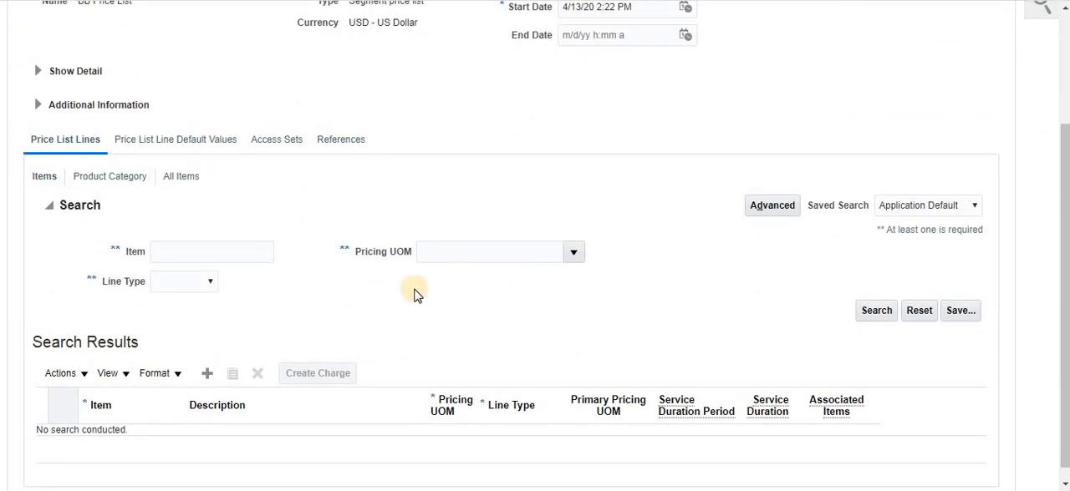
pyautogui.click(191, 249)
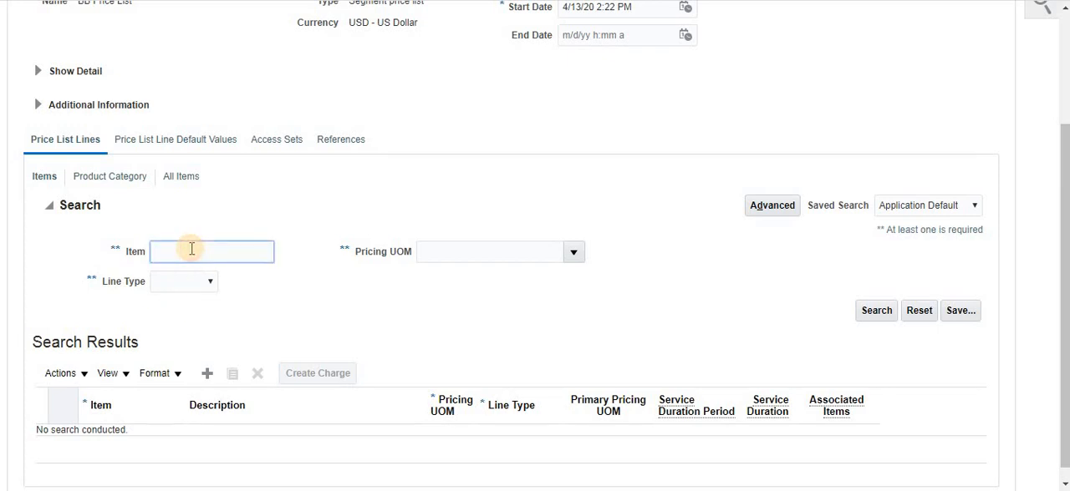
pyautogui.write('AS95001')
pyautogui.press('Tab')
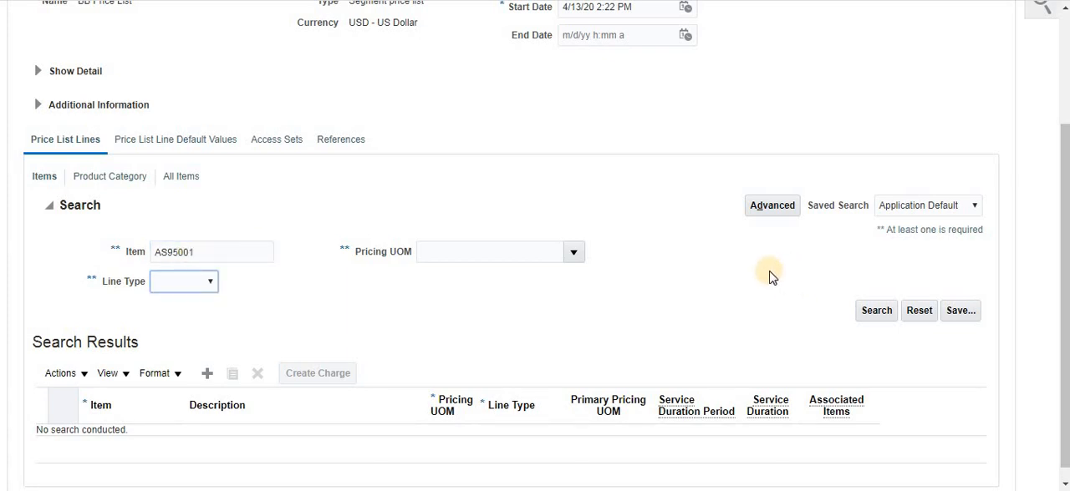
pyautogui.click(870, 310)
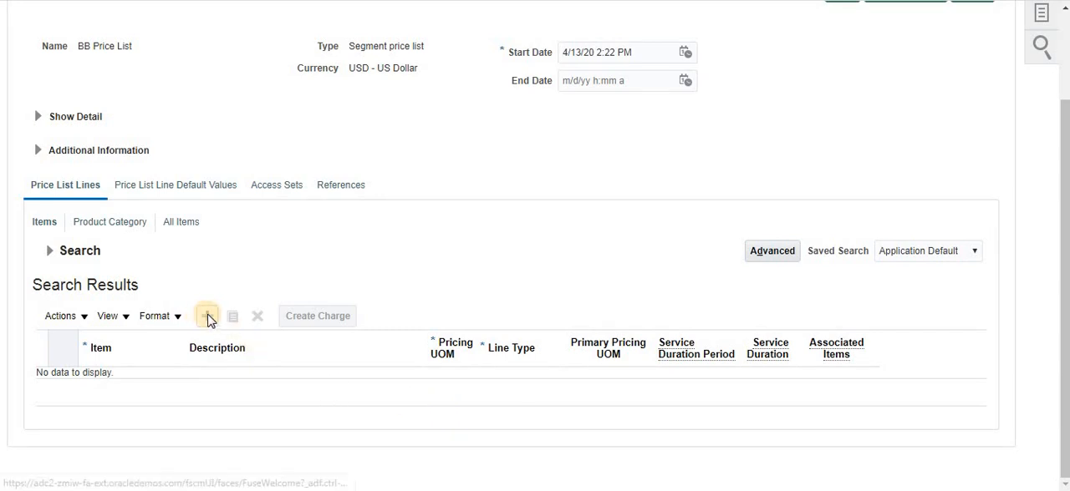
# - Add an item line for AS95001 with line type Buy to BB Price List and save the price list
pyautogui.click(84, 320)
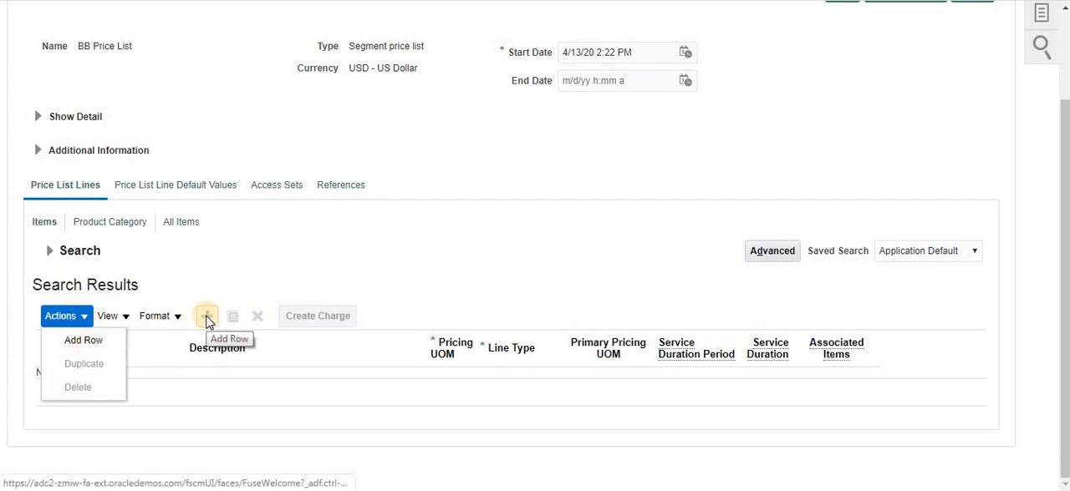
pyautogui.click(208, 321)
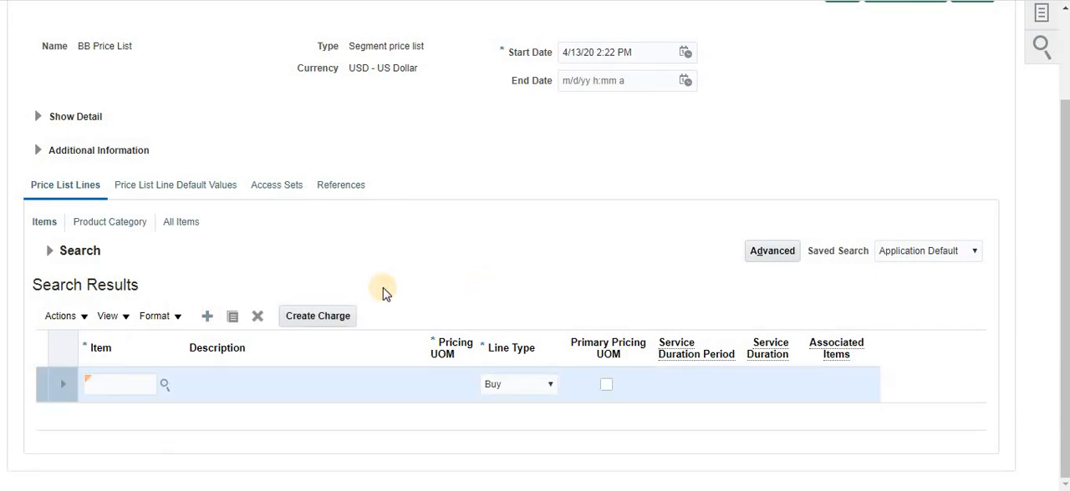
pyautogui.click(135, 383)
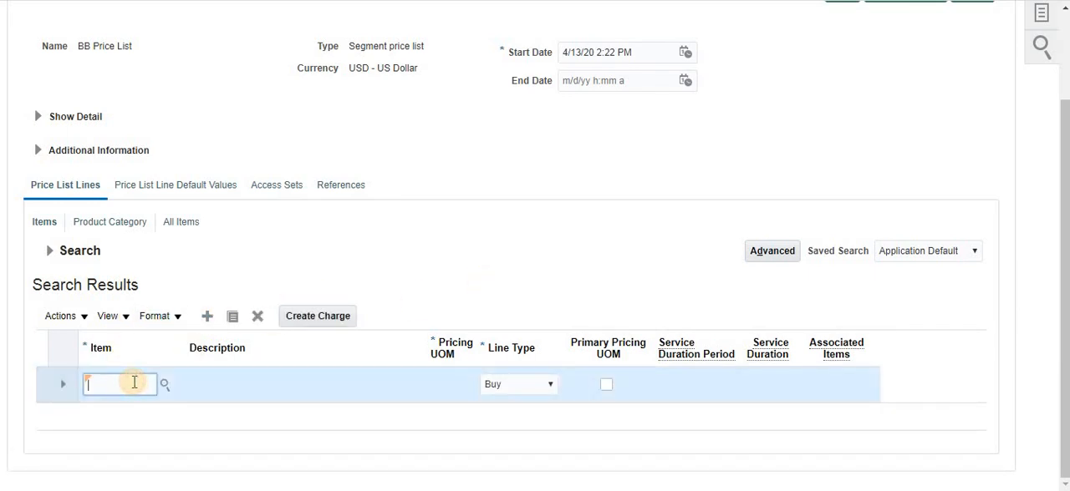
pyautogui.write('AS95001')
pyautogui.press('Tab')
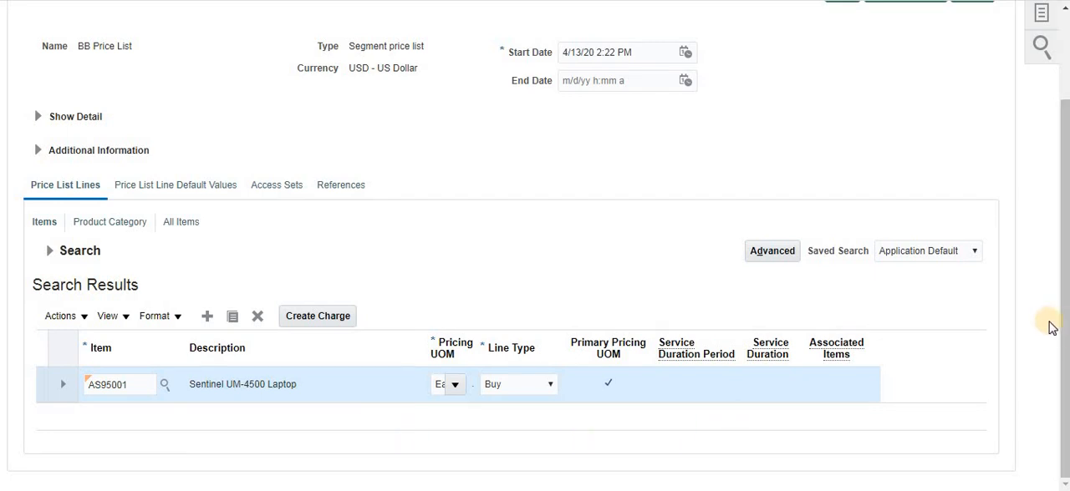
pyautogui.moveTo(1063, 331); pyautogui.dragTo(1063, 298)
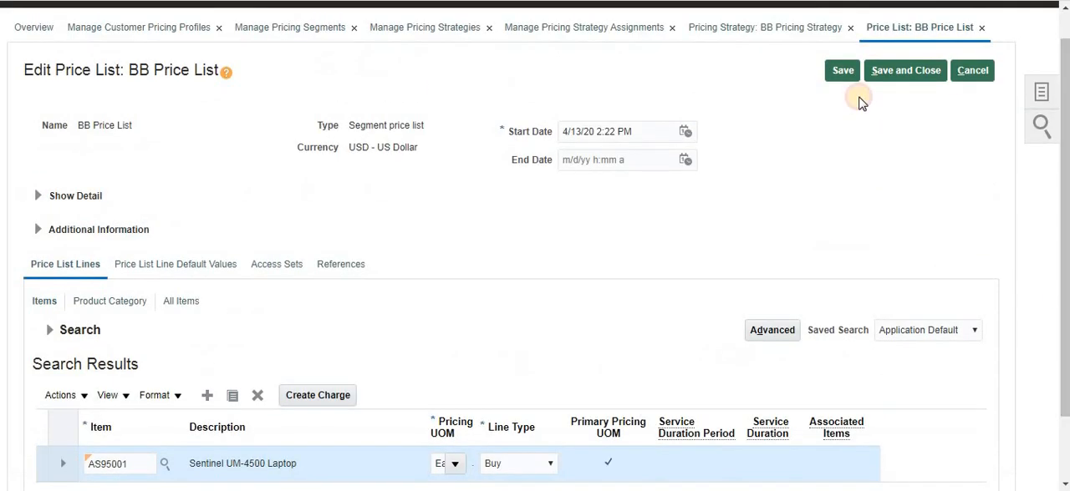
pyautogui.click(842, 71)
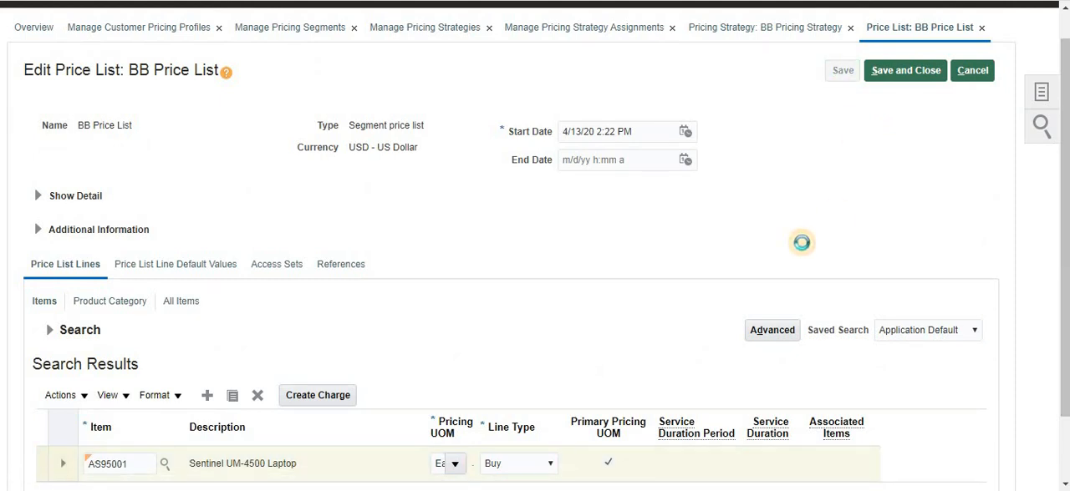
# - Create a charge for the AS95001 line with a base price of 100 USD
pyautogui.scroll(-2, 802, 243)
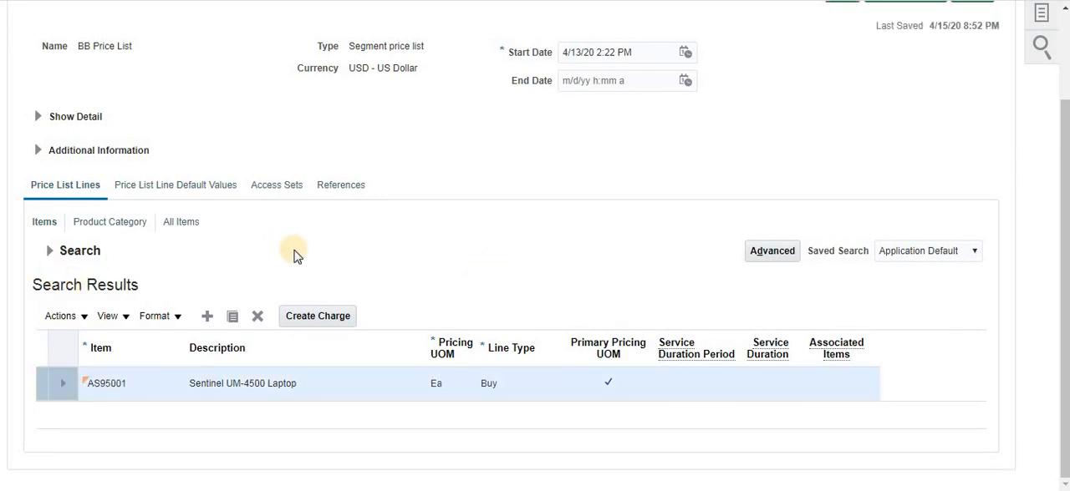
pyautogui.click(315, 323)
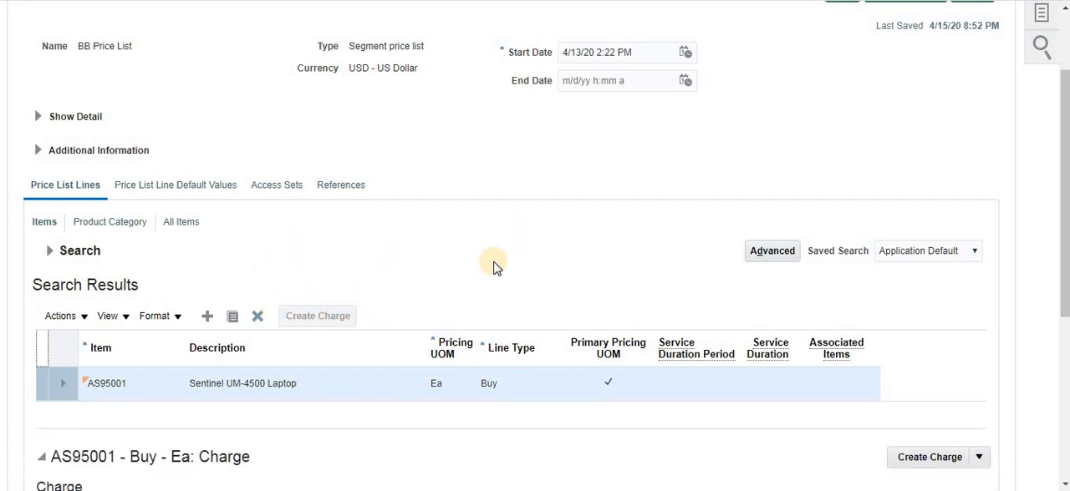
pyautogui.scroll(-4, 493, 267)
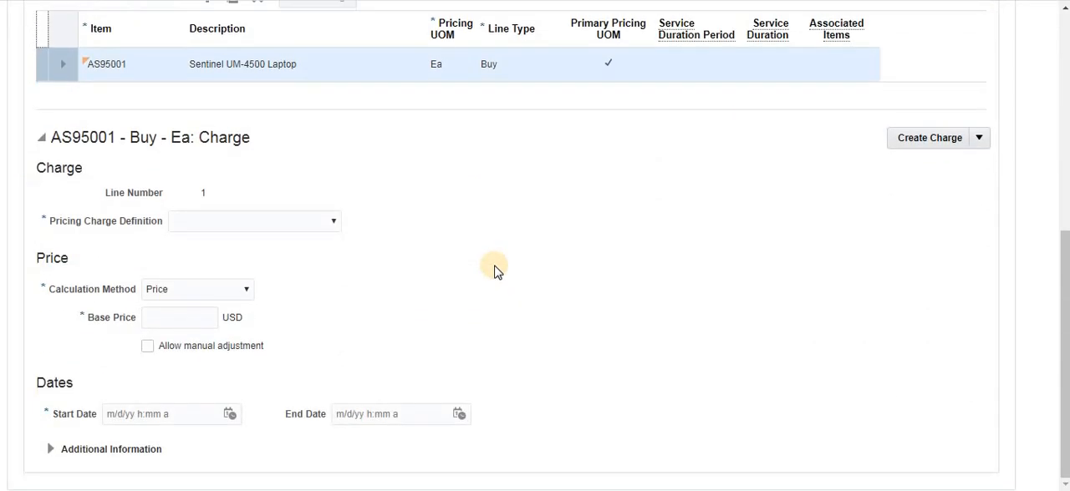
pyautogui.click(155, 318)
pyautogui.write('100')
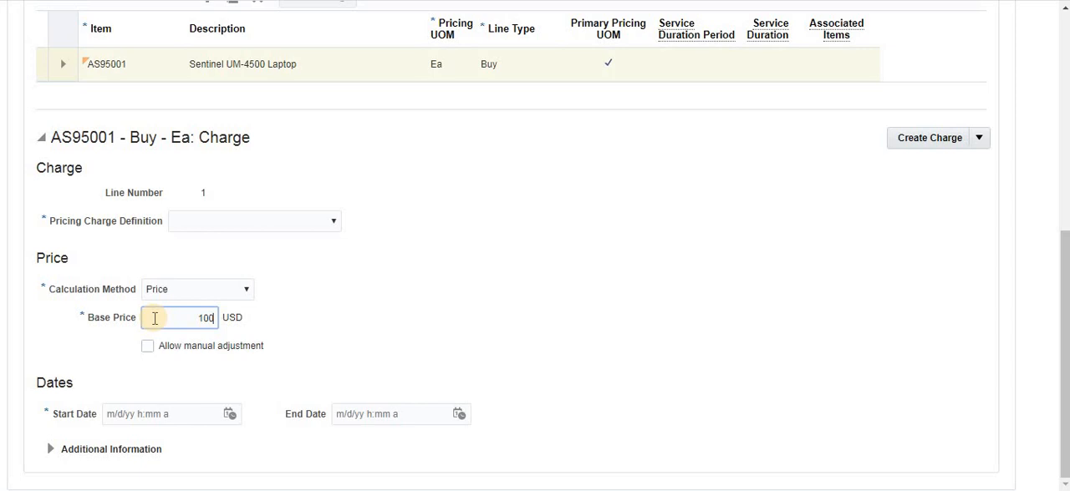
pyautogui.press('Tab')
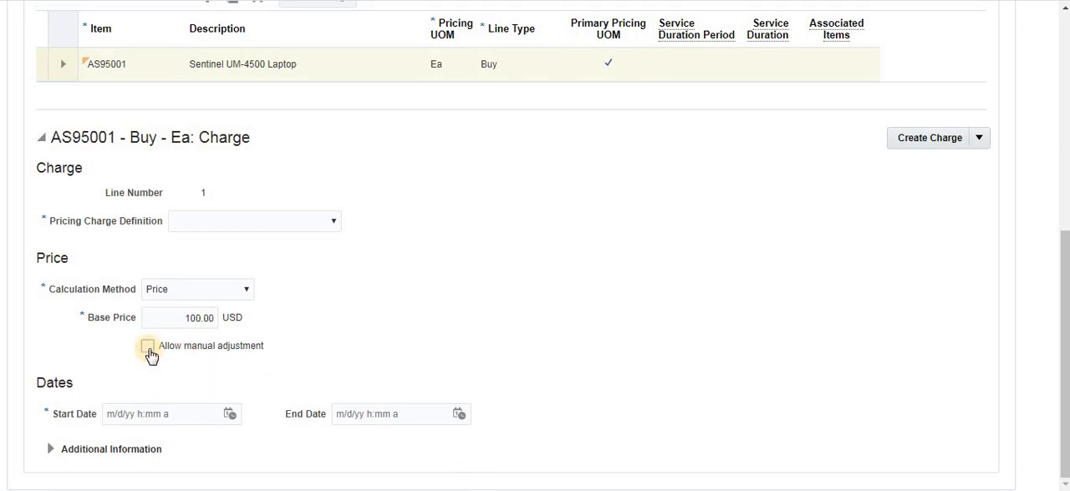
# - Allow manual adjustment on the AS95001 charge, set its start date to 4/14/20 8:52 PM and try to save
pyautogui.click(147, 347)
pyautogui.click(229, 416)
pyautogui.click(308, 255)
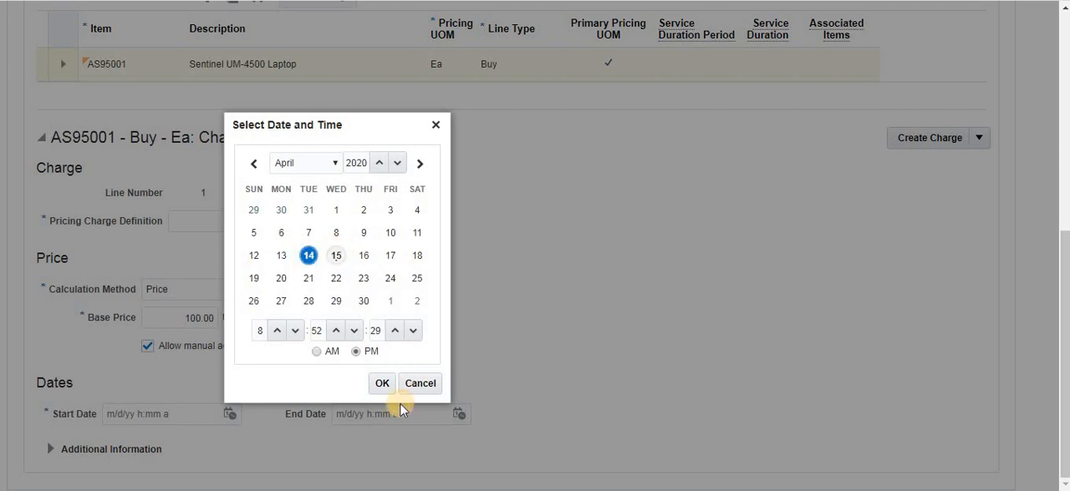
pyautogui.click(381, 382)
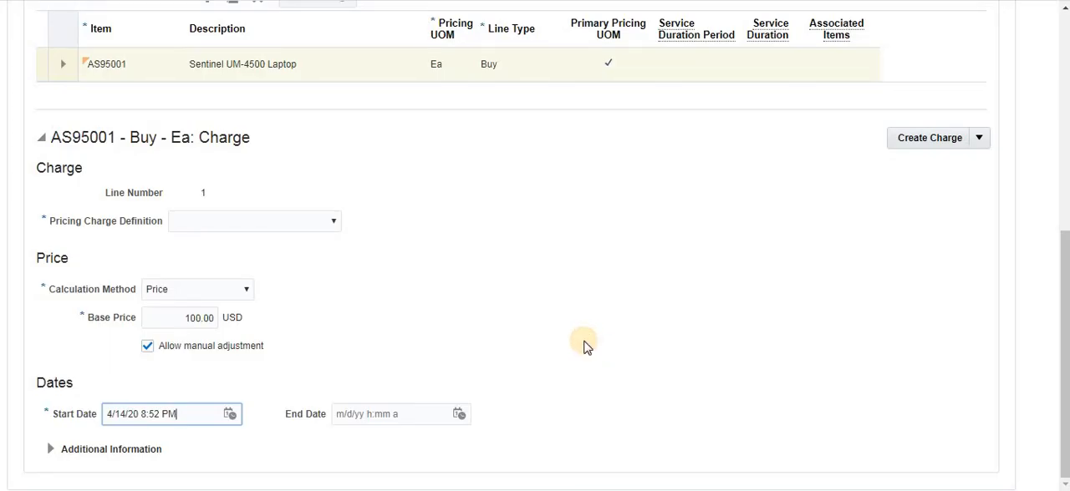
pyautogui.scroll(6, 752, 251)
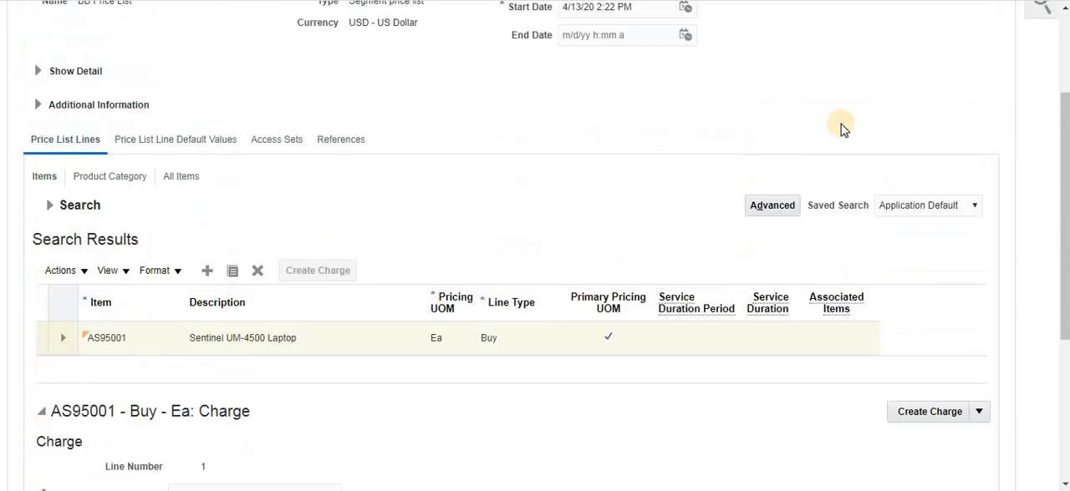
pyautogui.click(851, 109)
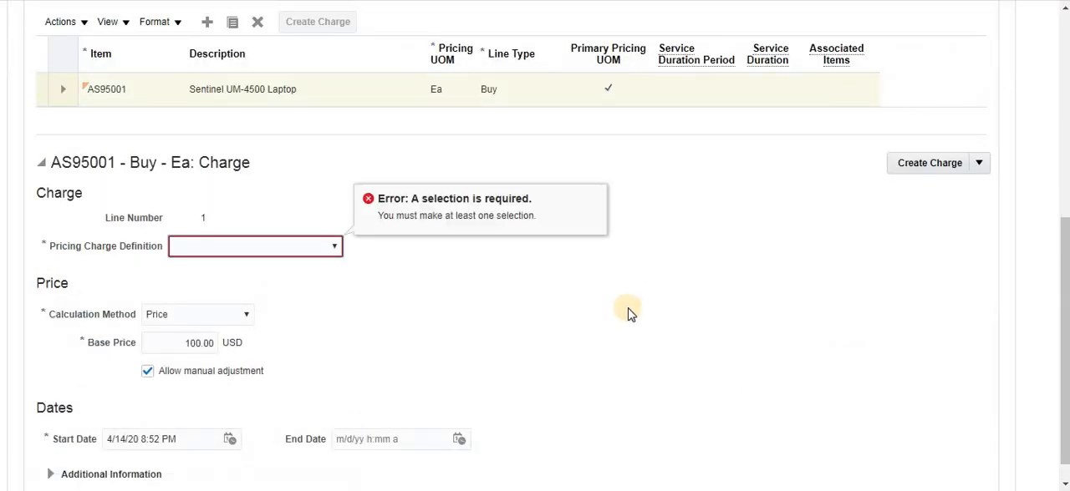
# - Set the charge's pricing charge definition to Sale Price and save the price list
pyautogui.click(284, 248)
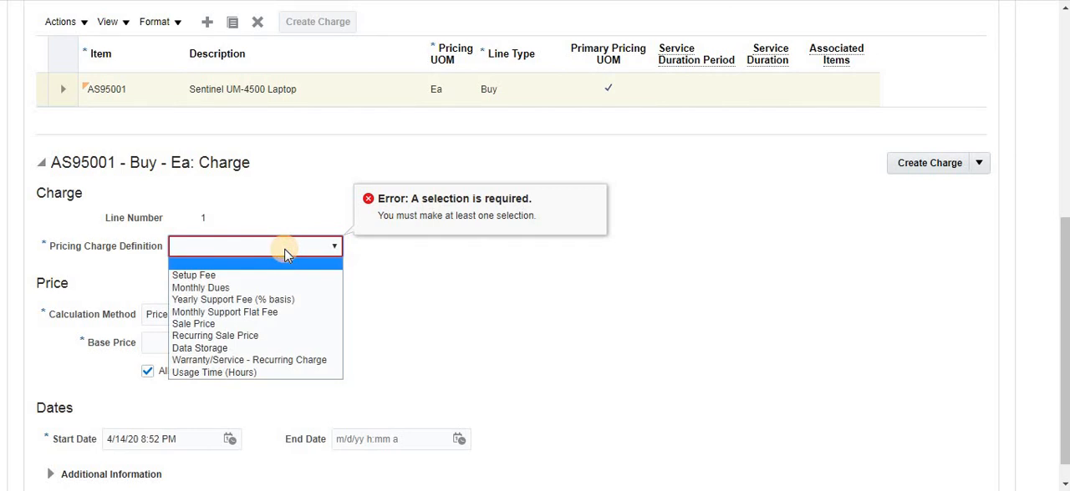
pyautogui.click(207, 324)
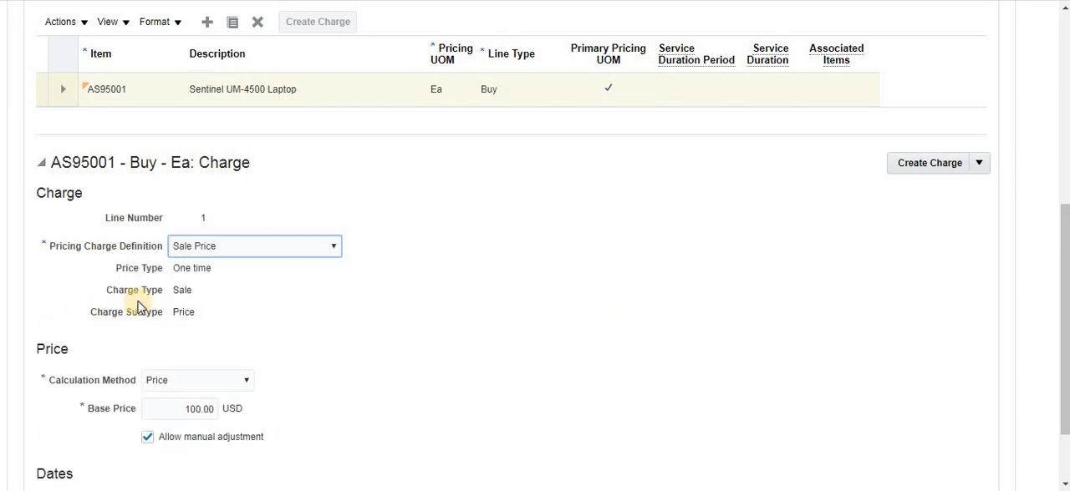
pyautogui.click(312, 249)
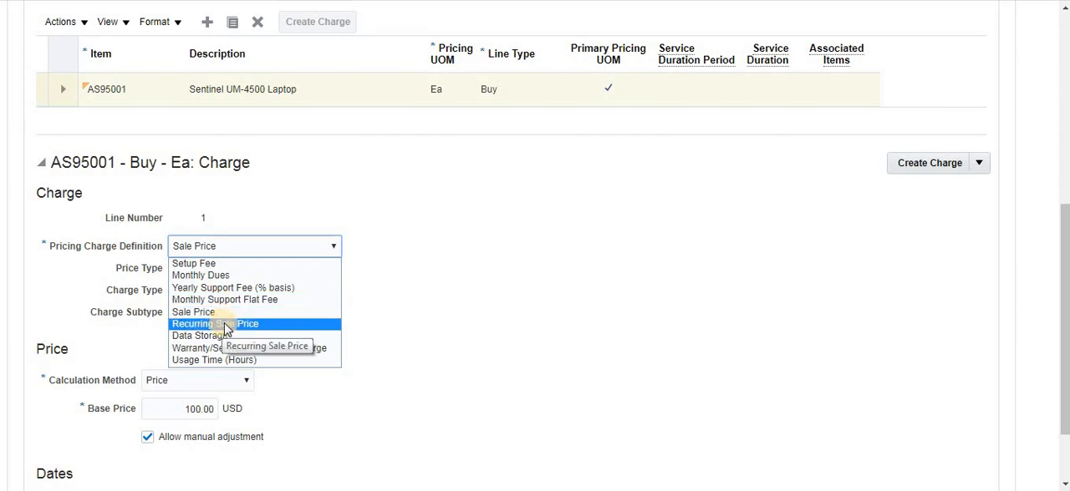
pyautogui.click(549, 284)
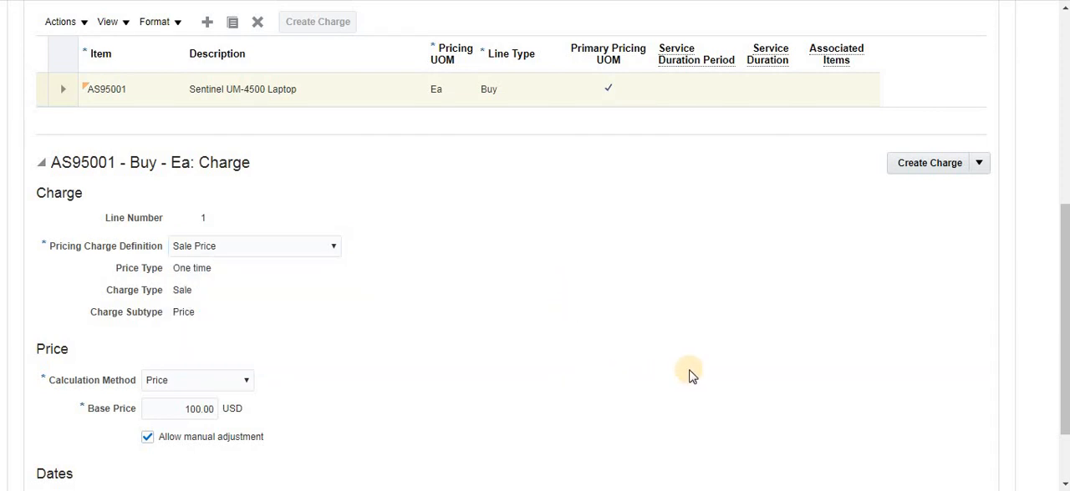
pyautogui.scroll(1, 786, 365)
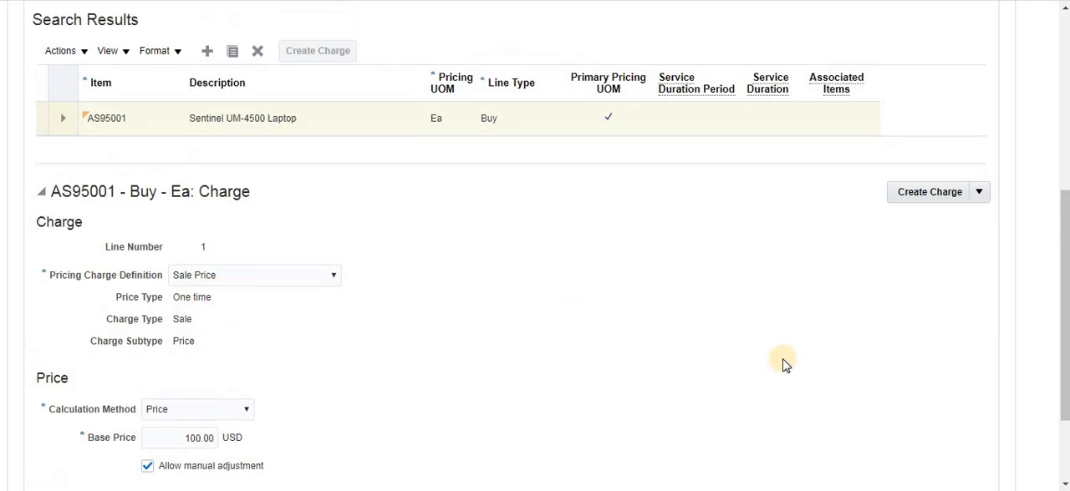
pyautogui.scroll(5, 785, 364)
pyautogui.click(843, 10)
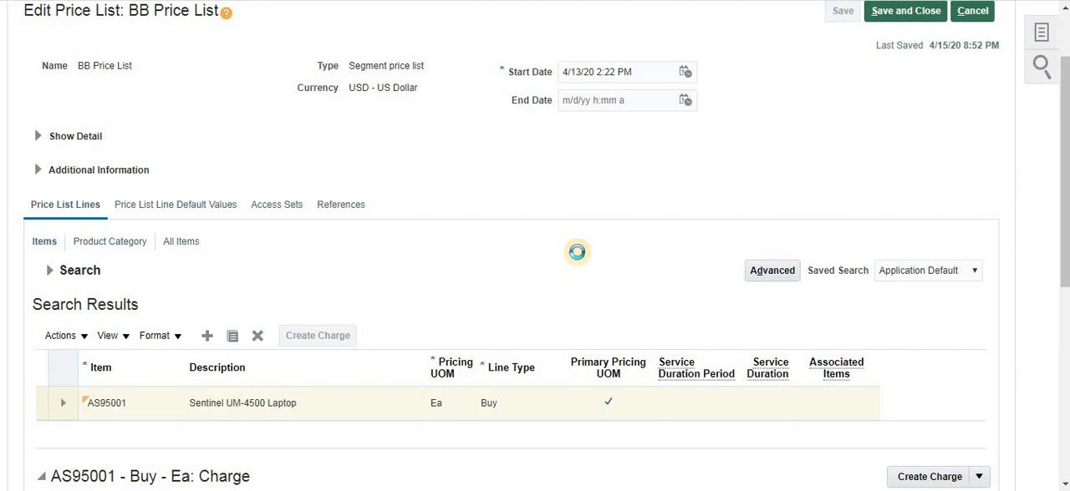
# - Review the saved Sale Price charge of AS95001 and start adding a tiered adjustment to it
pyautogui.scroll(-5, 577, 253)
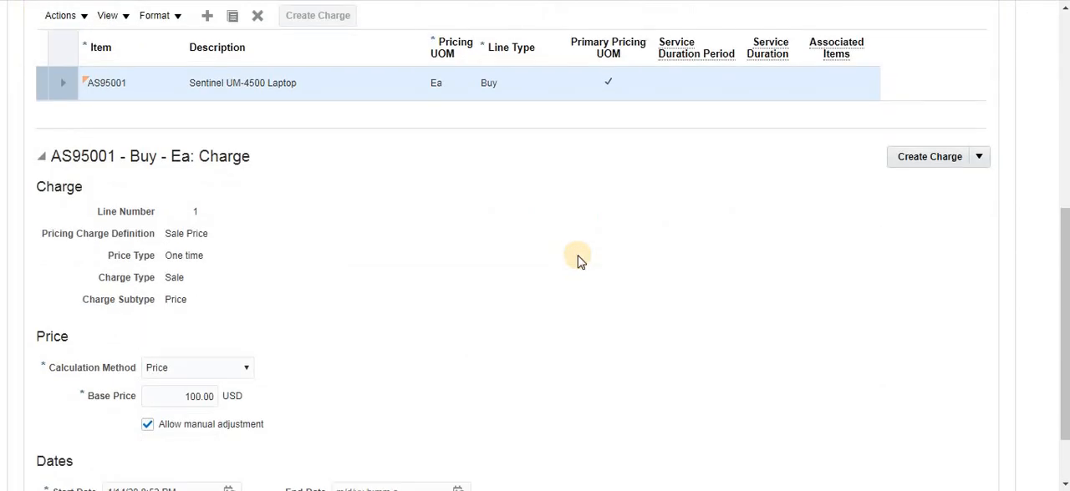
pyautogui.scroll(-1, 581, 261)
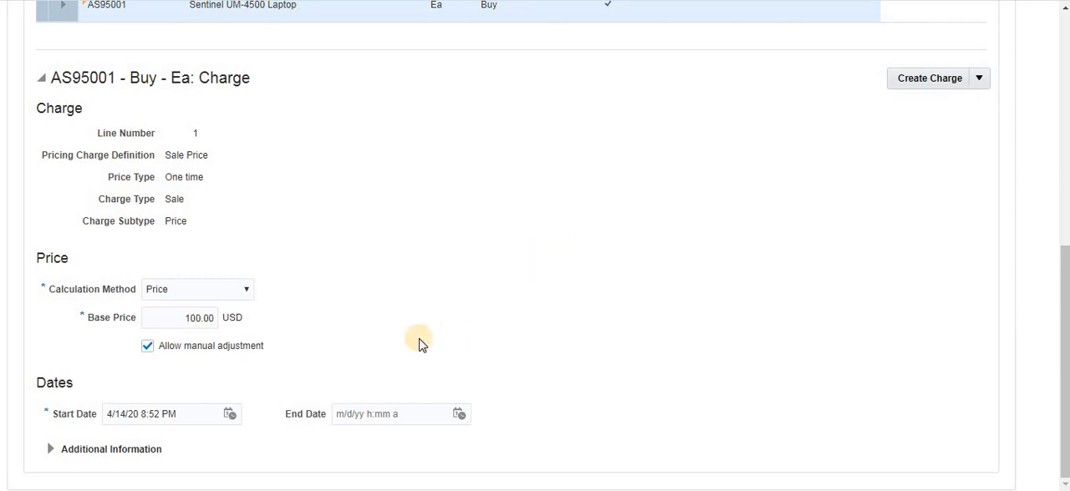
pyautogui.scroll(3, 574, 291)
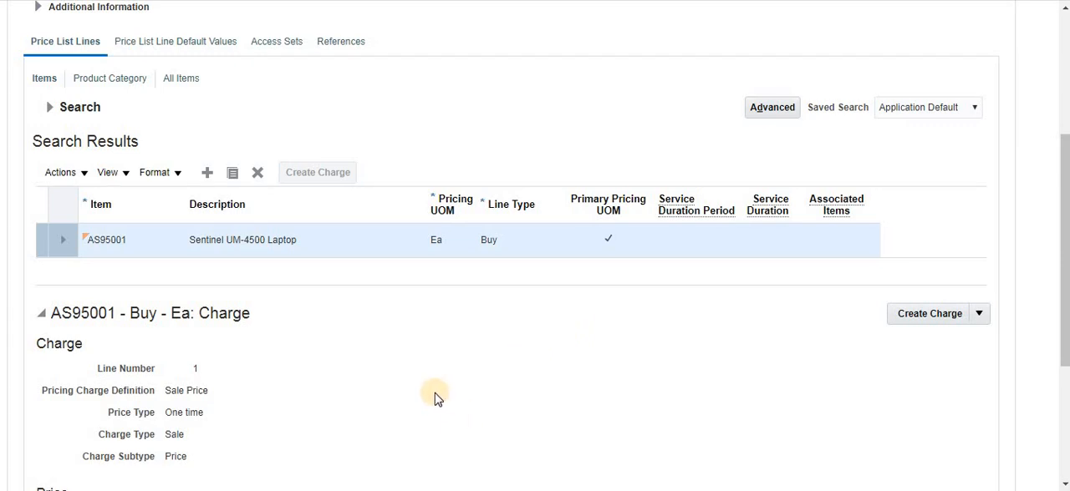
pyautogui.scroll(-3, 435, 396)
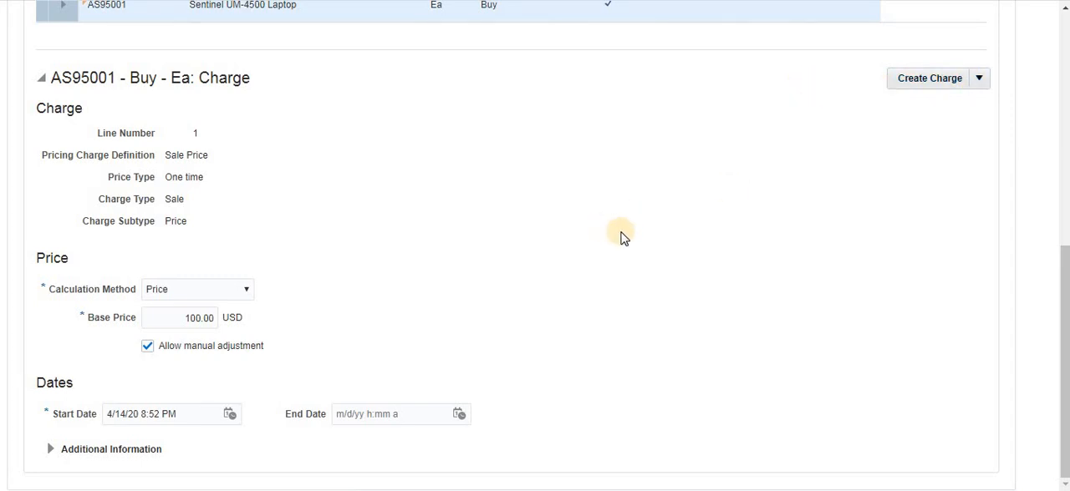
pyautogui.click(983, 81)
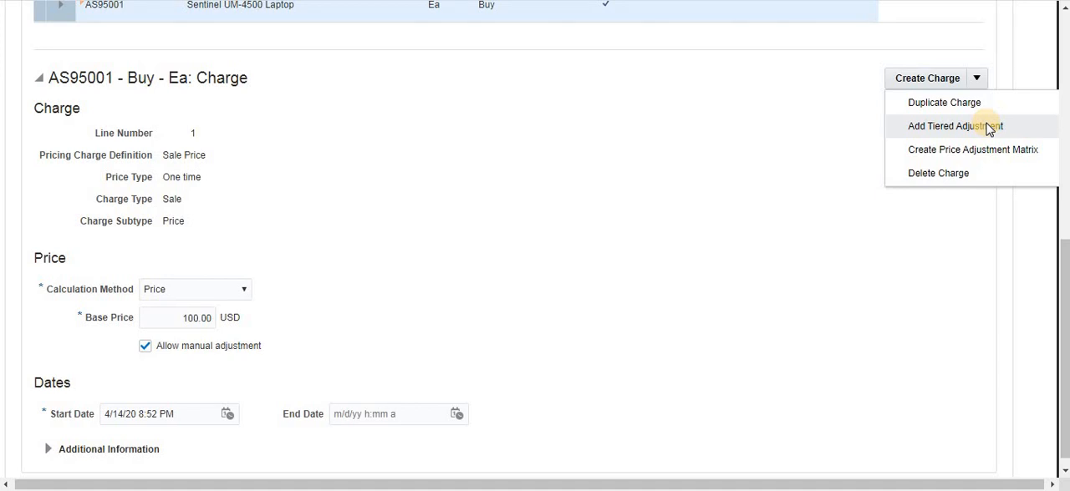
pyautogui.click(988, 127)
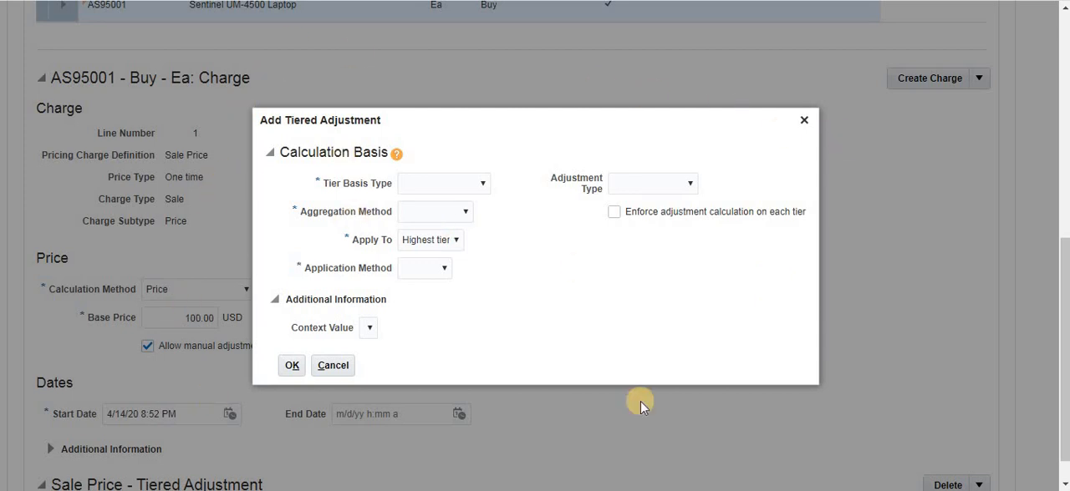
# - Check the sticky note for the quantity ranges and discount percentages planned for the tiers
pyautogui.click(481, 186)
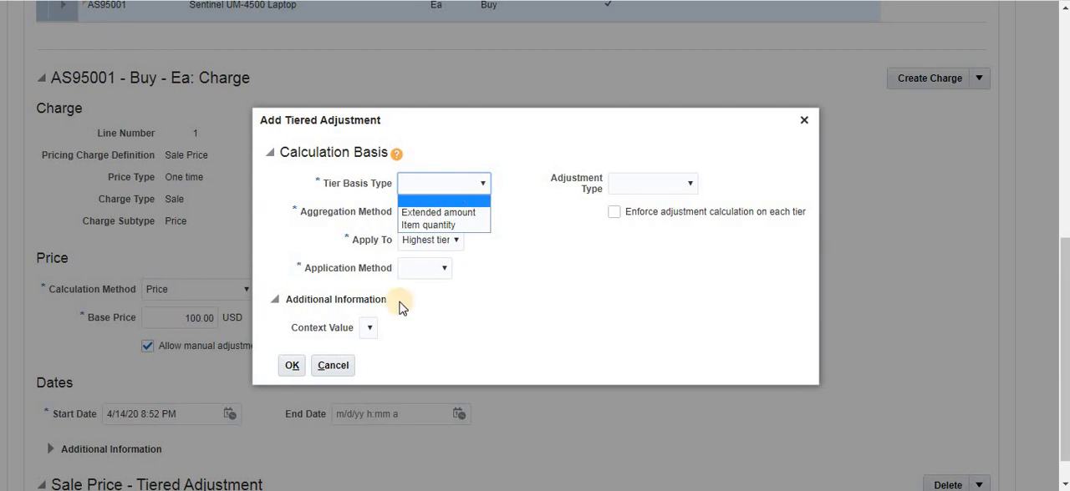
pyautogui.click(276, 490)
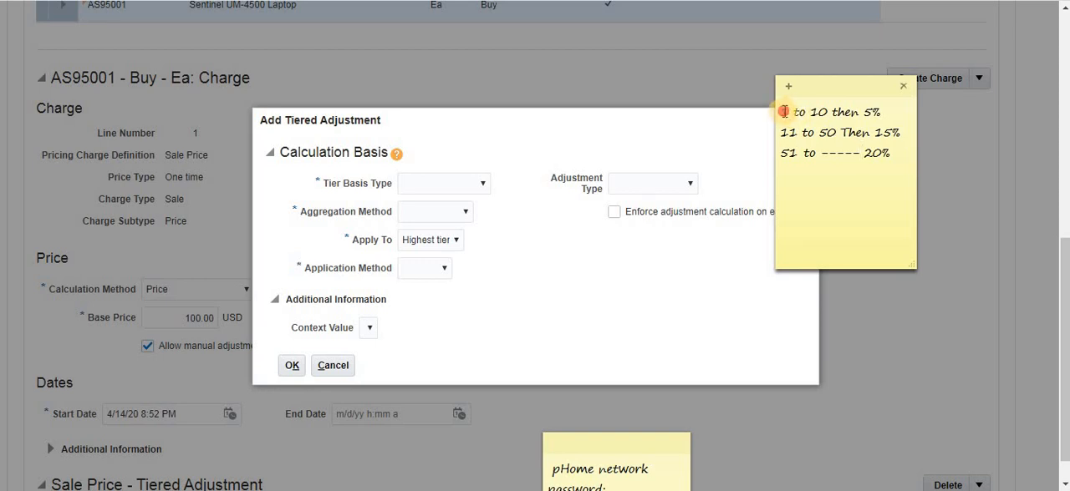
pyautogui.moveTo(783, 112); pyautogui.dragTo(856, 125)
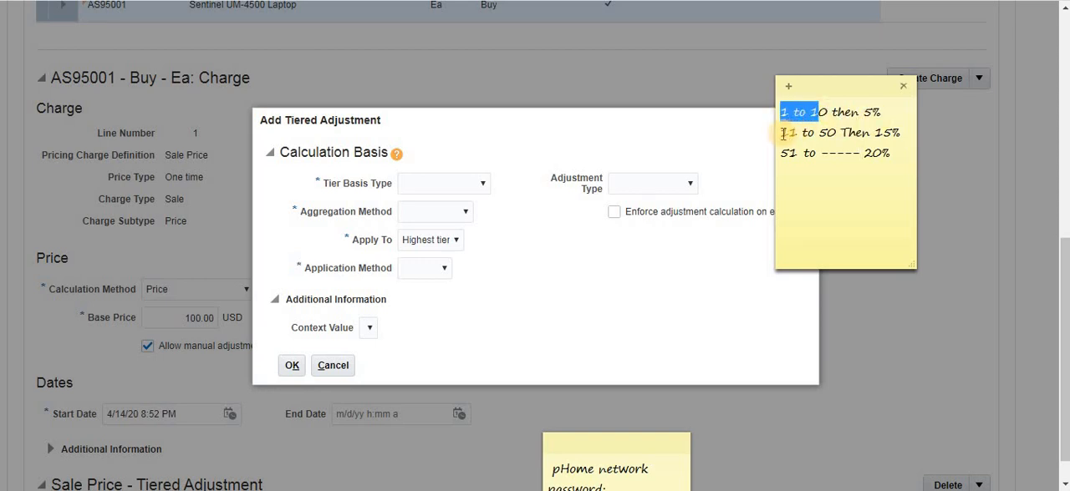
pyautogui.moveTo(780, 132); pyautogui.dragTo(836, 132)
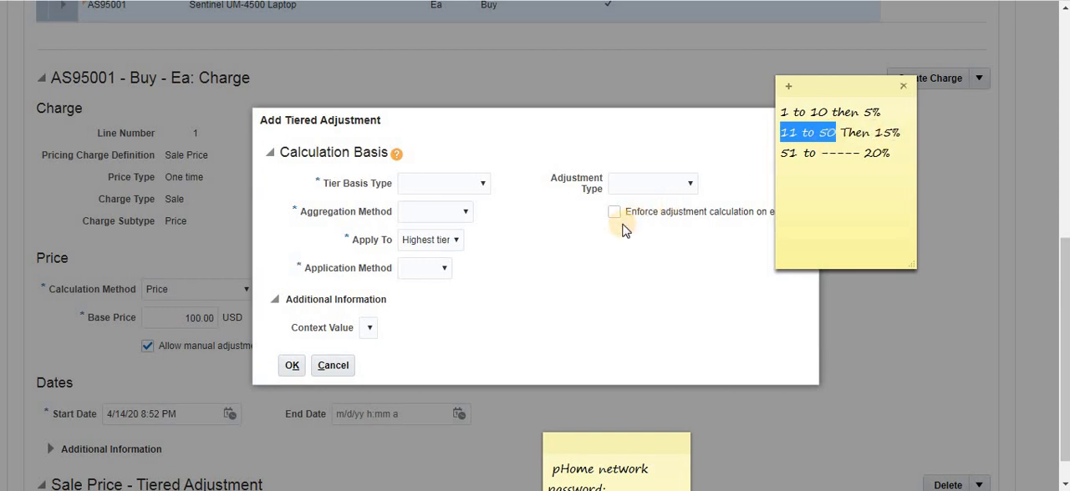
pyautogui.click(589, 287)
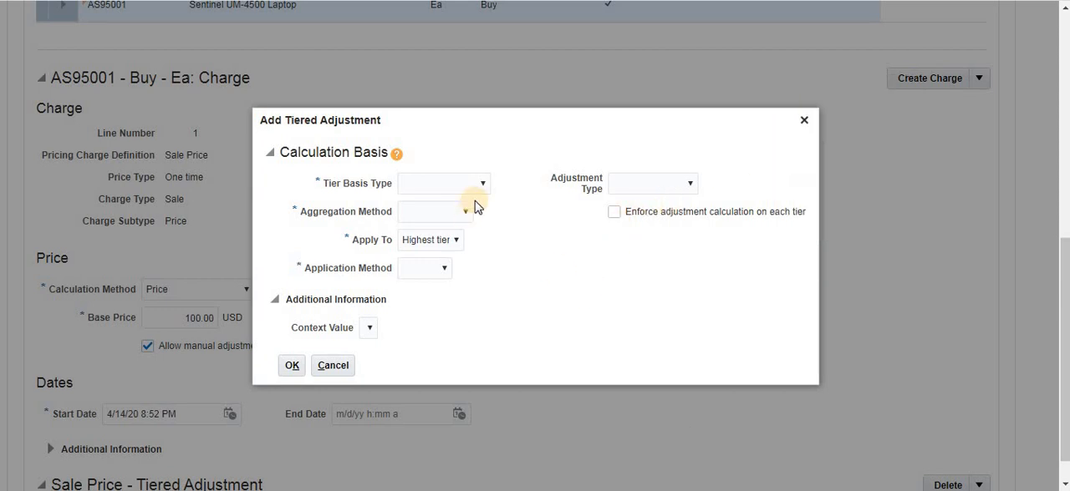
# - Base the tiered adjustment on item quantity, aggregated on line, applied to the highest tier with the per unit application method
pyautogui.click(482, 186)
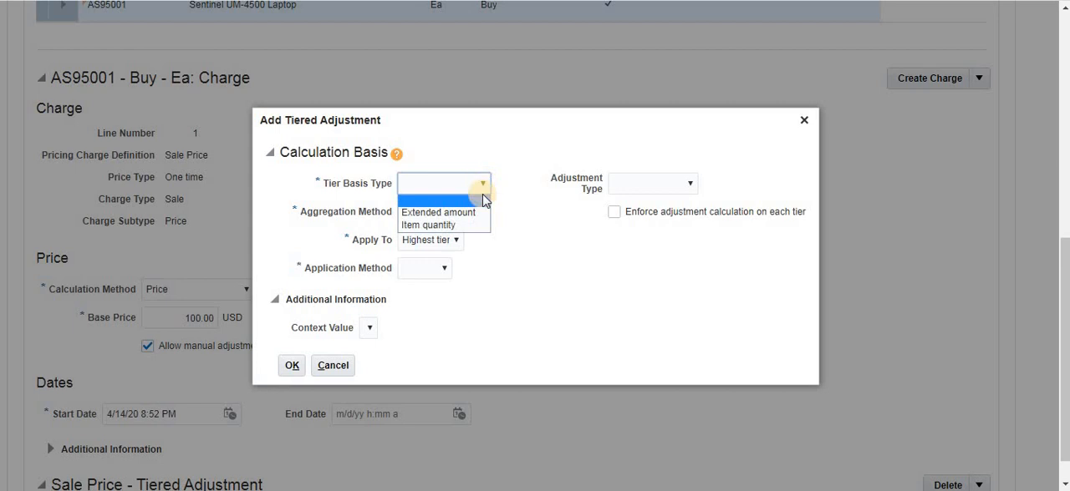
pyautogui.click(440, 226)
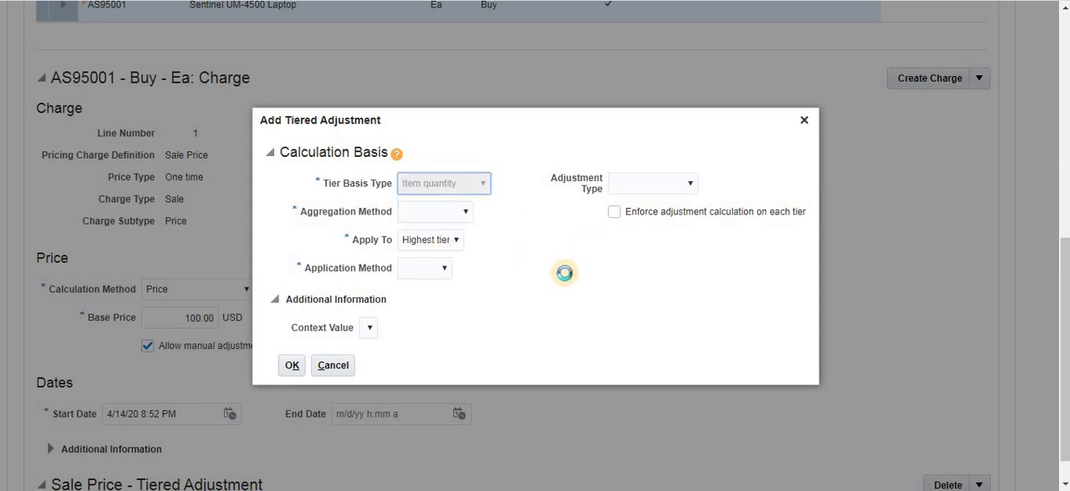
pyautogui.click(460, 214)
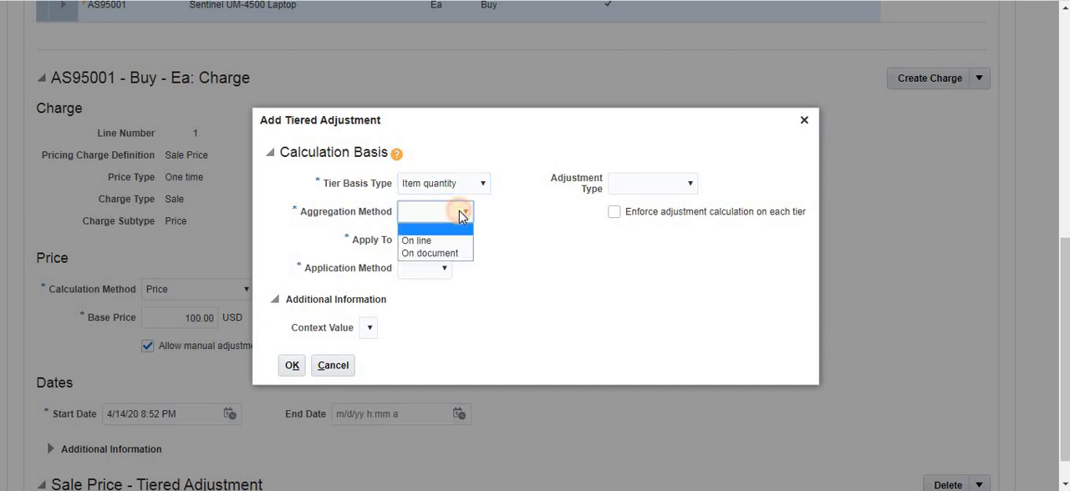
pyautogui.click(428, 242)
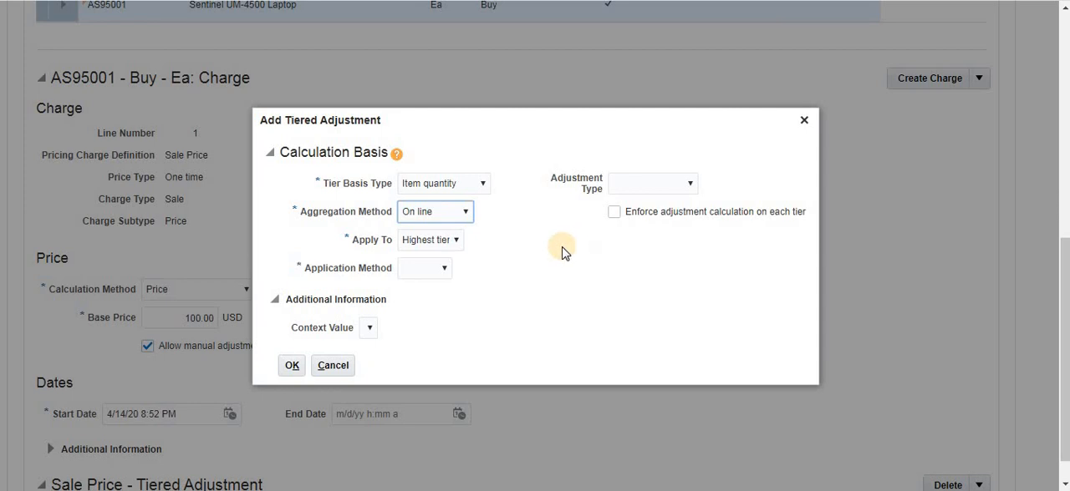
pyautogui.click(455, 243)
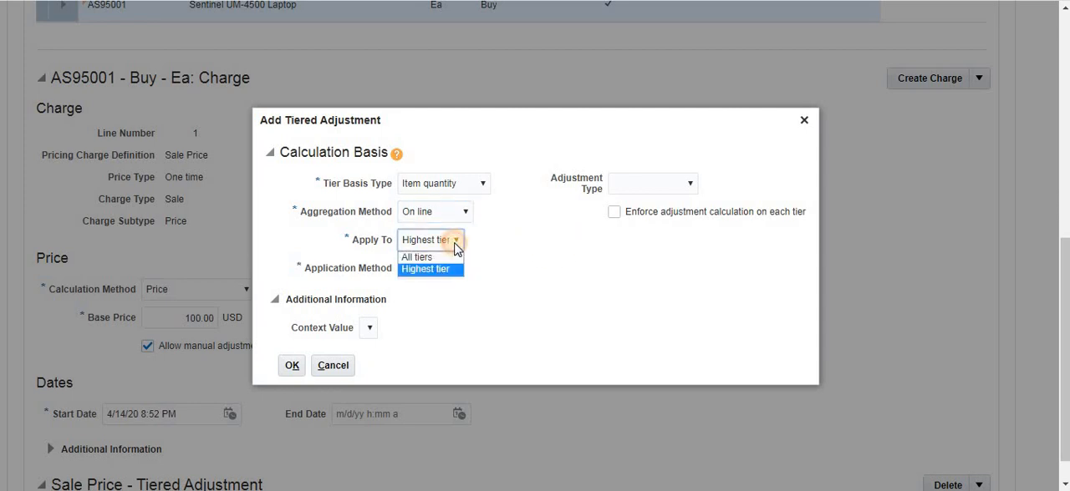
pyautogui.click(456, 242)
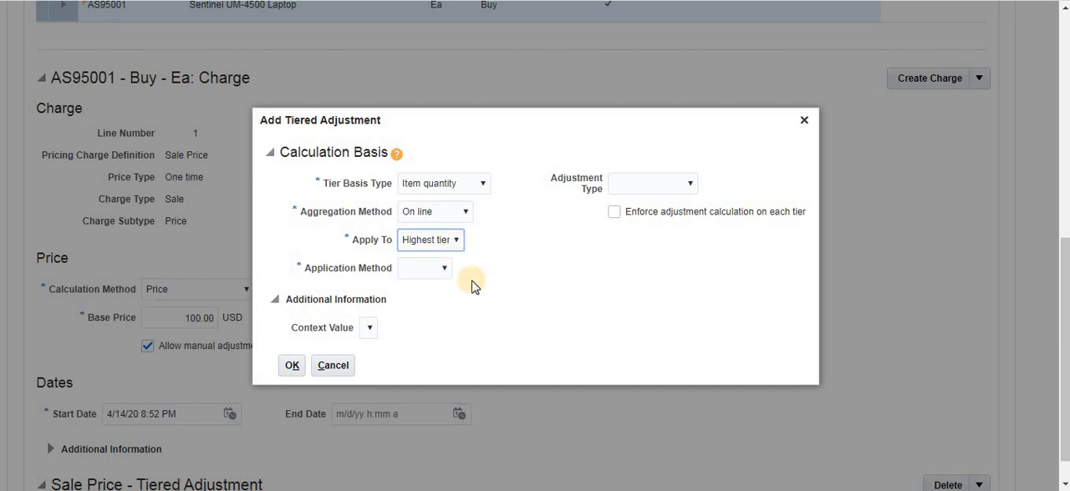
pyautogui.click(443, 270)
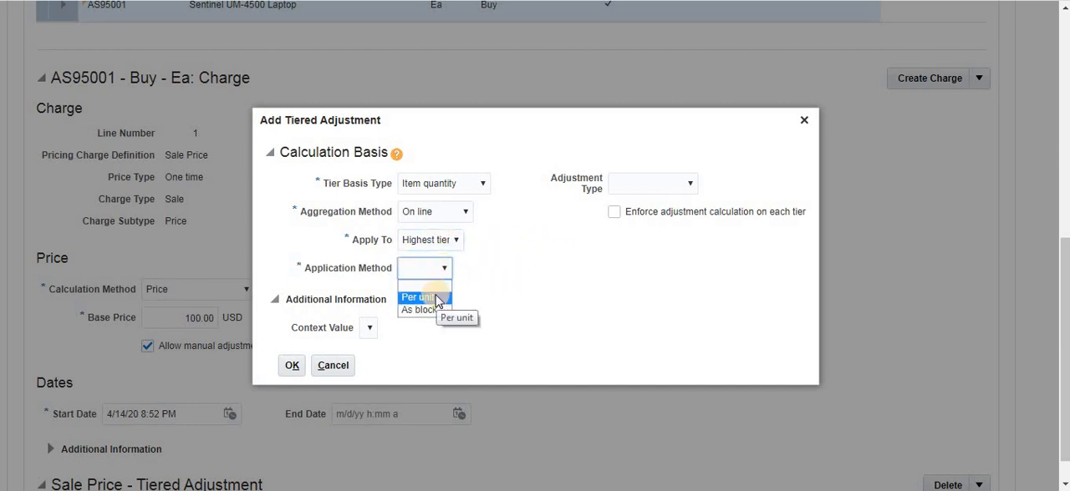
pyautogui.click(433, 298)
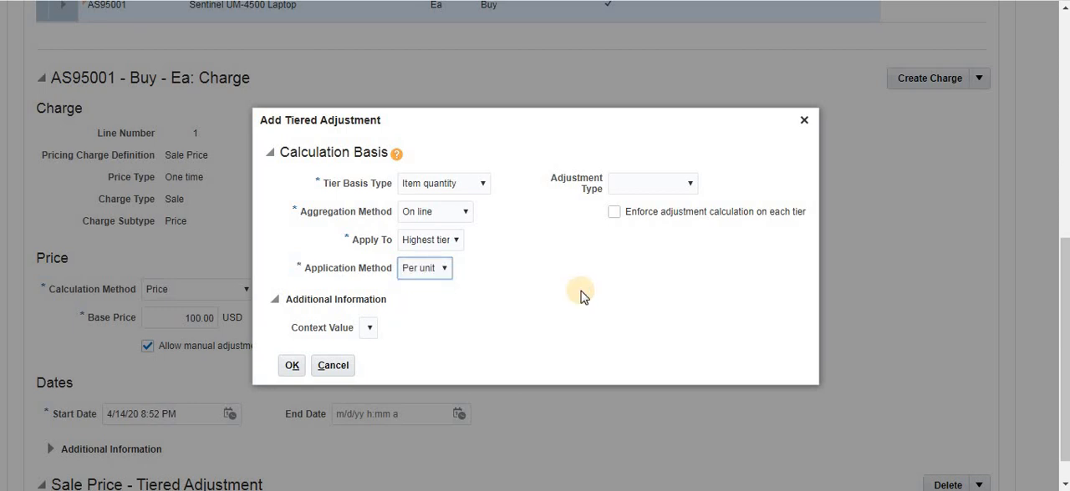
# - Set the adjustment type to Discount percent with Base List Price as its basis, and create the tiered adjustment
pyautogui.click(685, 185)
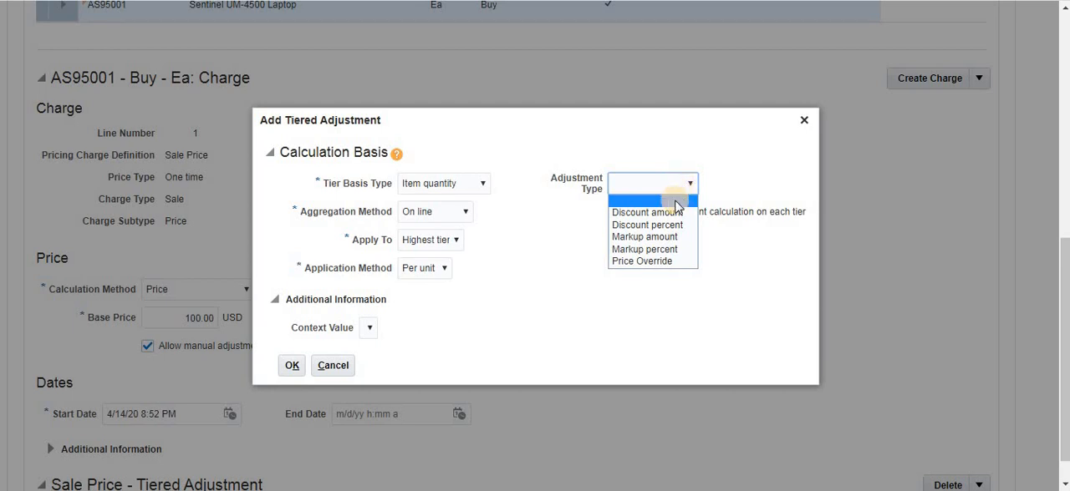
pyautogui.click(649, 226)
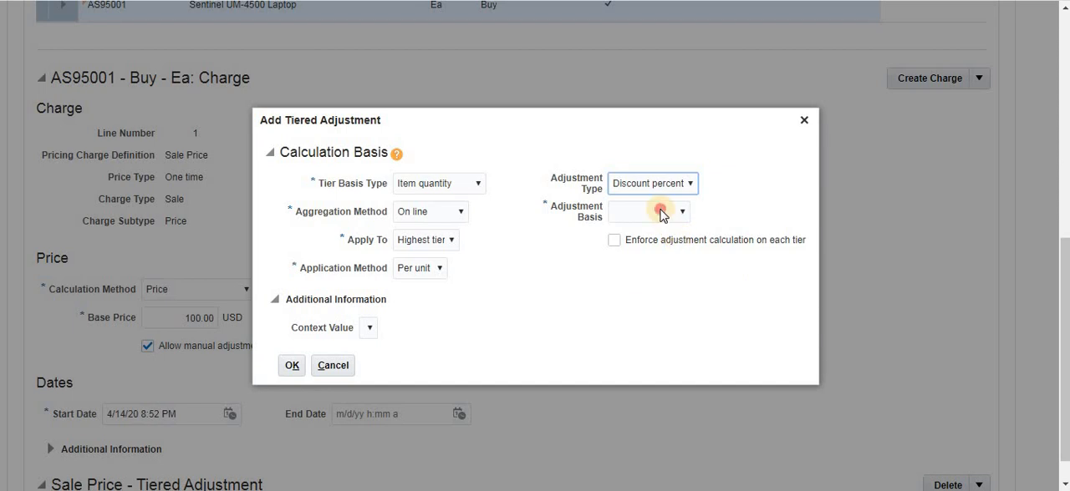
pyautogui.click(660, 214)
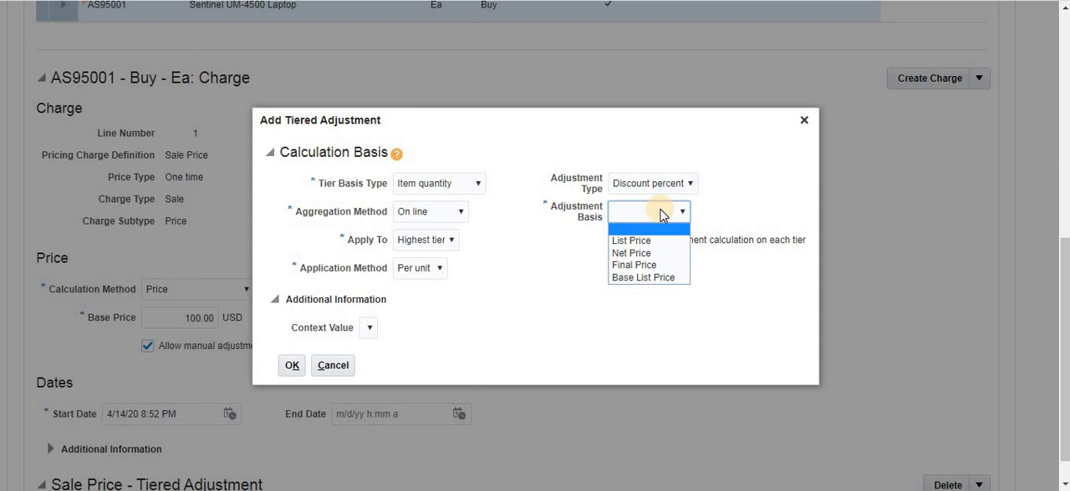
pyautogui.click(639, 278)
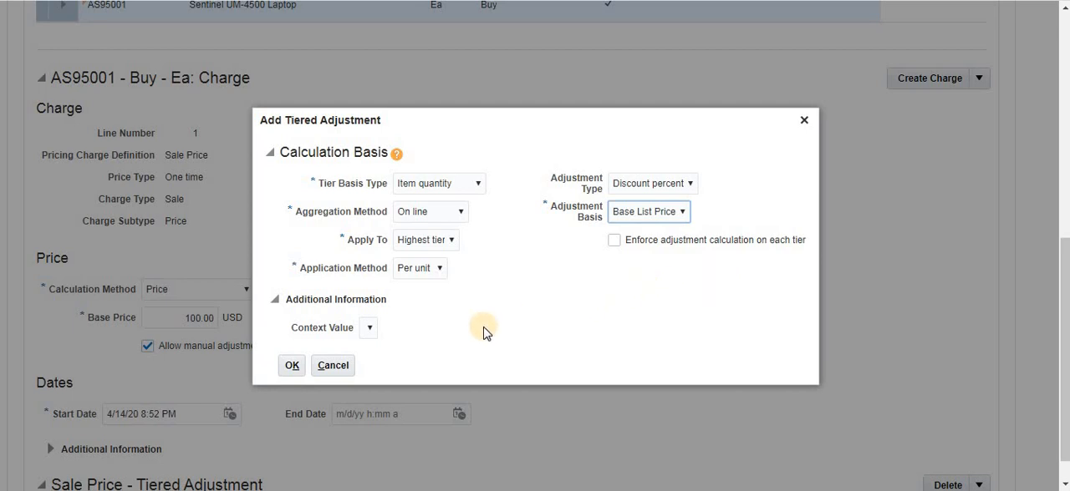
pyautogui.click(290, 368)
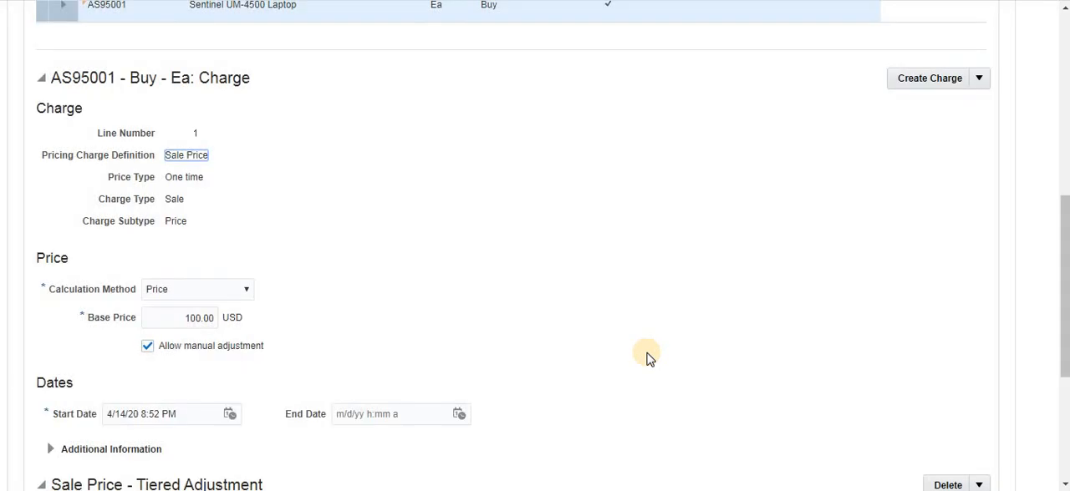
# - Examine the Sale Price charge's new tiered adjustment section and its Tiered Pricing Rules table
pyautogui.scroll(-3, 678, 323)
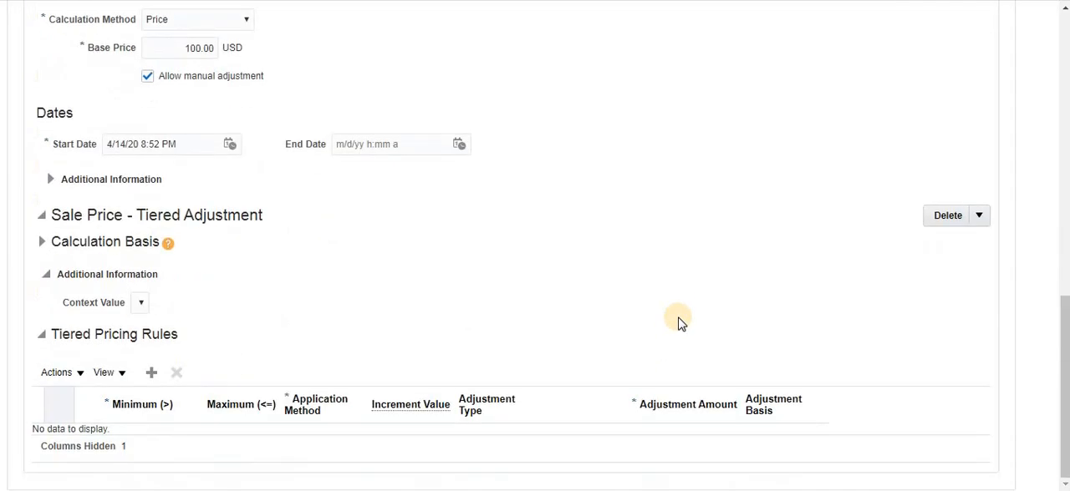
pyautogui.scroll(5, 677, 326)
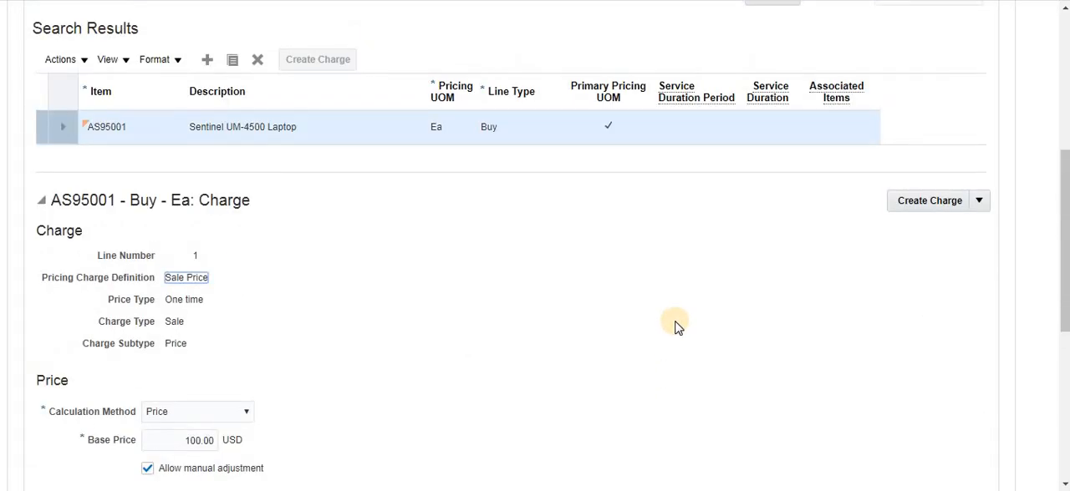
pyautogui.scroll(-5, 677, 326)
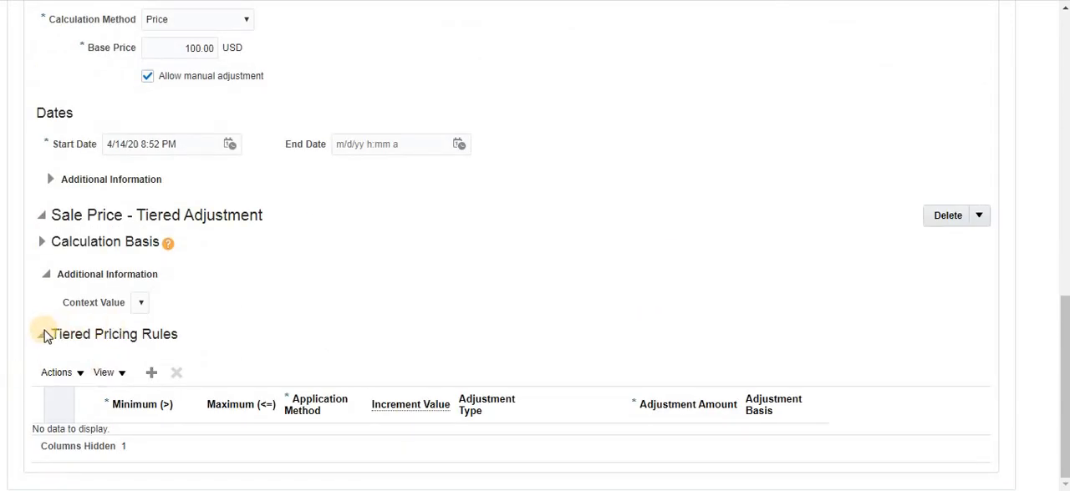
pyautogui.moveTo(52, 334); pyautogui.dragTo(152, 349)
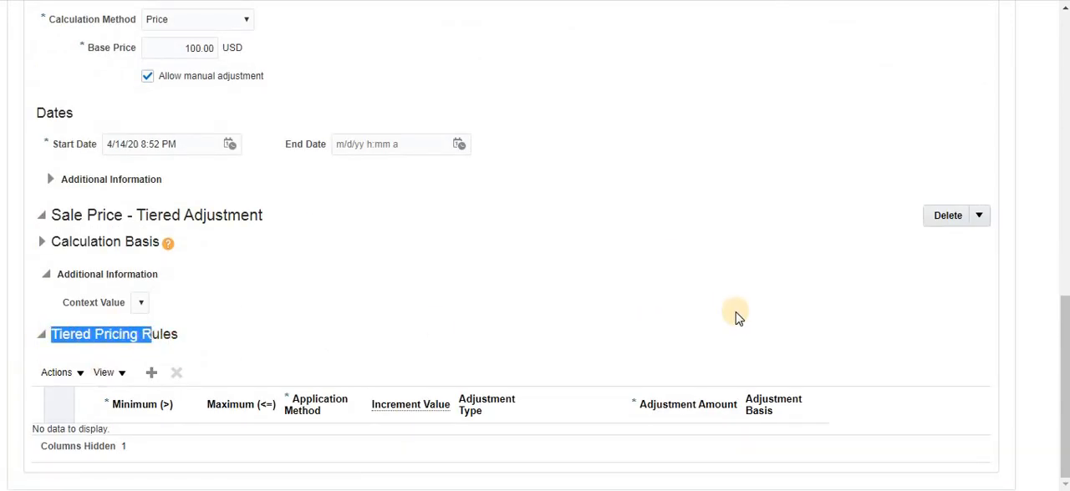
pyautogui.scroll(5, 735, 315)
pyautogui.scroll(-5, 737, 318)
pyautogui.scroll(10, 737, 320)
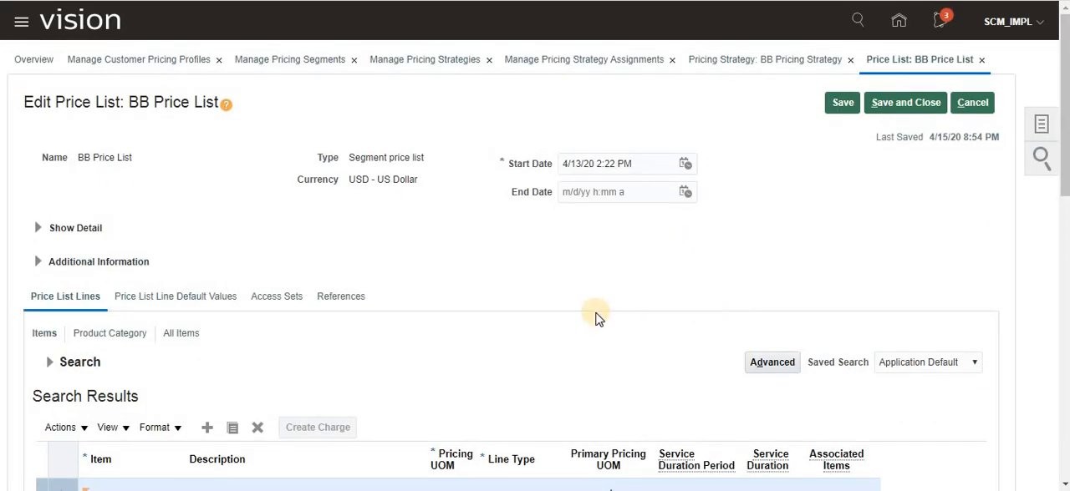
pyautogui.scroll(-10, 596, 318)
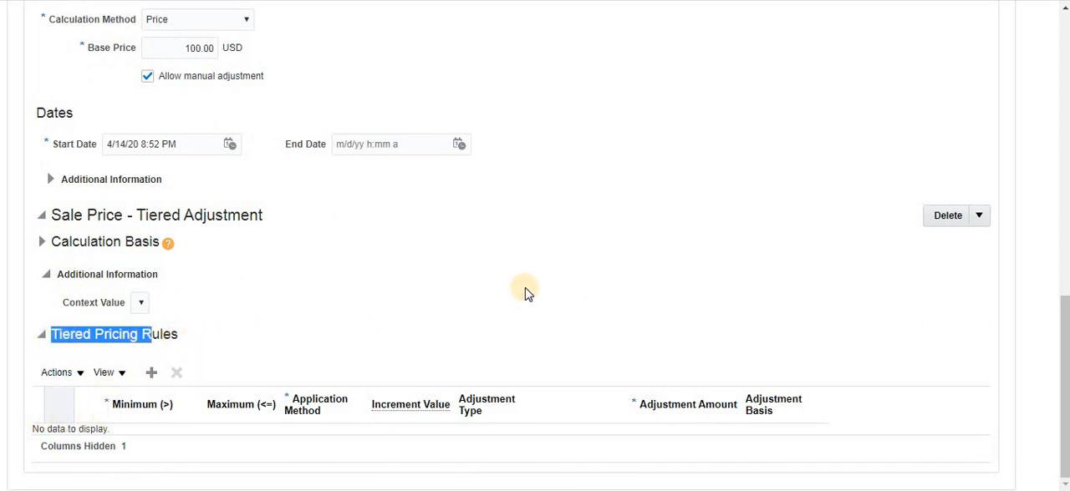
pyautogui.click(172, 334)
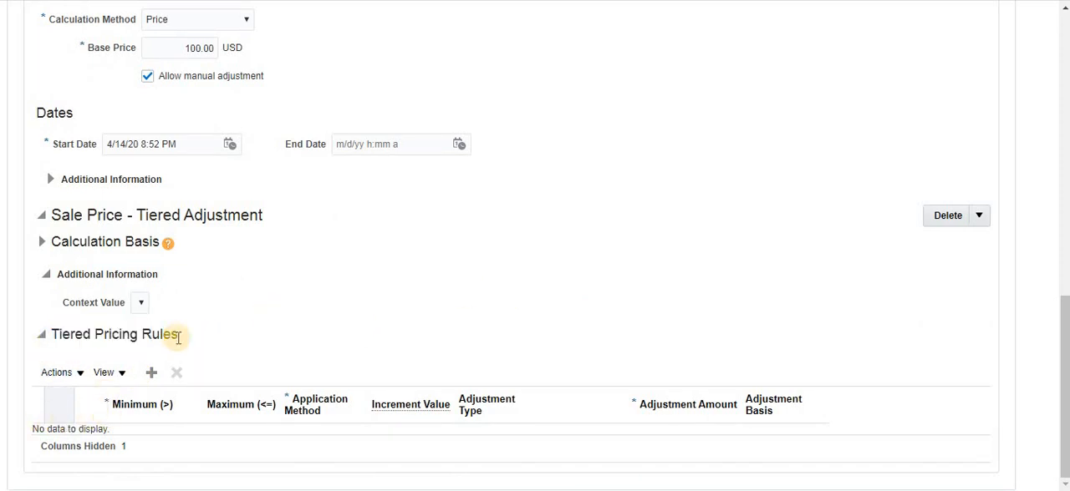
# - Add the first tiered pricing rule with a maximum quantity of 10 and a 5% discount
pyautogui.click(78, 374)
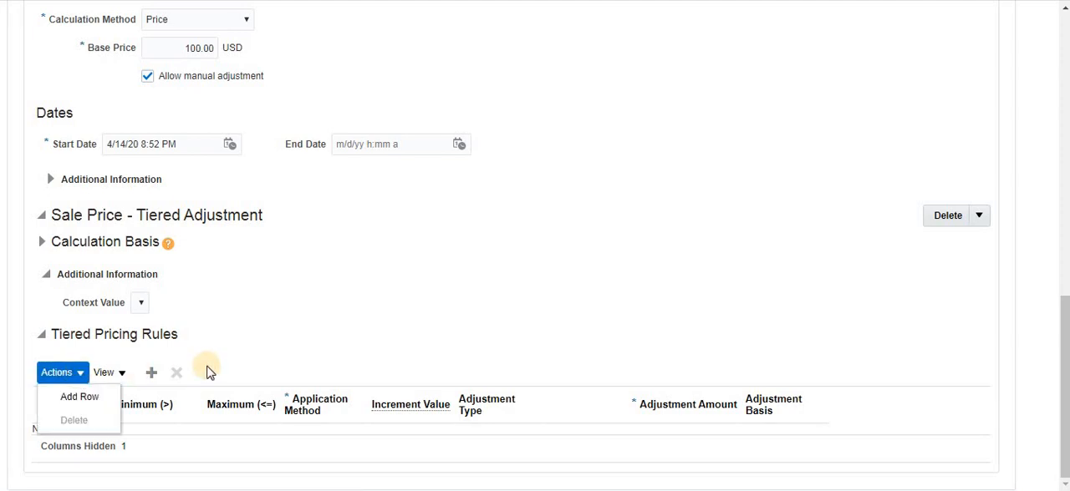
pyautogui.click(75, 398)
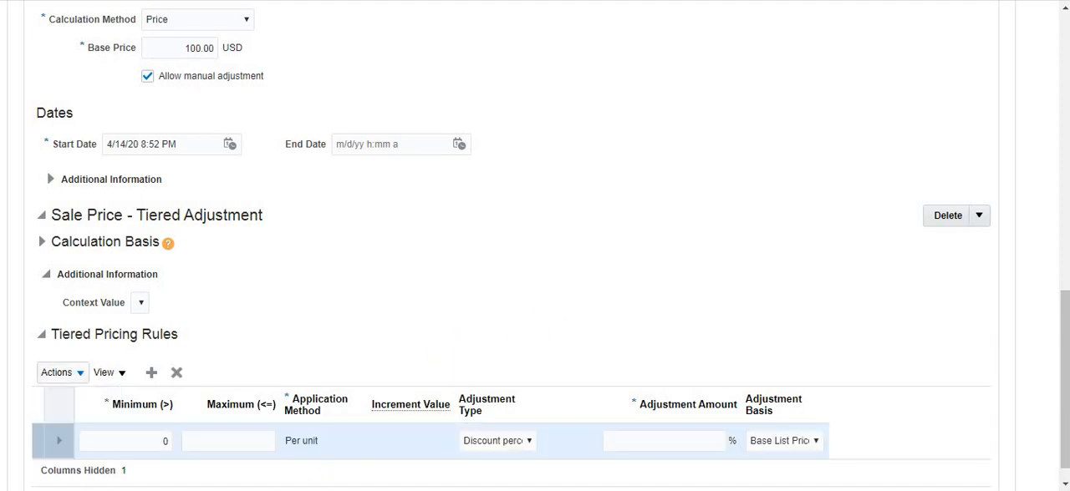
pyautogui.click(334, 490)
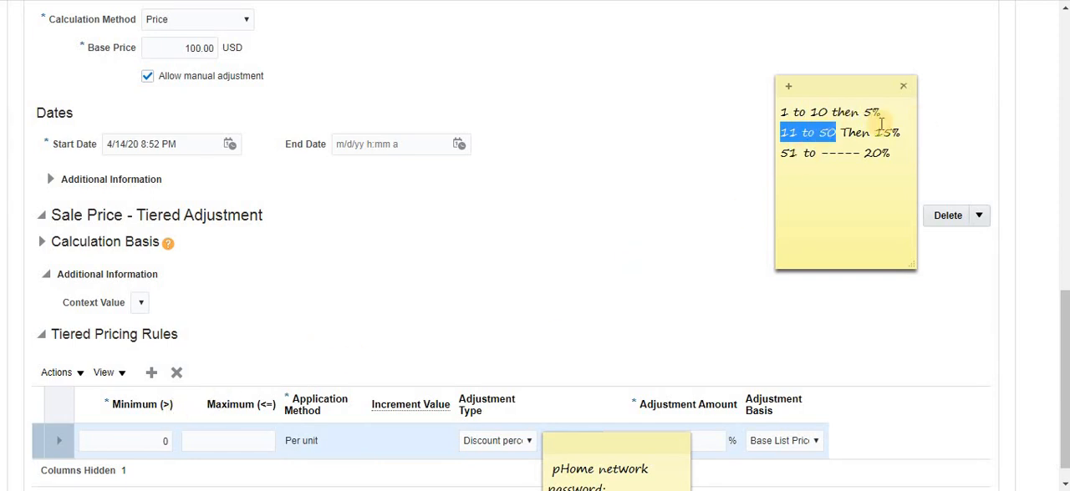
pyautogui.click(125, 445)
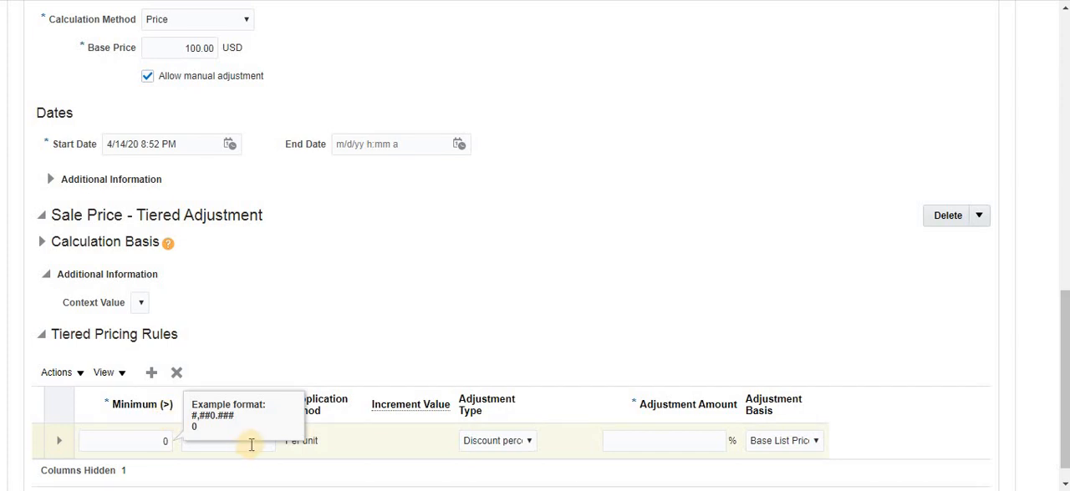
pyautogui.click(250, 444)
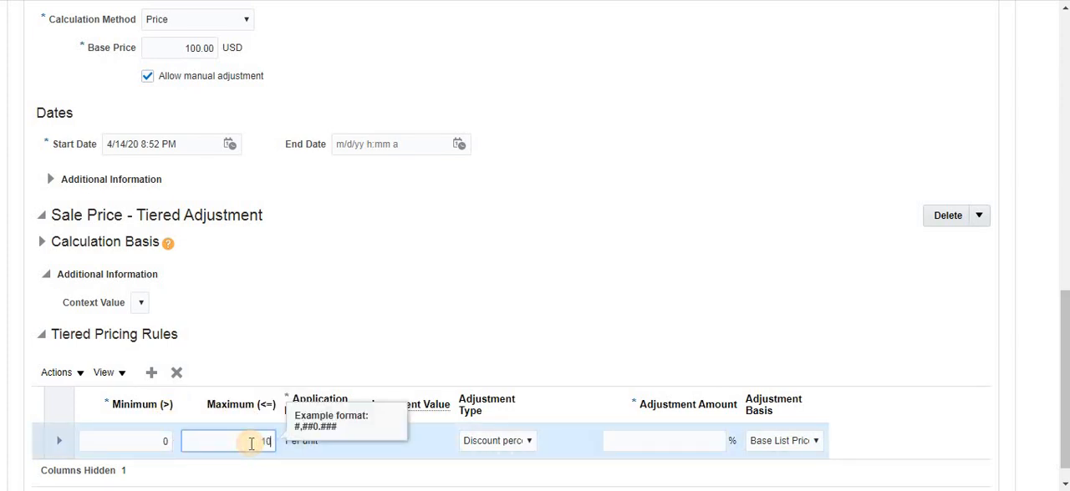
pyautogui.write('10')
pyautogui.press('Tab')
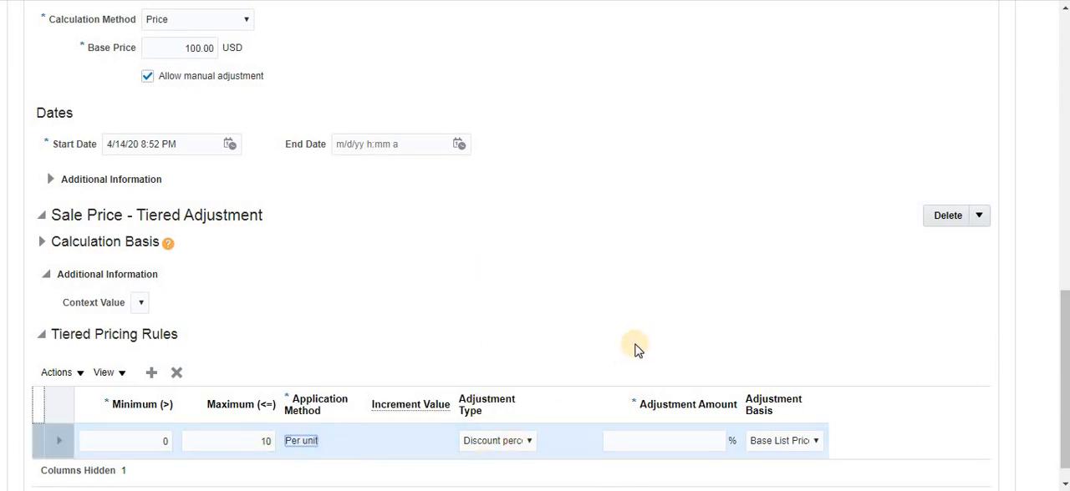
pyautogui.scroll(-1, 633, 355)
pyautogui.click(679, 415)
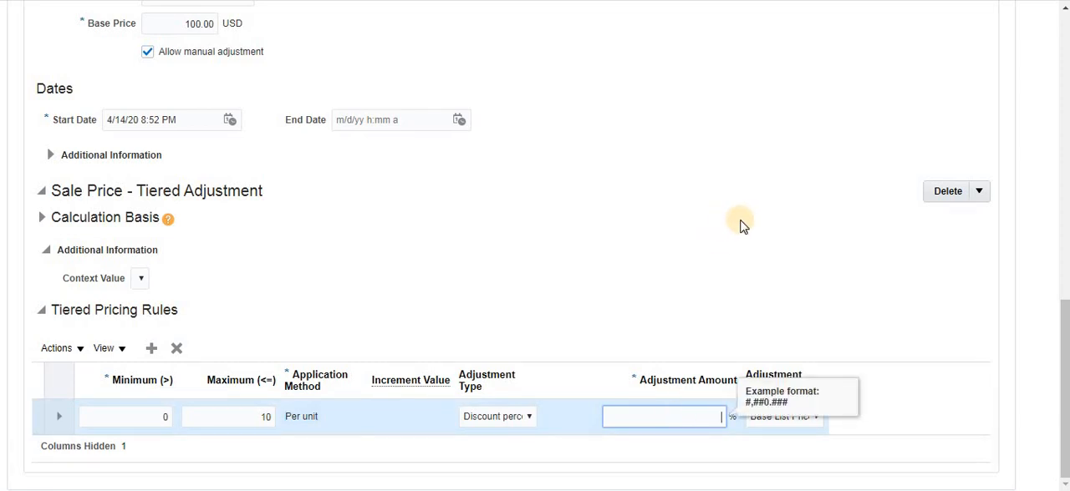
pyautogui.write('5')
pyautogui.click(654, 240)
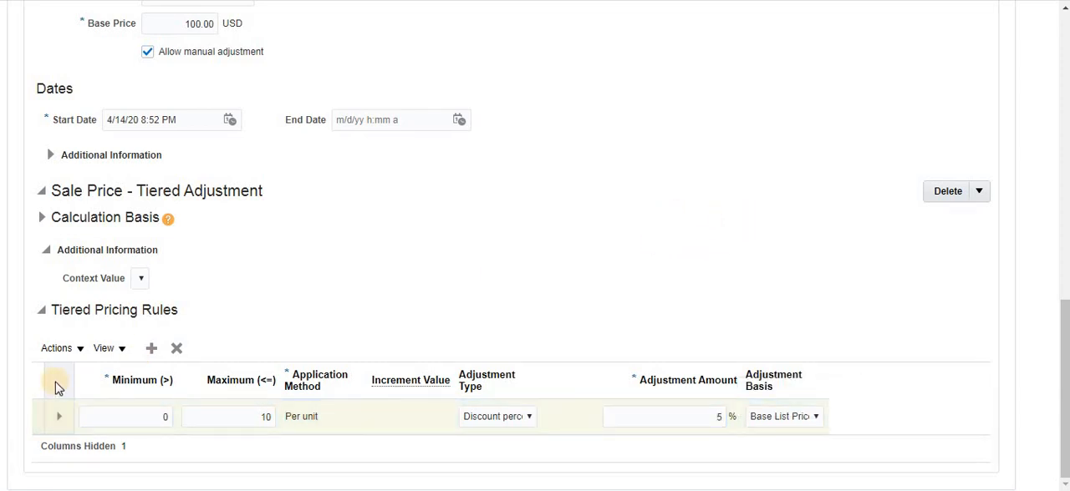
# - Add a second tiered pricing rule with a maximum quantity of 50 and a 10% discount
pyautogui.click(78, 349)
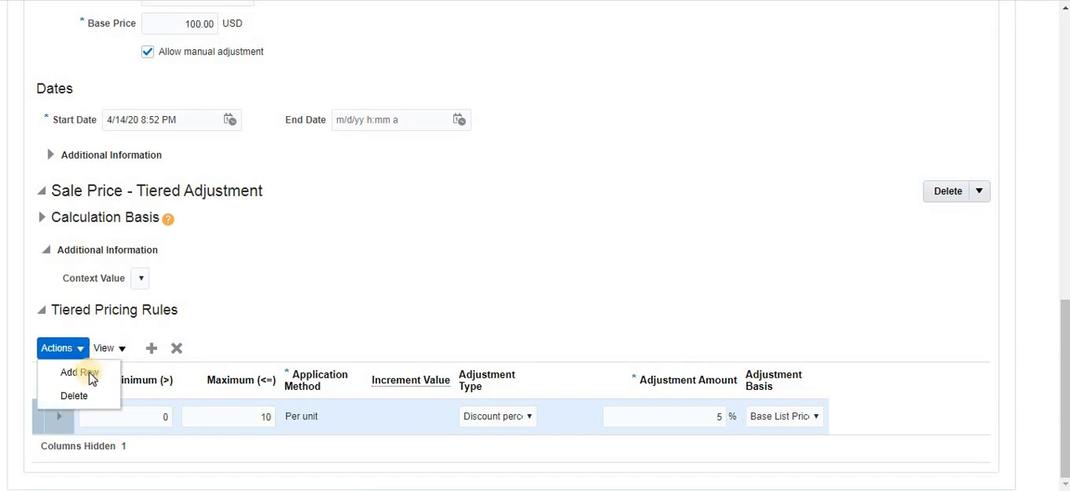
pyautogui.click(103, 370)
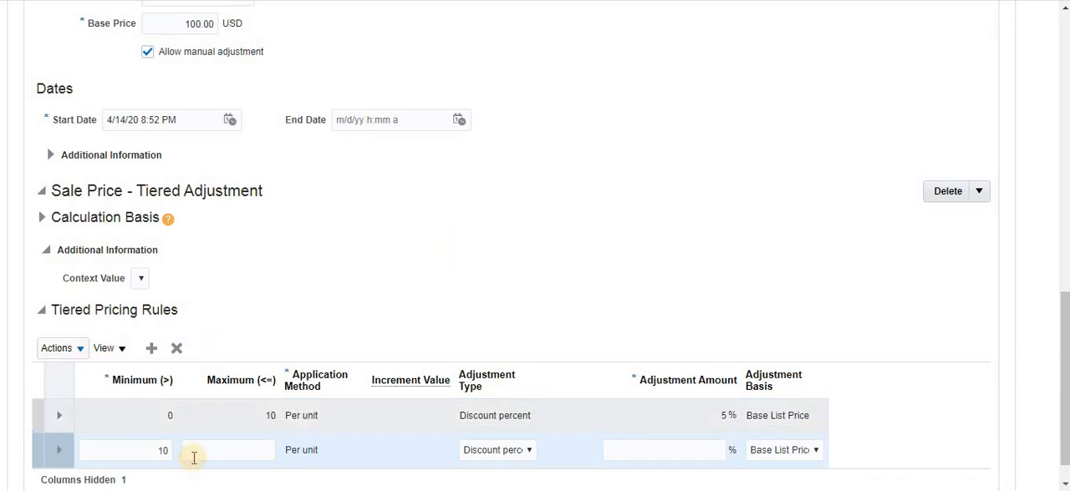
pyautogui.click(215, 455)
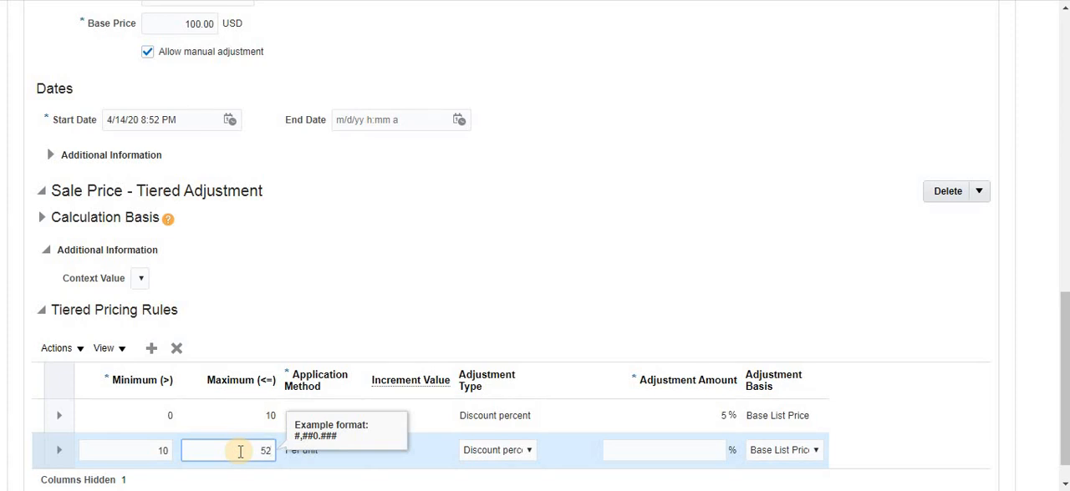
pyautogui.press('Tab')
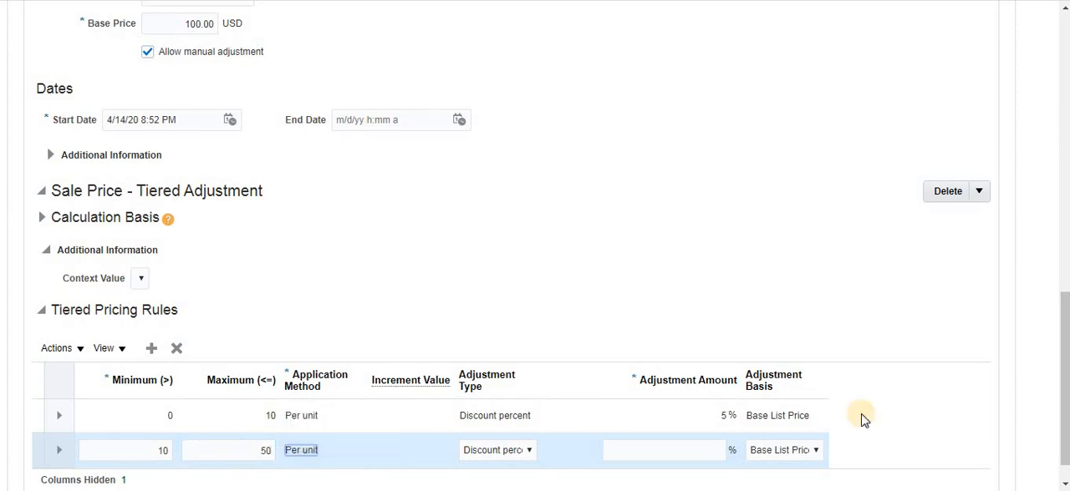
pyautogui.click(698, 447)
pyautogui.write('1')
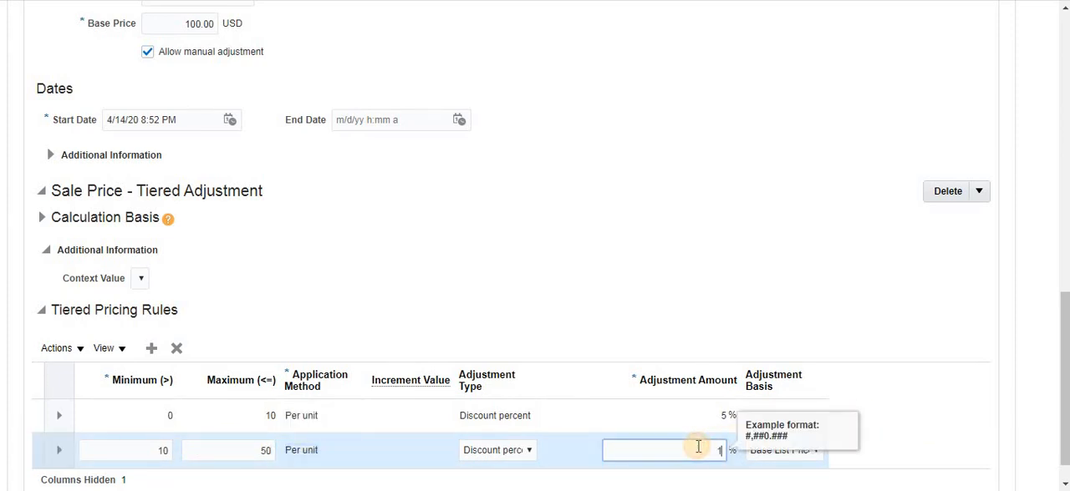
pyautogui.write('0')
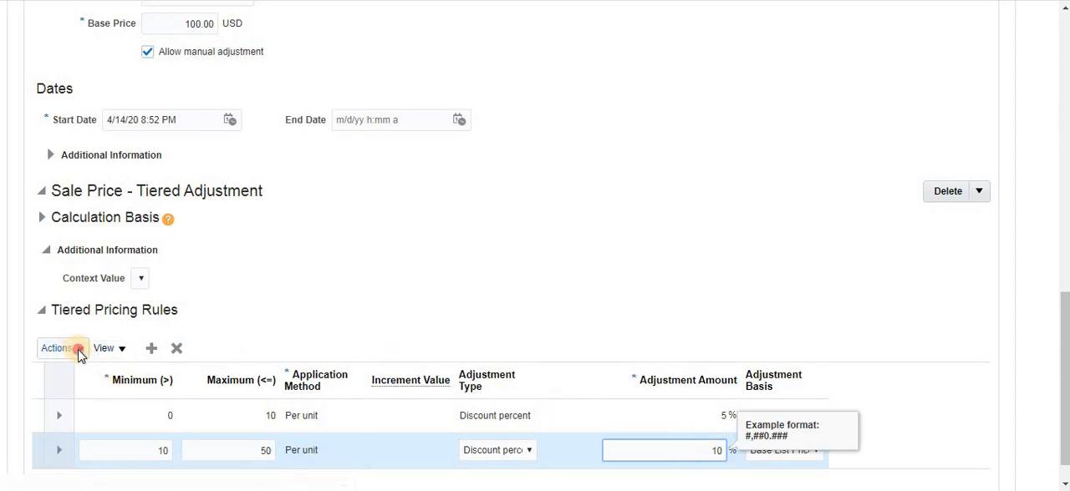
# - Add a third tiered pricing rule starting above 50 with no maximum quantity and a 20% discount
pyautogui.click(76, 348)
pyautogui.click(84, 373)
pyautogui.click(79, 351)
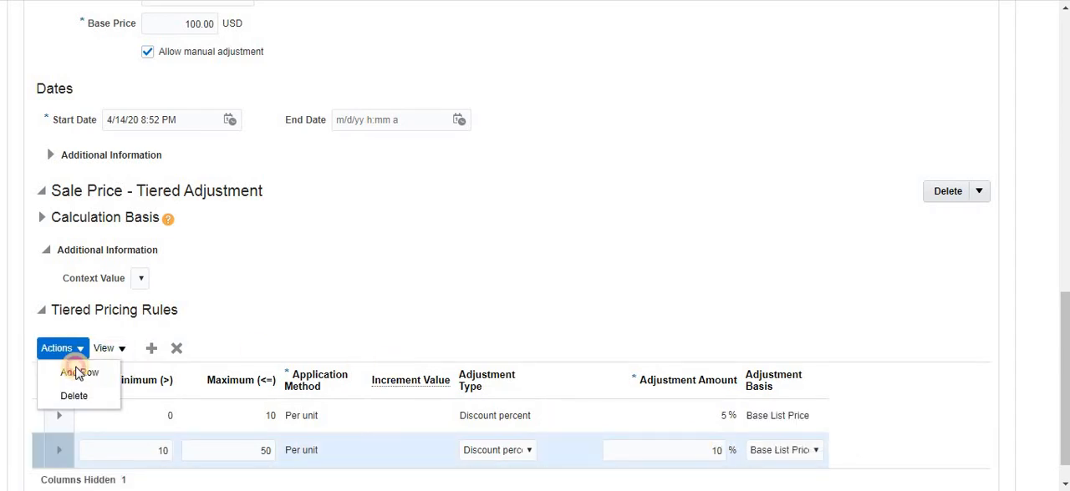
pyautogui.click(75, 380)
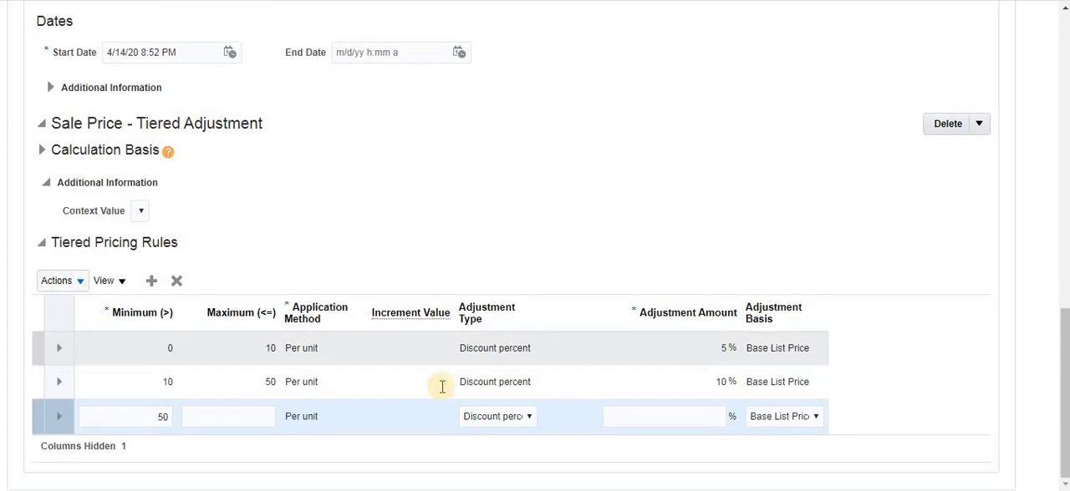
pyautogui.click(226, 418)
pyautogui.hotkey('alt', 'Tab')
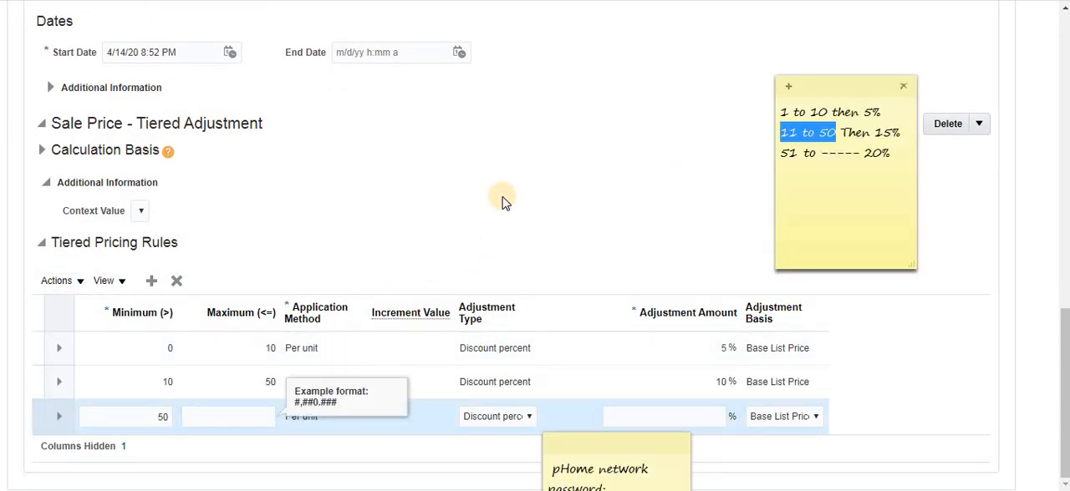
pyautogui.hotkey('alt', 'Tab')
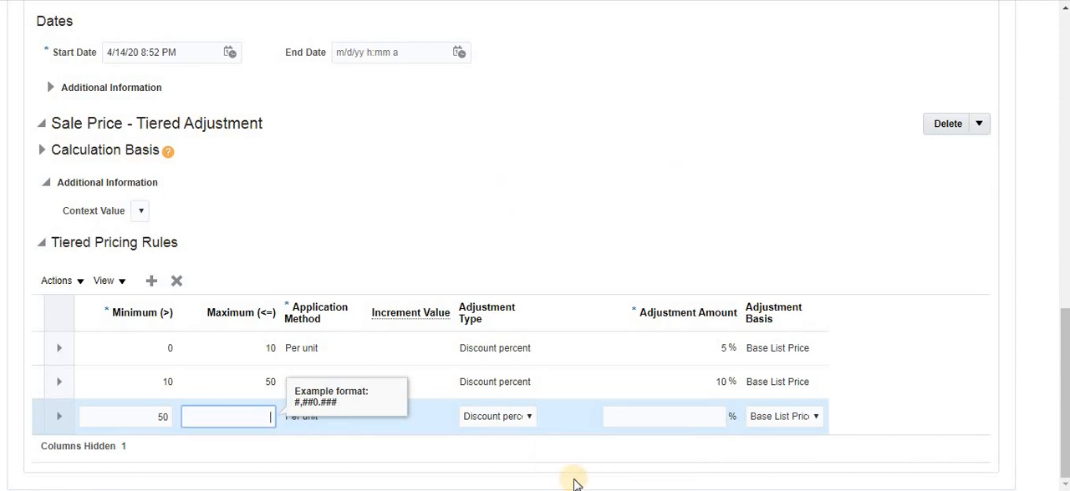
pyautogui.click(675, 419)
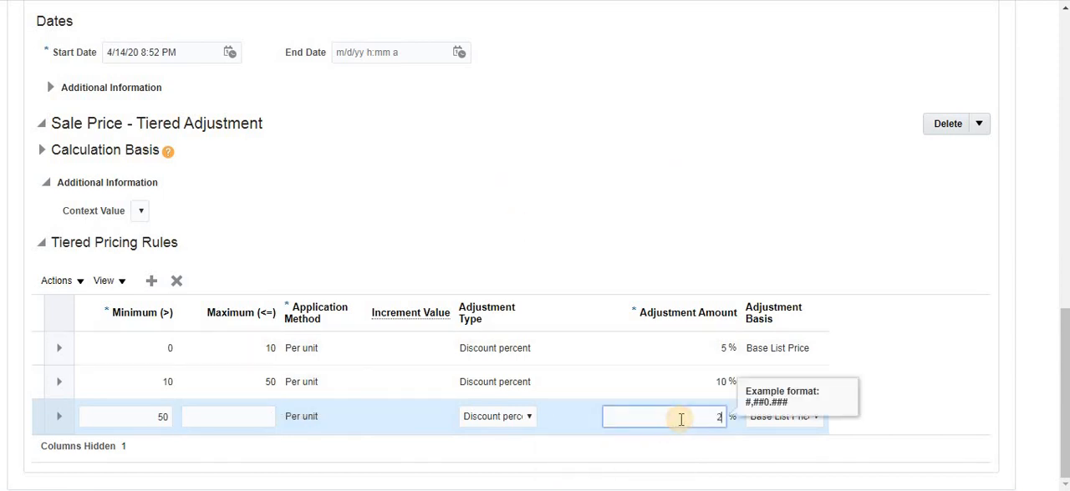
# - Check the discount notes and set the second tiered pricing rule's adjustment amount to 15%
pyautogui.hotkey('alt', 'Tab')
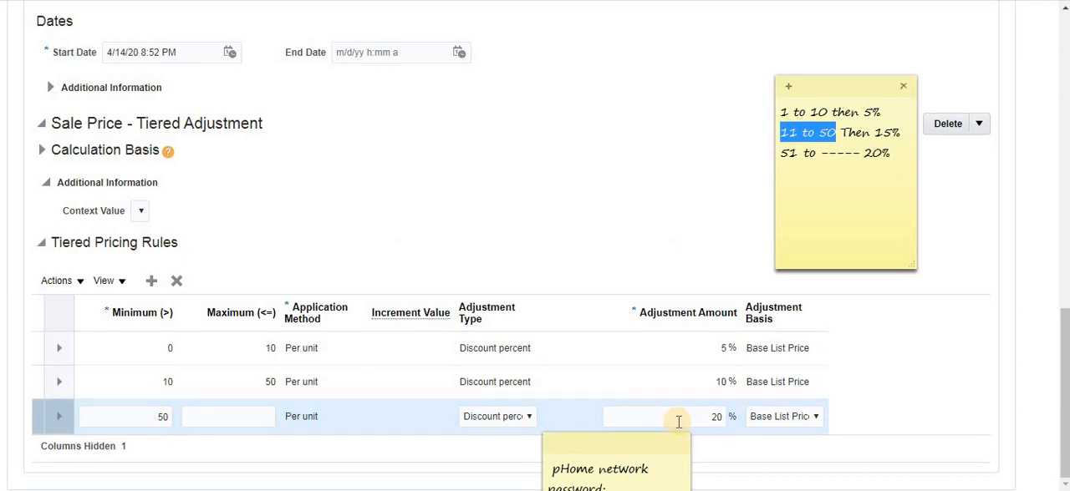
pyautogui.click(708, 381)
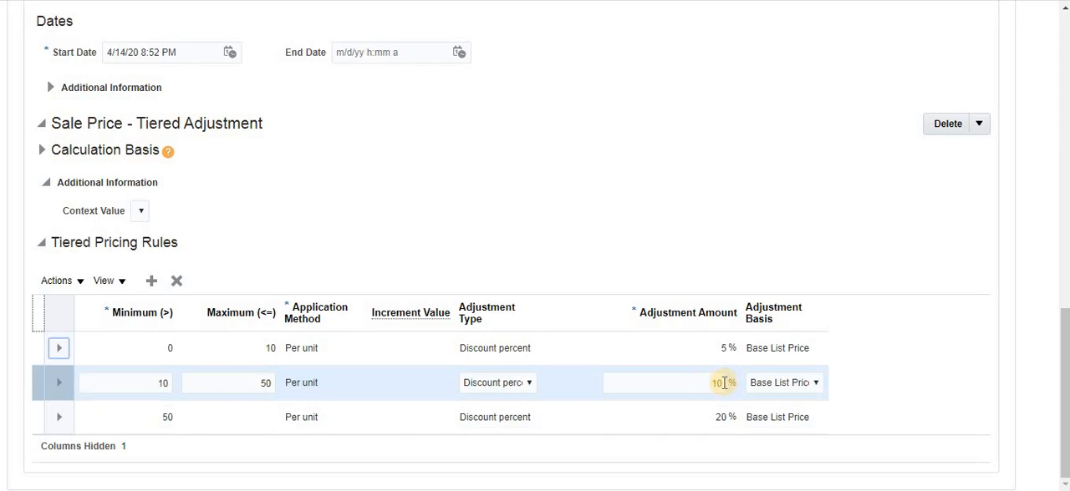
pyautogui.click(723, 383)
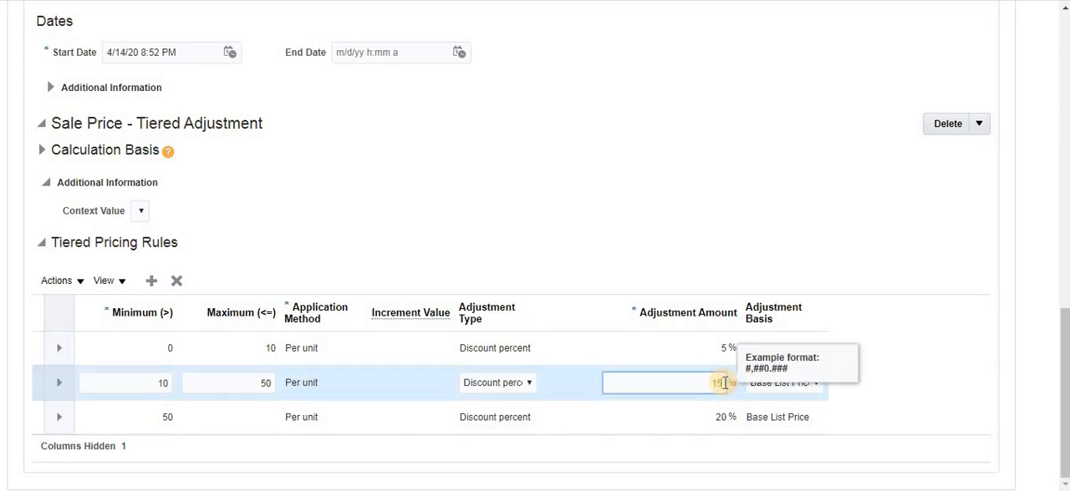
pyautogui.click(855, 392)
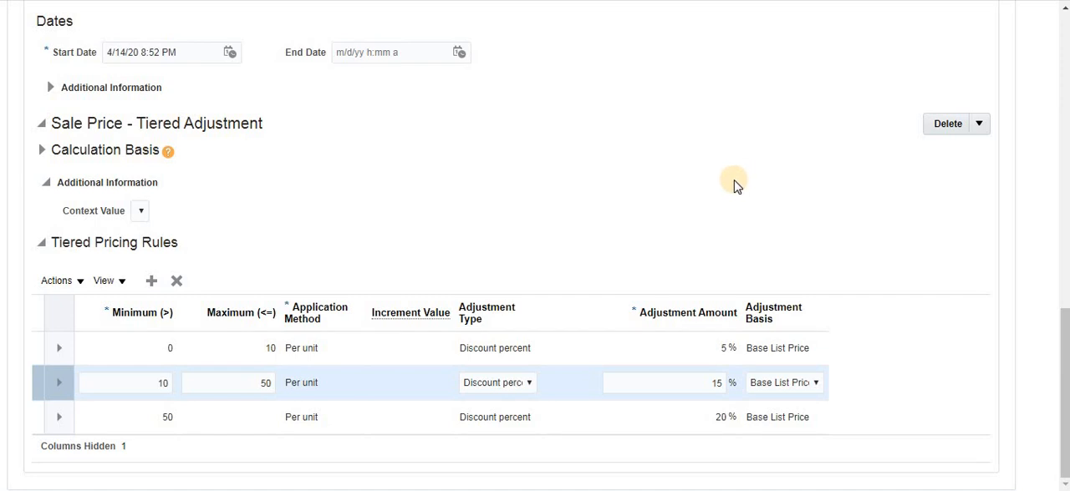
# - Save BB Price List and review the saved tiered pricing rules
pyautogui.scroll(10, 735, 186)
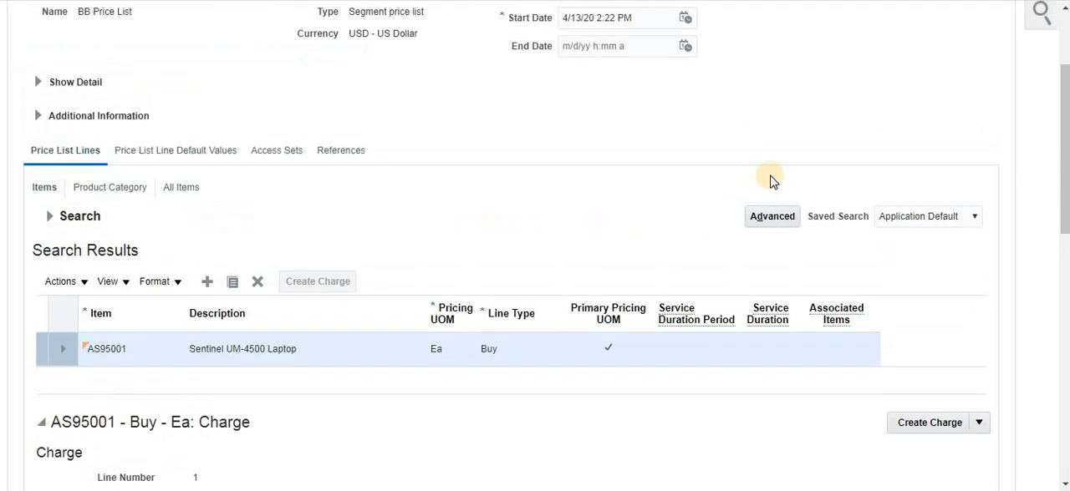
pyautogui.scroll(3, 775, 181)
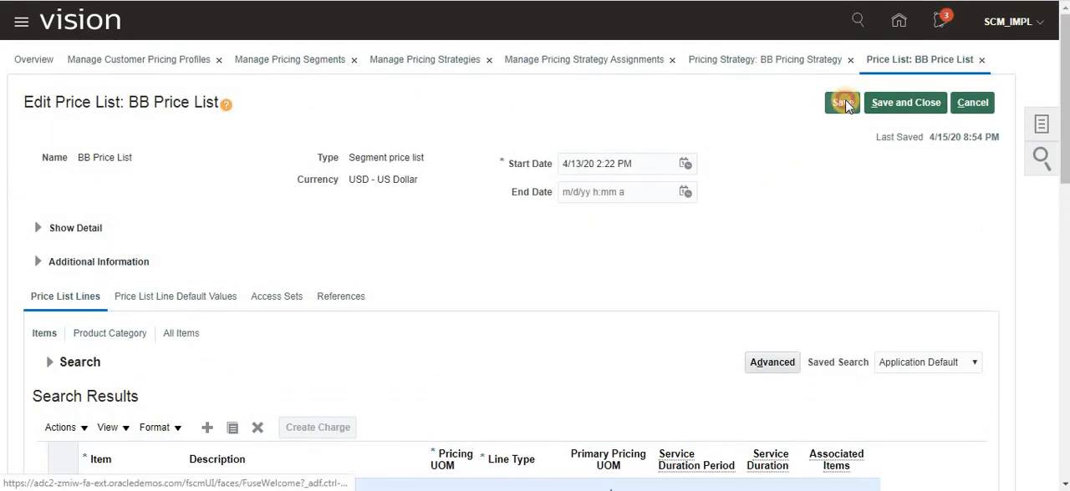
pyautogui.click(843, 103)
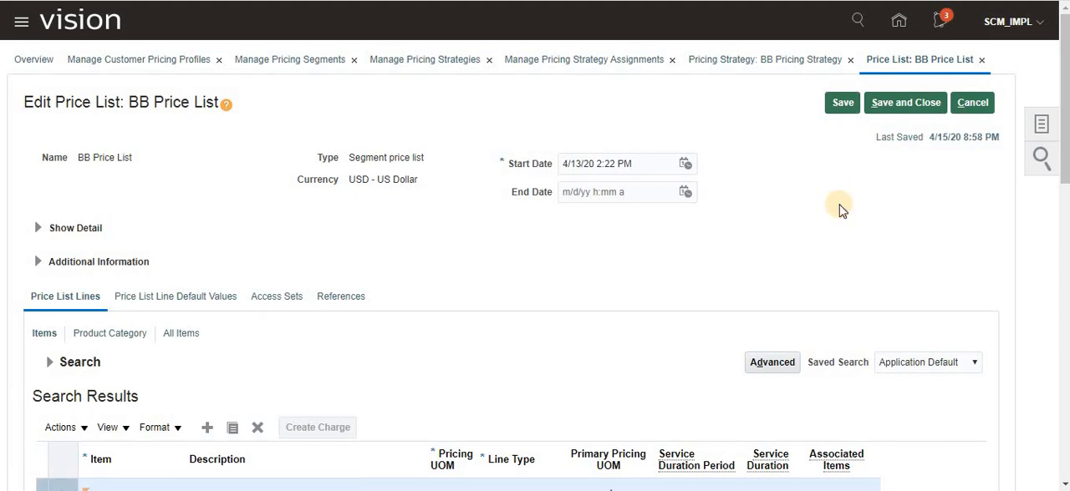
pyautogui.scroll(-12, 839, 206)
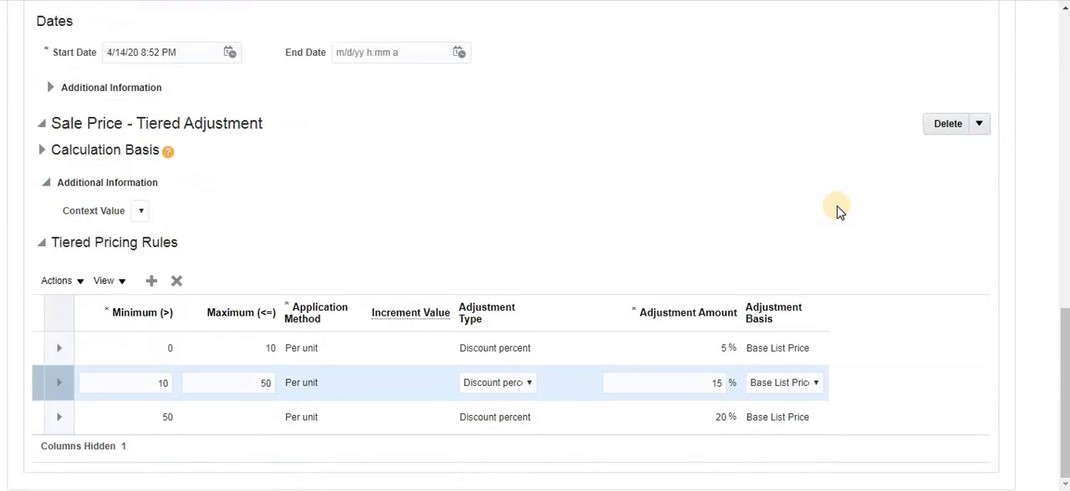
pyautogui.scroll(12, 836, 206)
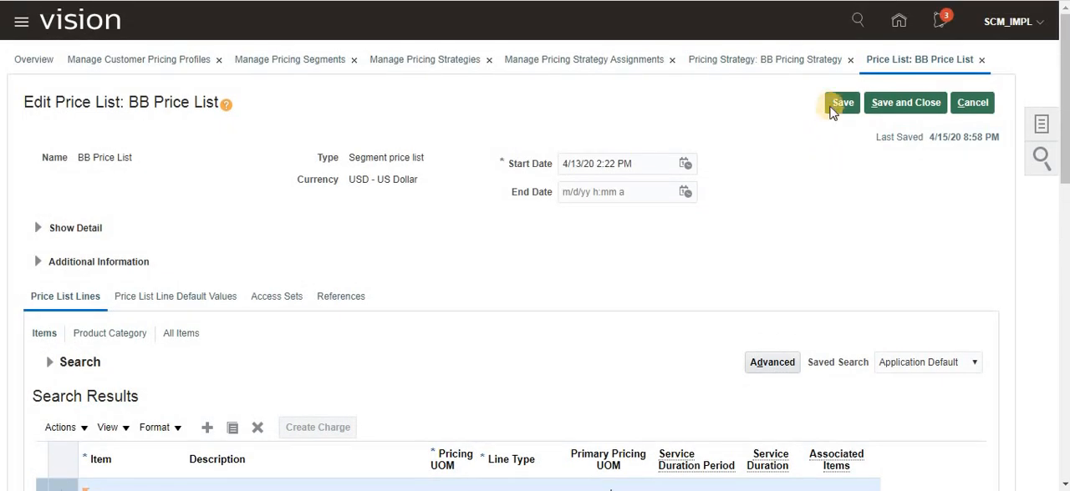
pyautogui.click(839, 103)
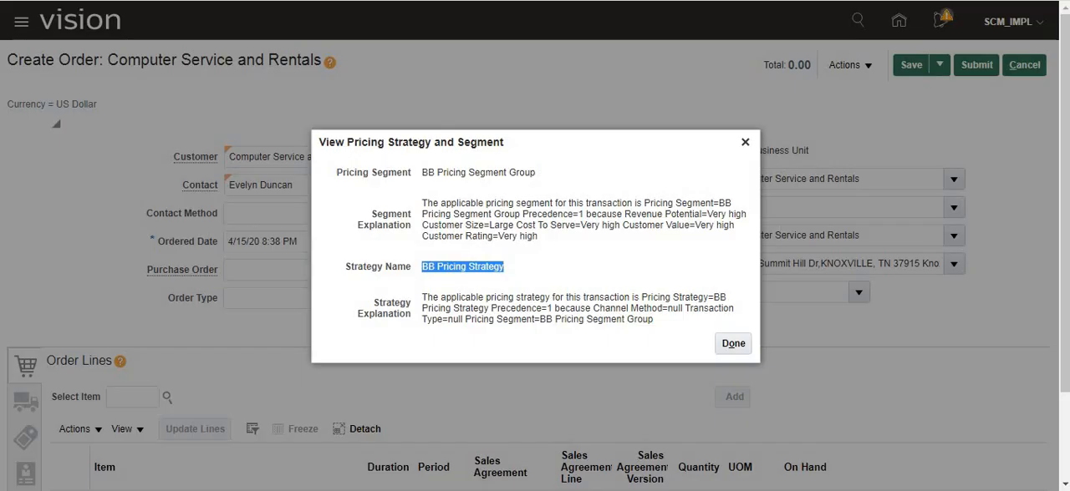
# - Switch to the open Computer Service and Rentals order, close its pricing strategy details and discard the unsaved order
pyautogui.click(742, 143)
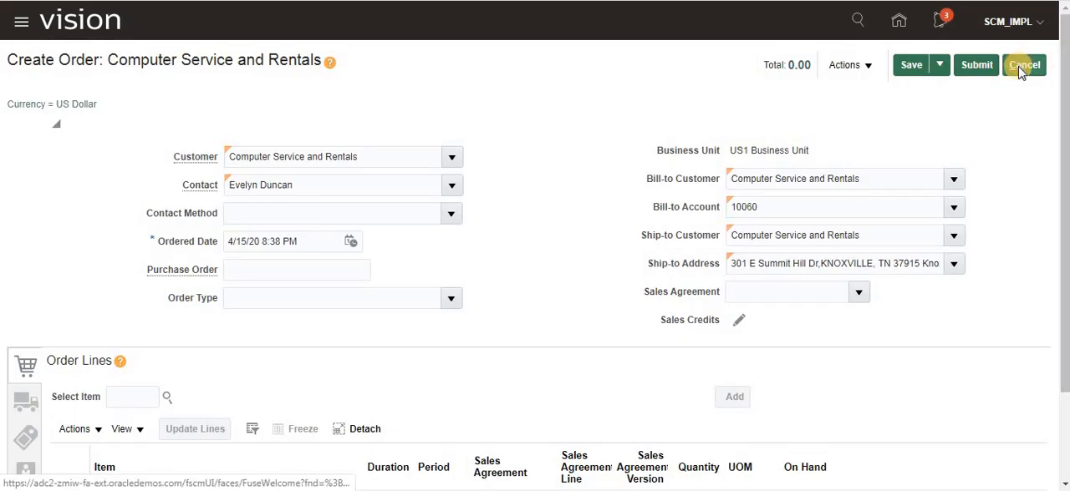
pyautogui.click(1018, 66)
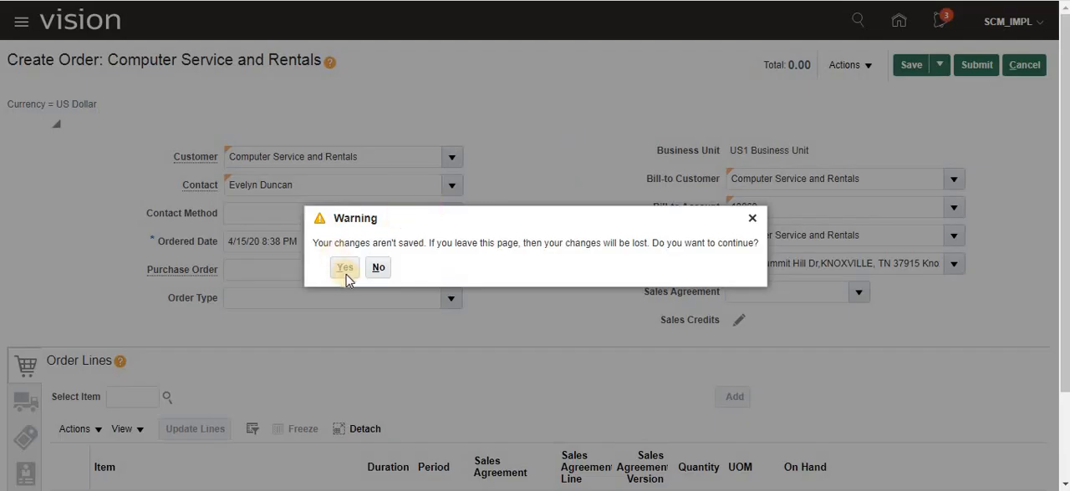
pyautogui.click(346, 264)
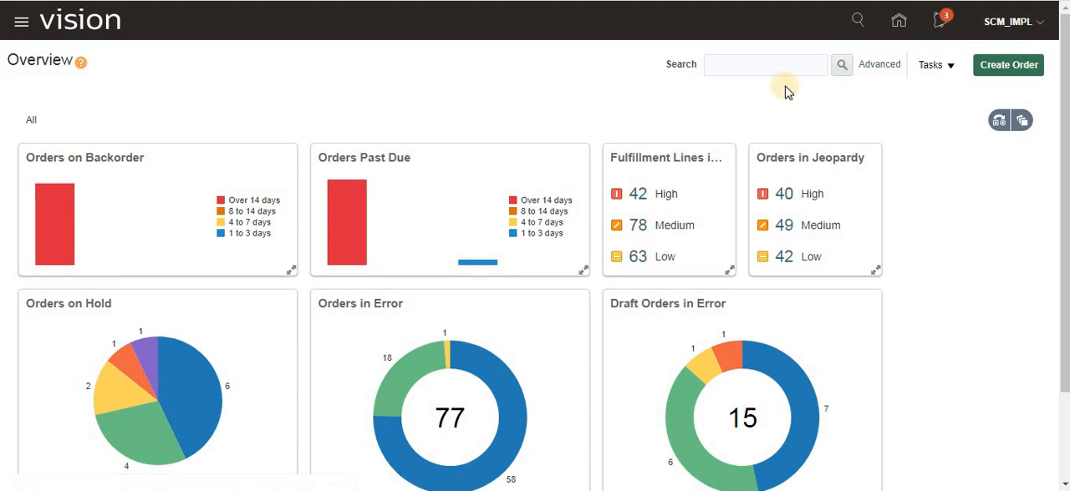
# - Start a new order in Order Management and set its business unit to US1 Business Unit
pyautogui.click(899, 21)
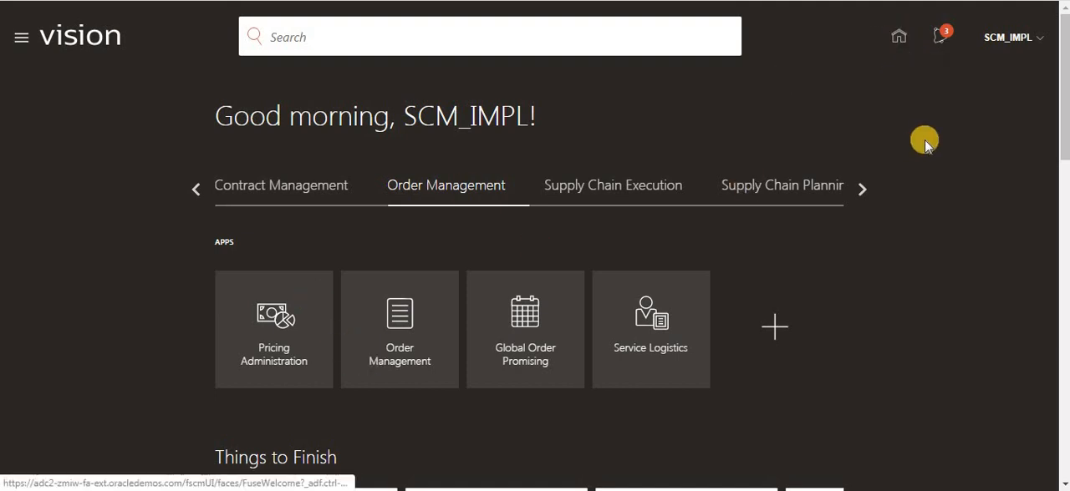
pyautogui.click(399, 326)
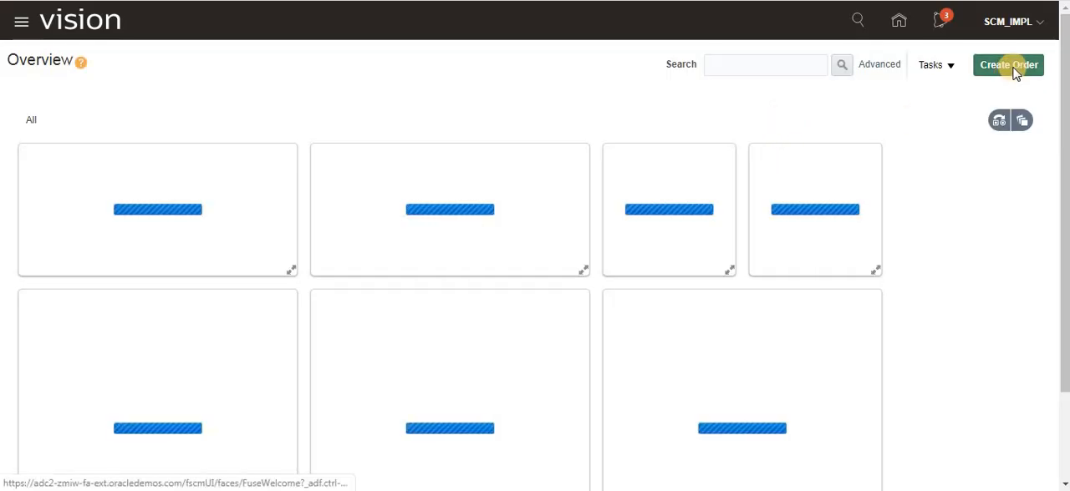
pyautogui.click(1015, 72)
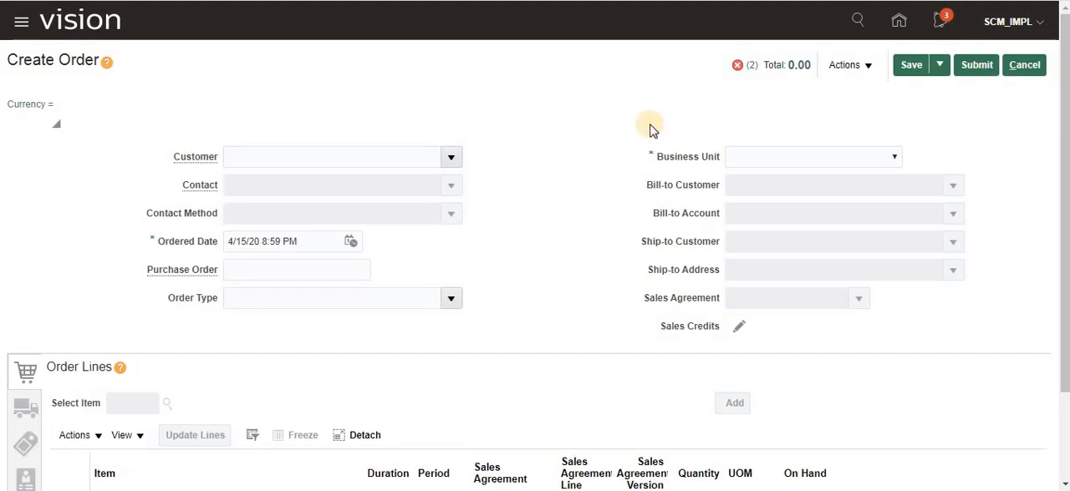
pyautogui.click(878, 158)
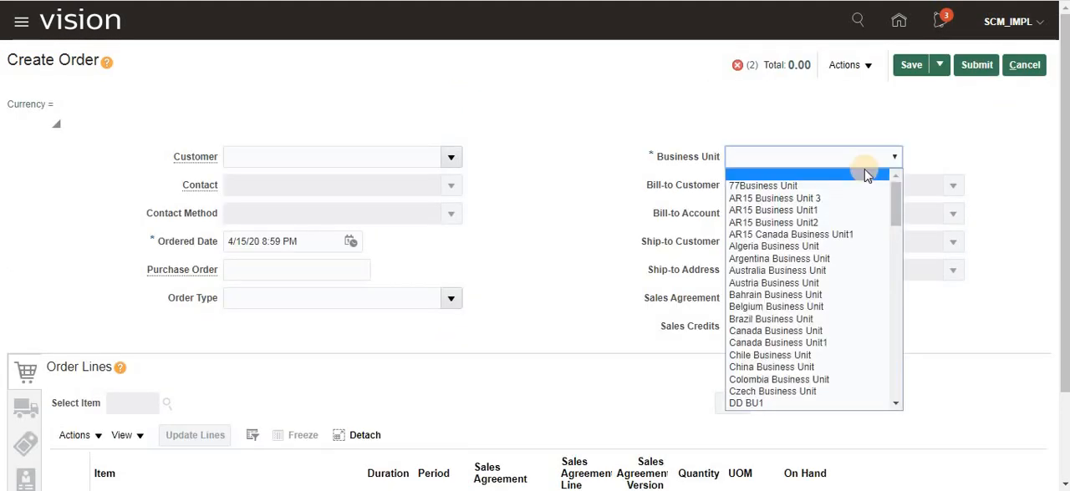
pyautogui.write('usiness Unit')
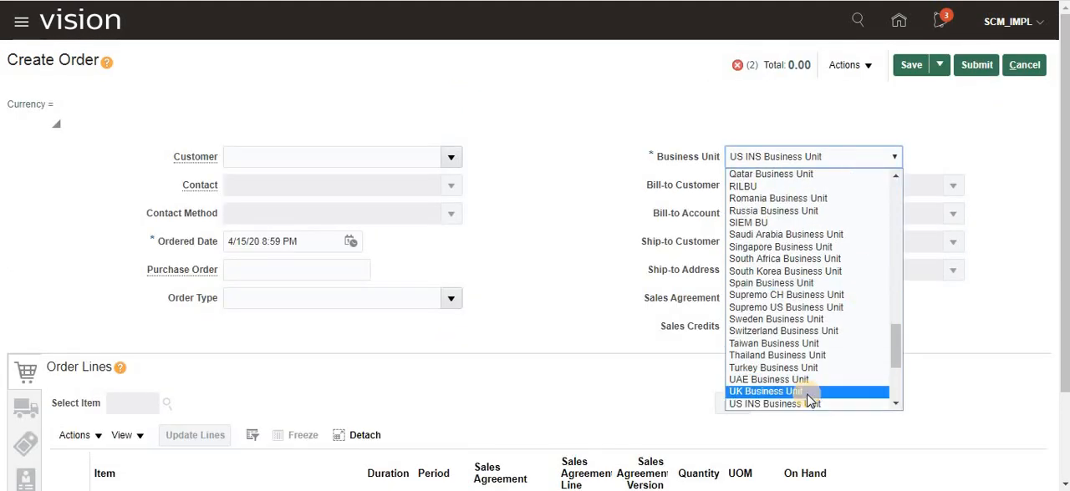
pyautogui.scroll(-3, 802, 385)
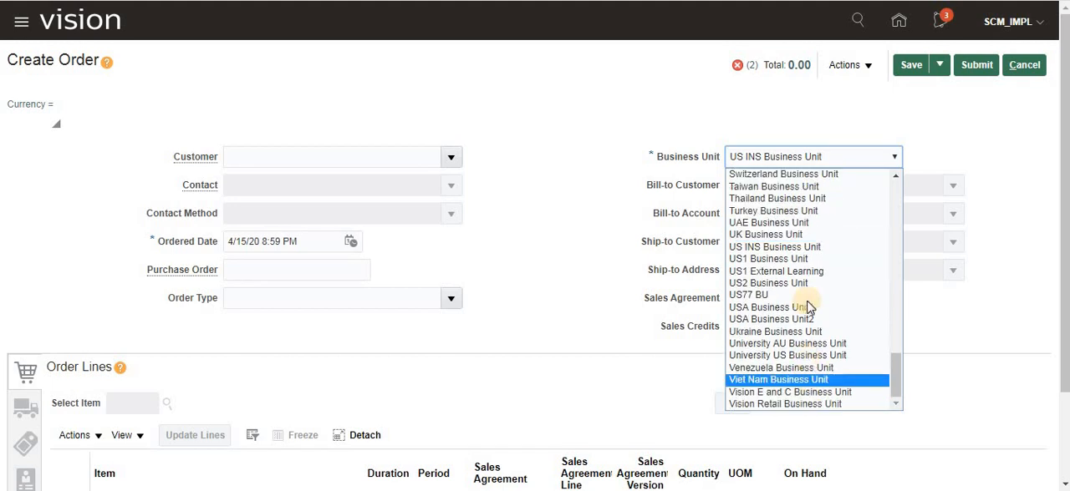
pyautogui.click(794, 261)
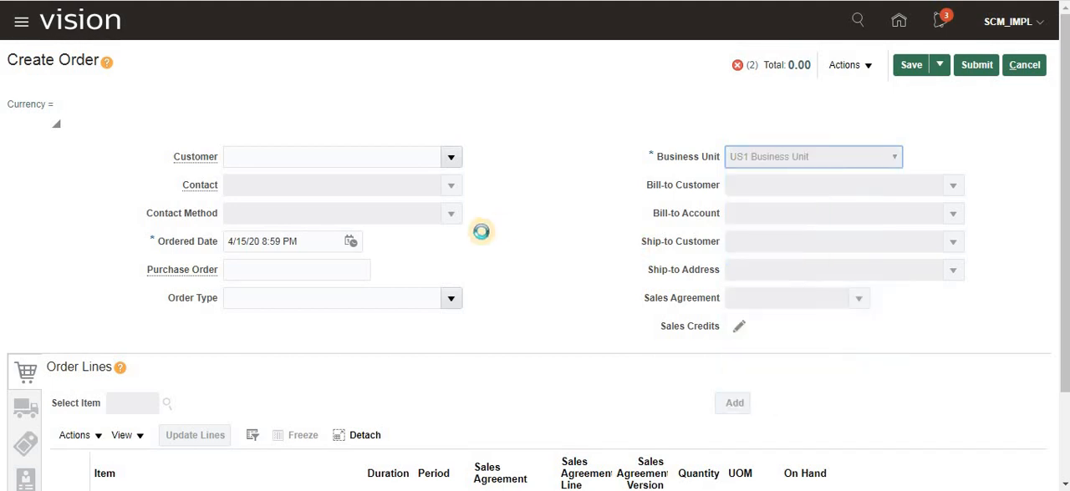
# - Set the order's customer to Computer Service and Rentals
pyautogui.click(303, 166)
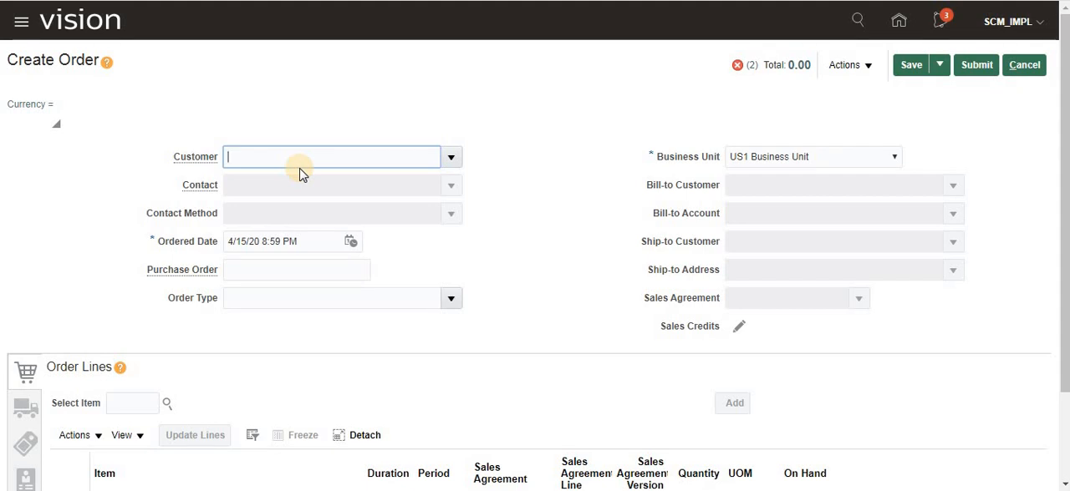
pyautogui.write('Computer Ser')
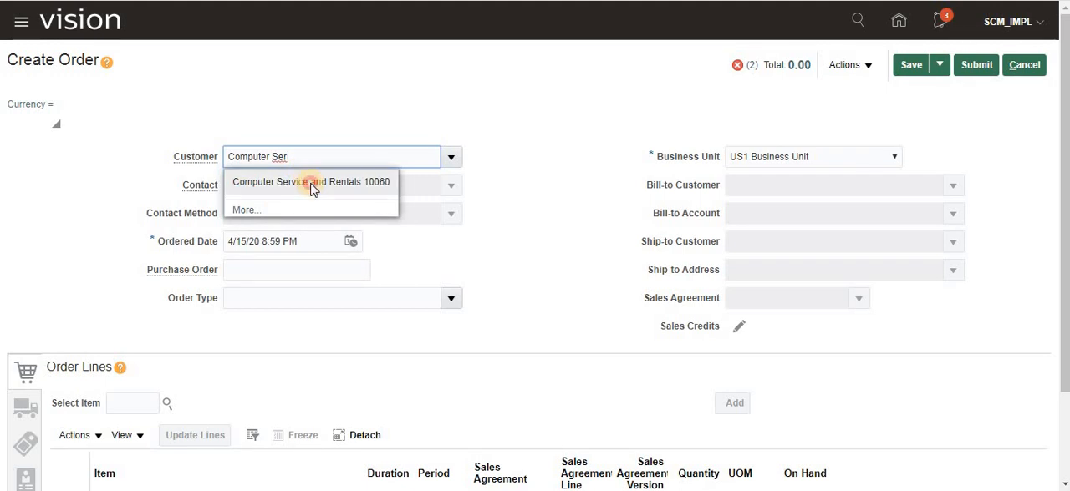
pyautogui.click(313, 189)
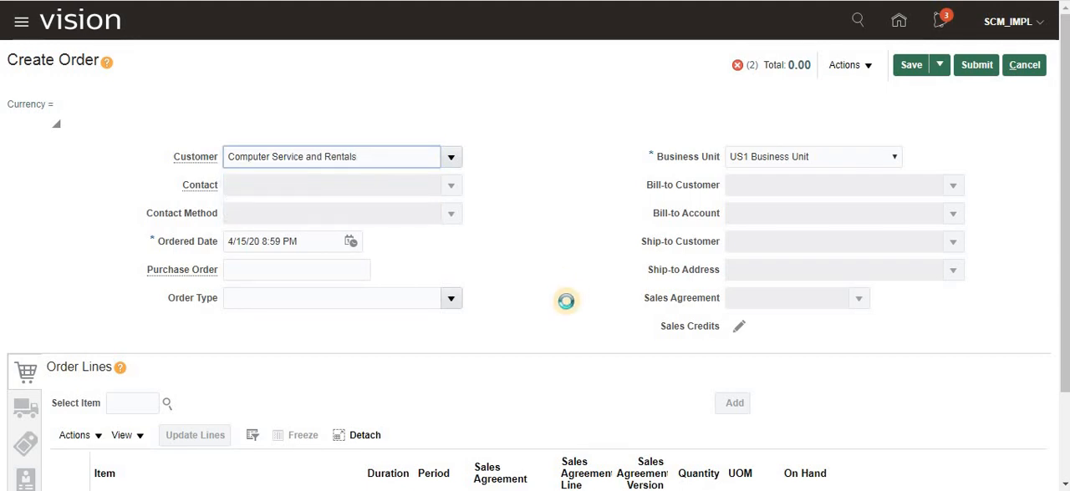
# - Select item AS95001 for the order line, review its sale price components against the tier notes, and close the breakdown
pyautogui.click(134, 394)
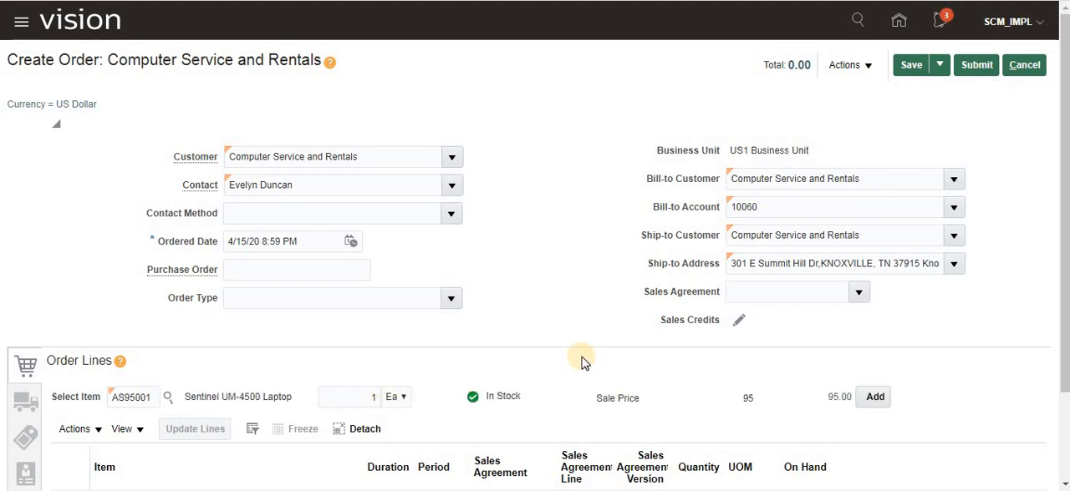
pyautogui.click(836, 398)
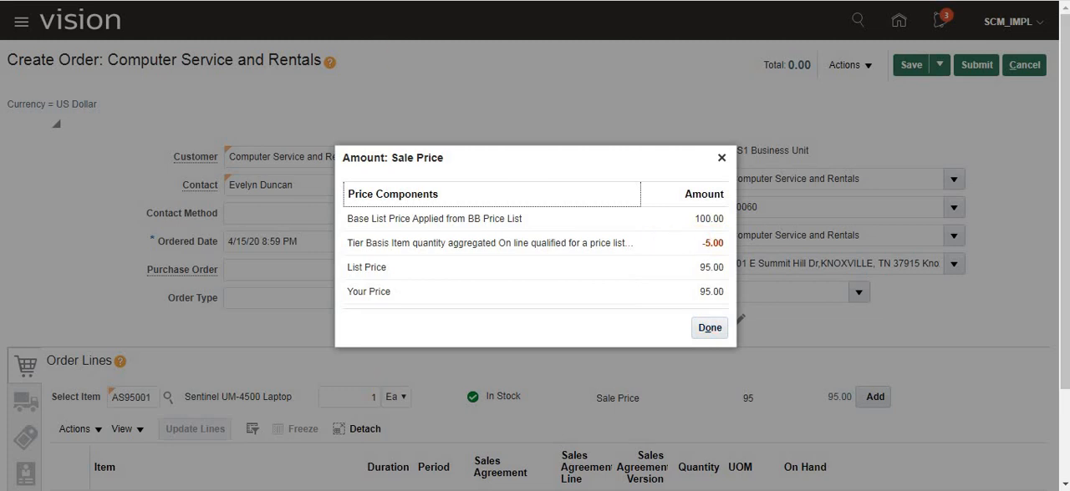
pyautogui.hotkey('alt', 'Tab')
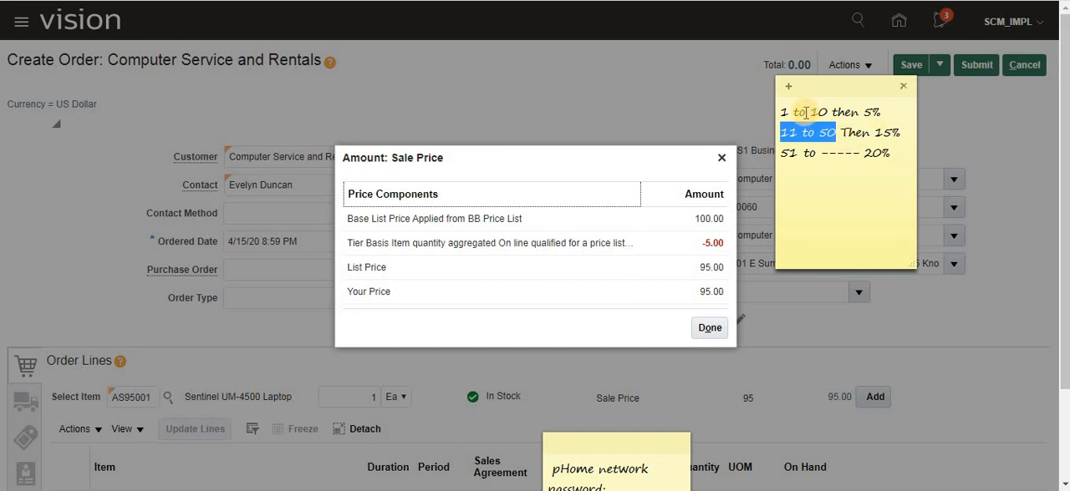
pyautogui.click(700, 329)
pyautogui.click(704, 330)
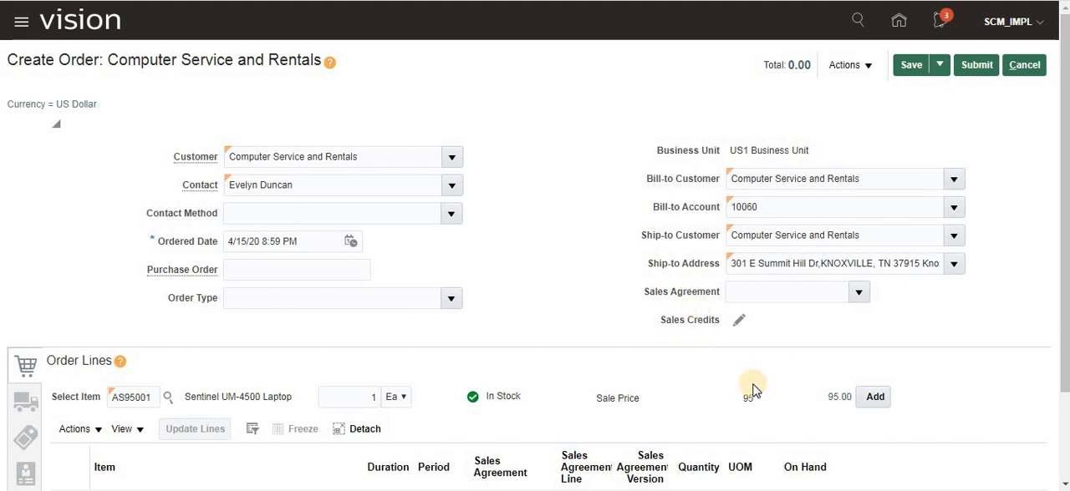
# - Set the AS95001 quantity to 20 and compare its sale price with the 11 to 50 tier in the notes
pyautogui.click(377, 398)
pyautogui.hotkey('alt', 'Tab')
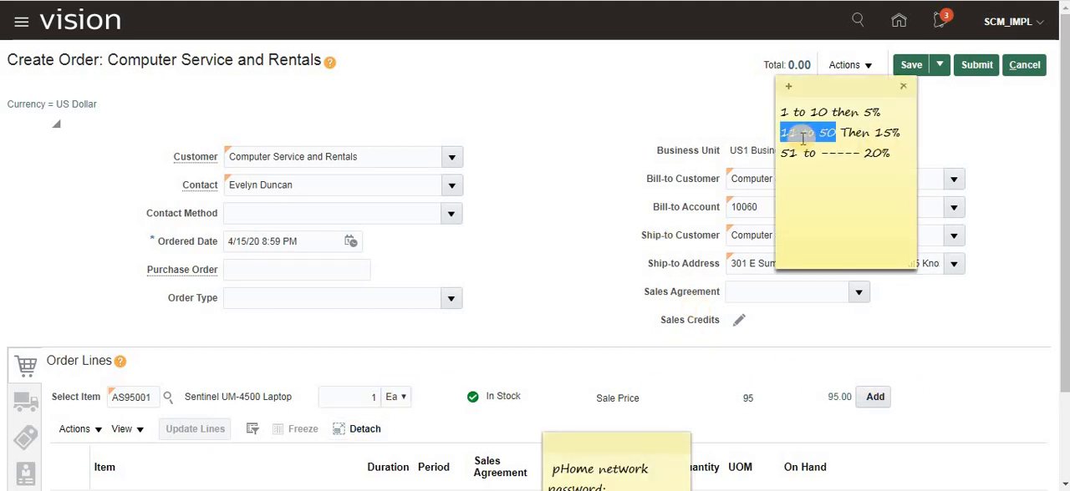
pyautogui.click(561, 243)
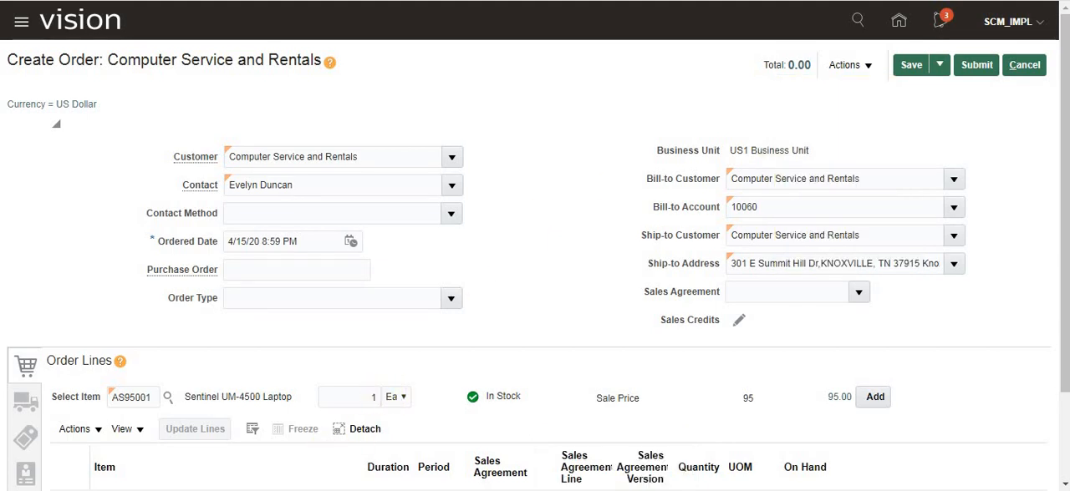
pyautogui.hotkey('alt', 'Tab')
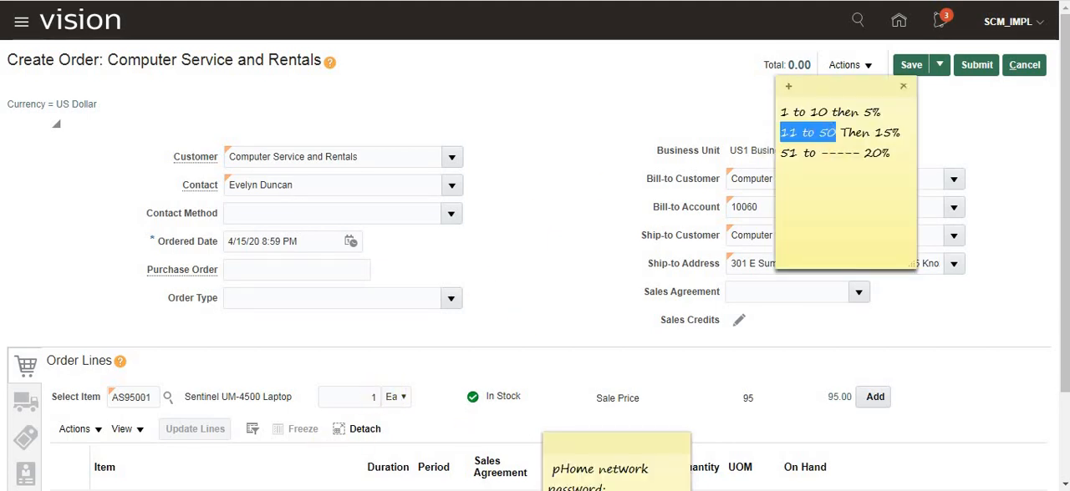
pyautogui.click(375, 398)
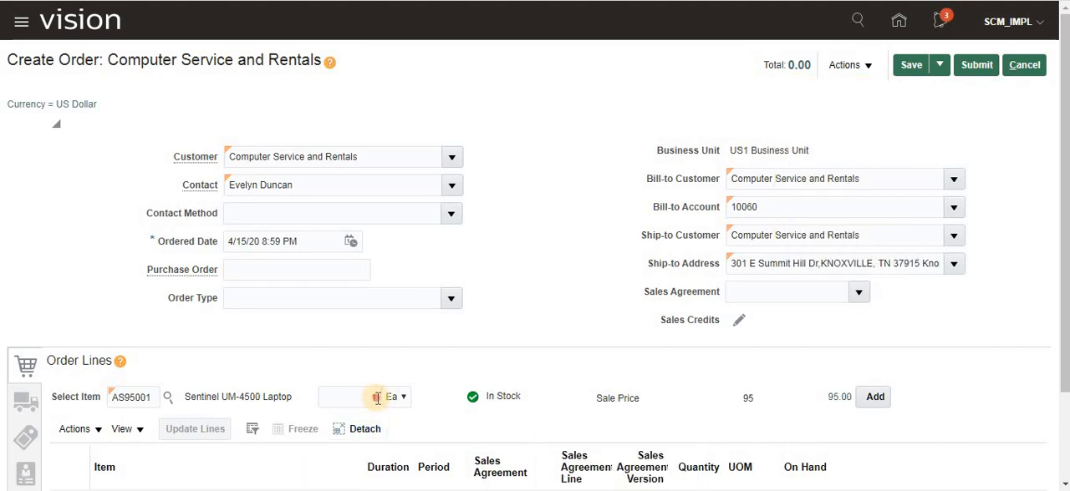
pyautogui.click(374, 398)
pyautogui.write('20')
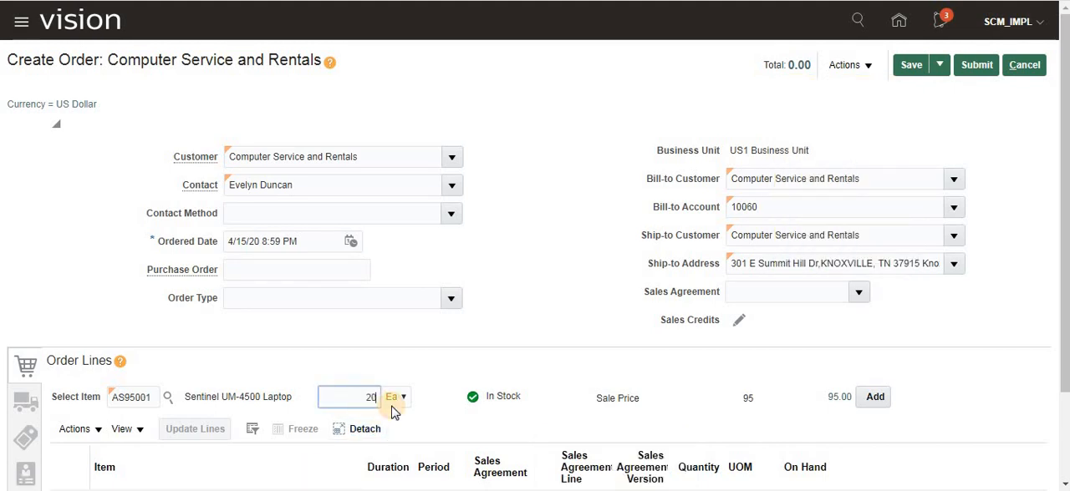
pyautogui.press('Tab')
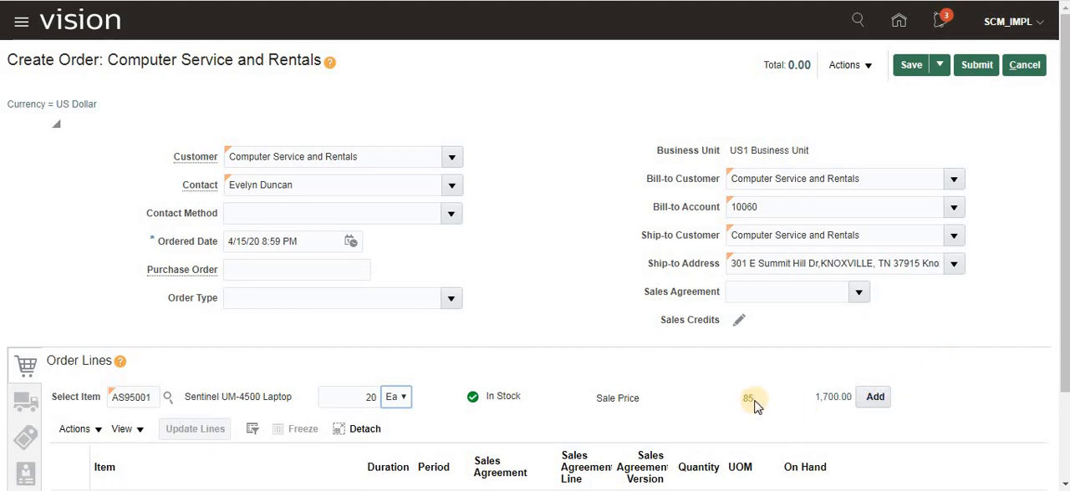
pyautogui.click(746, 406)
pyautogui.hotkey('alt', 'Tab')
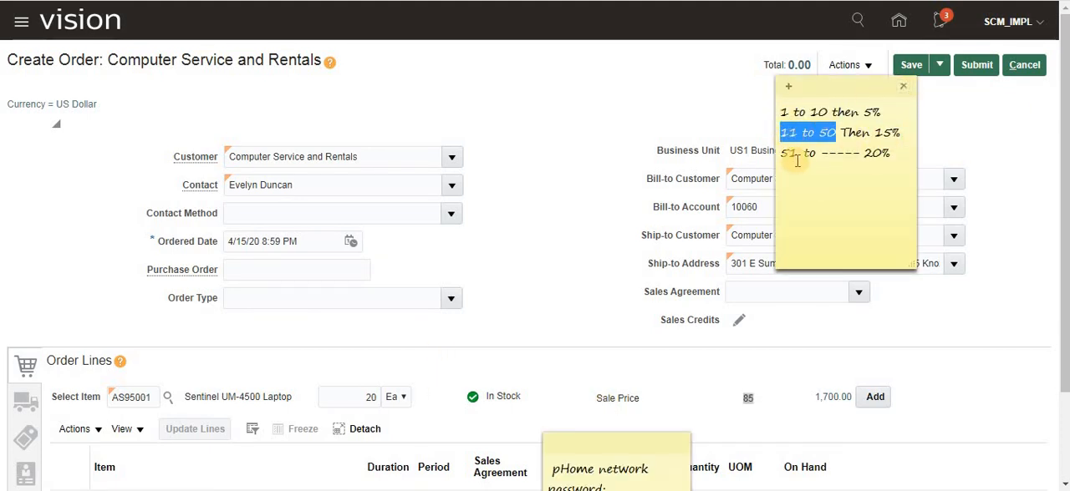
# - Set the AS95001 quantity to 60, review the tier discount in the sale price breakdown, and close it
pyautogui.click(375, 397)
pyautogui.press('BackSpace')
pyautogui.press('BackSpace')
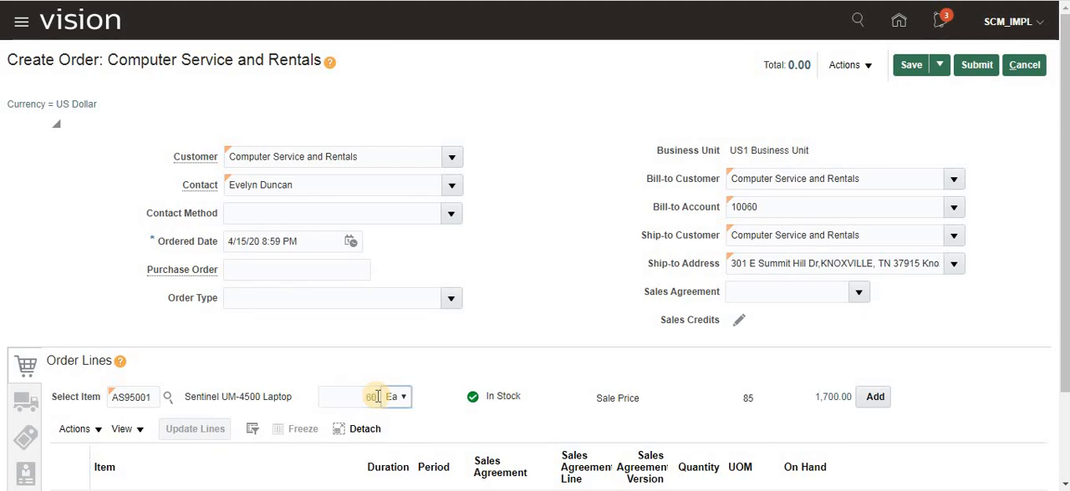
pyautogui.press('Tab')
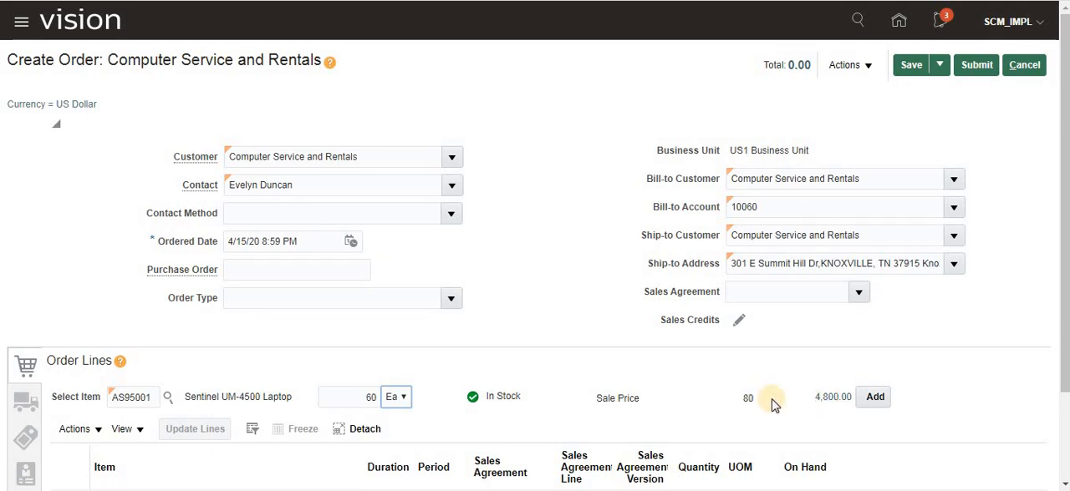
pyautogui.click(824, 399)
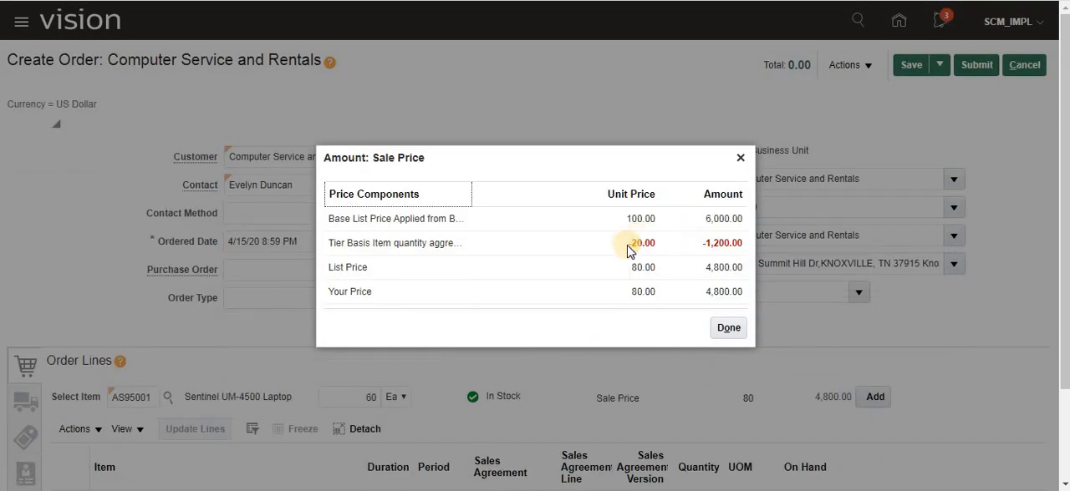
pyautogui.moveTo(629, 249); pyautogui.dragTo(667, 251)
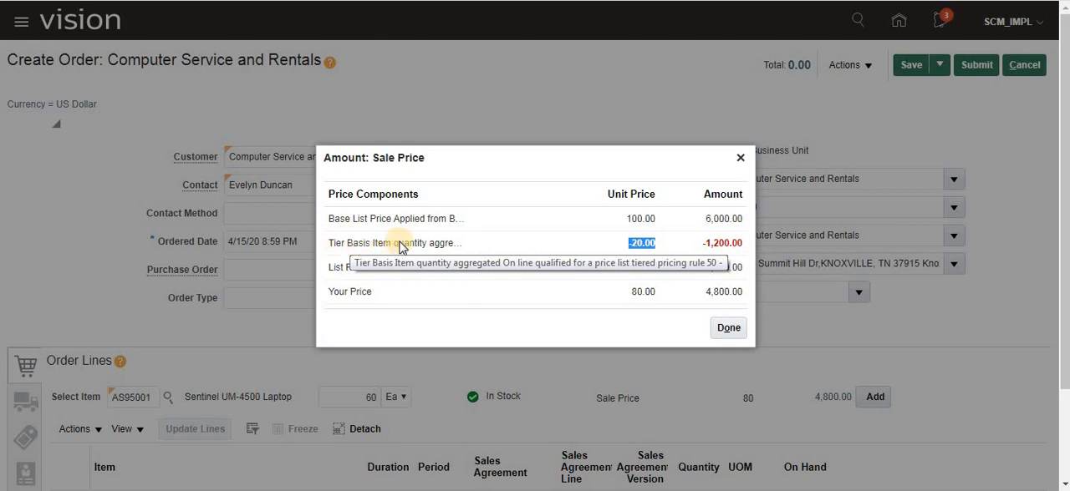
pyautogui.click(729, 328)
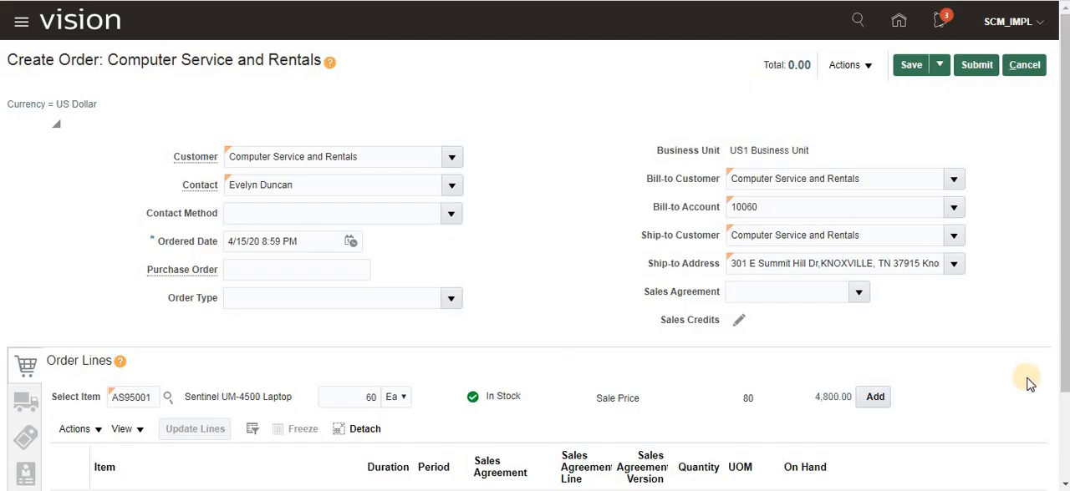
# - Add the AS95001 line with quantity 60 to the order and look back at the price list lines in BB Price List
pyautogui.scroll(-2, 933, 387)
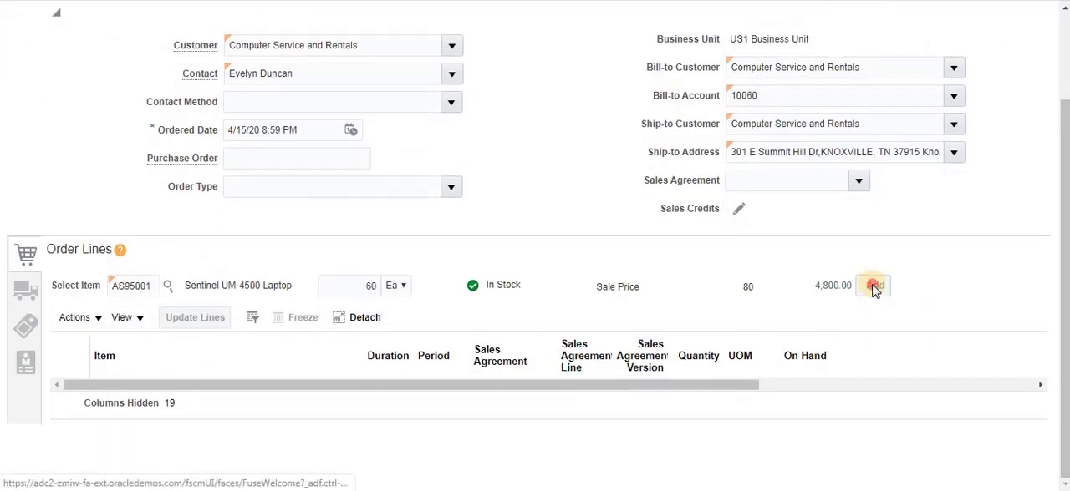
pyautogui.click(874, 284)
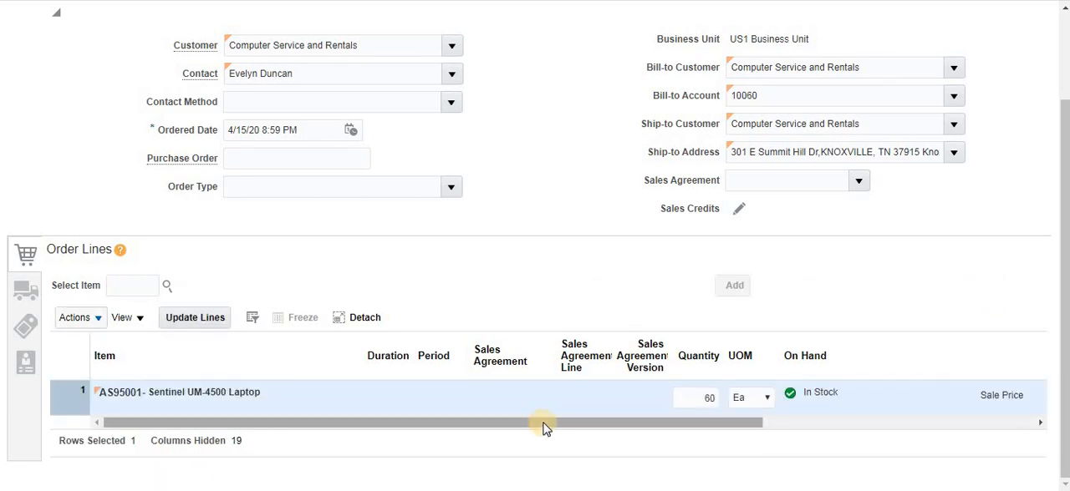
pyautogui.moveTo(544, 424); pyautogui.dragTo(710, 432)
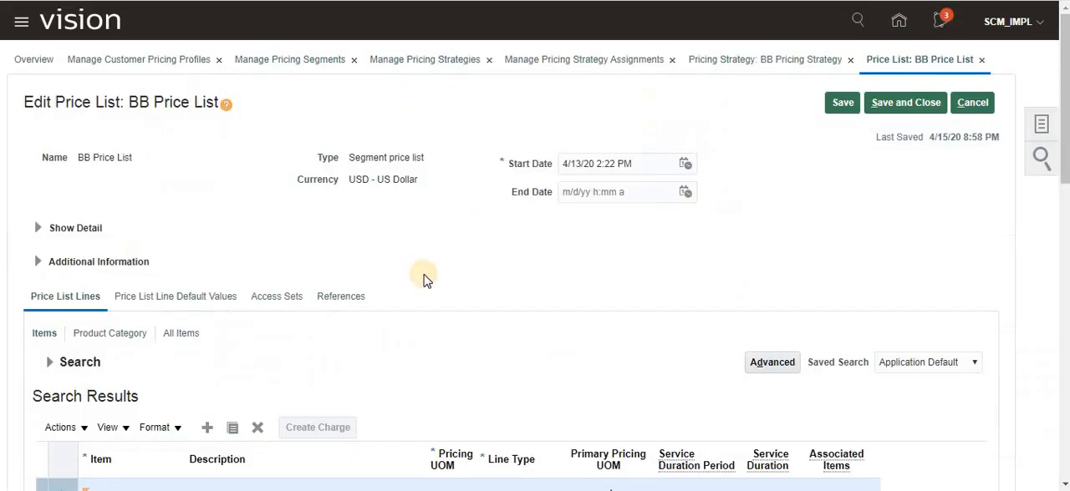
pyautogui.scroll(-4, 243, 343)
pyautogui.scroll(-2, 209, 397)
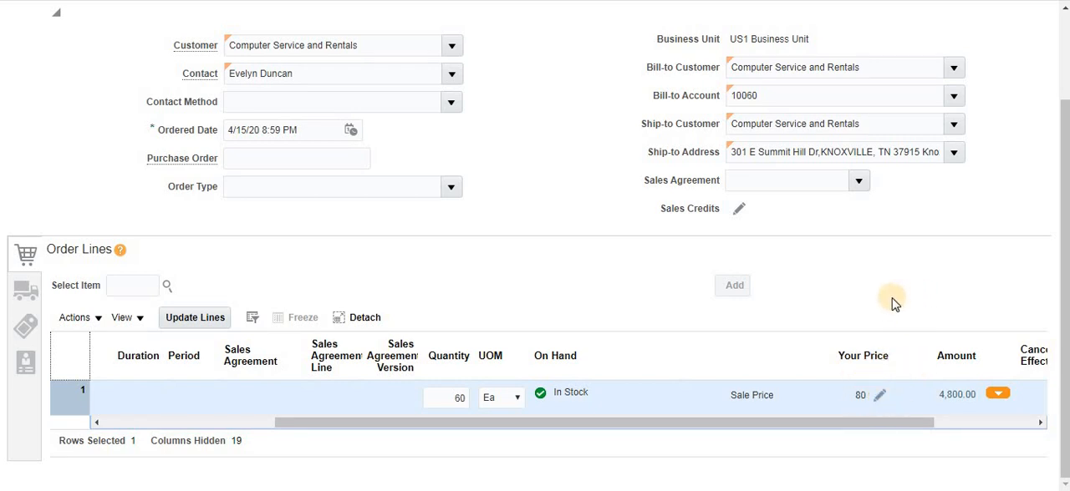
# - Review the manual price adjustment types available for the AS95001 order line and cancel without saving an adjustment
pyautogui.click(879, 395)
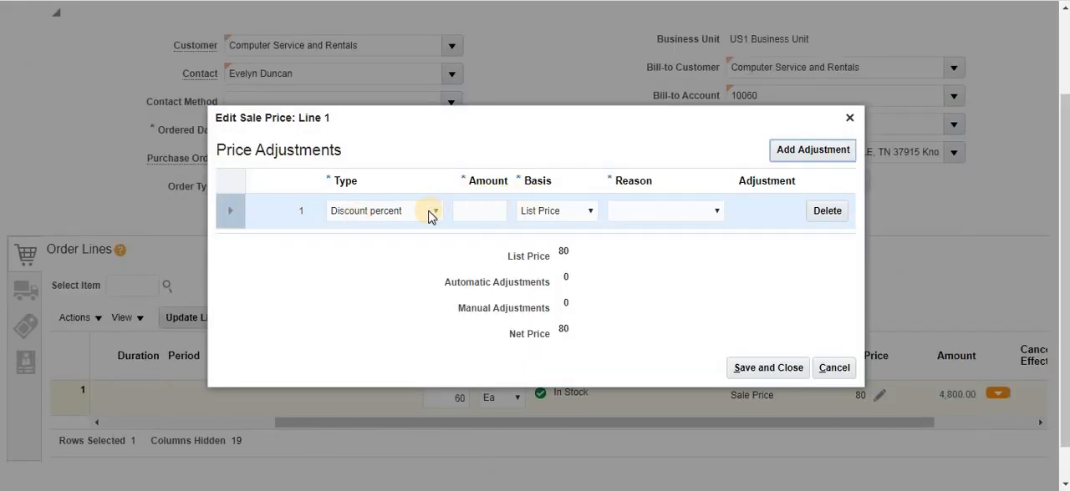
pyautogui.click(428, 214)
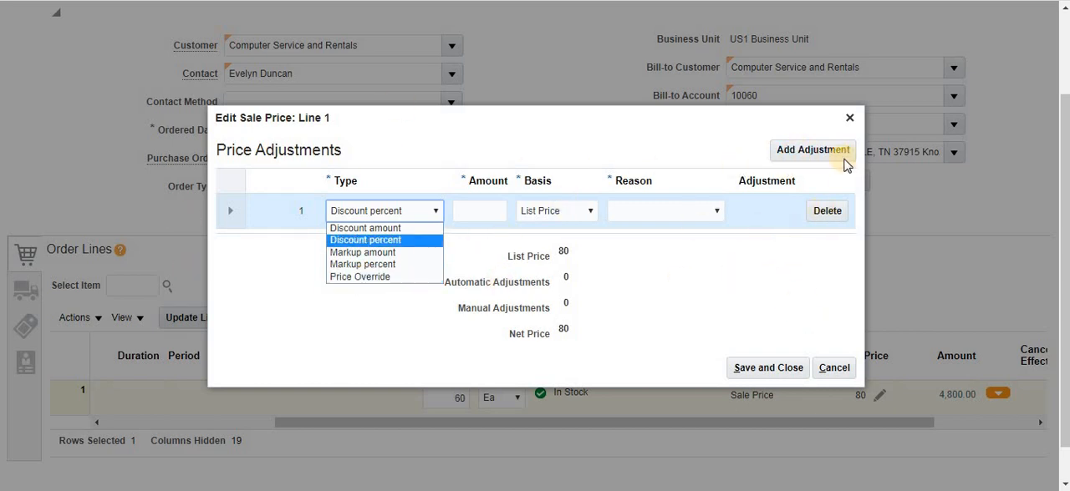
pyautogui.click(833, 158)
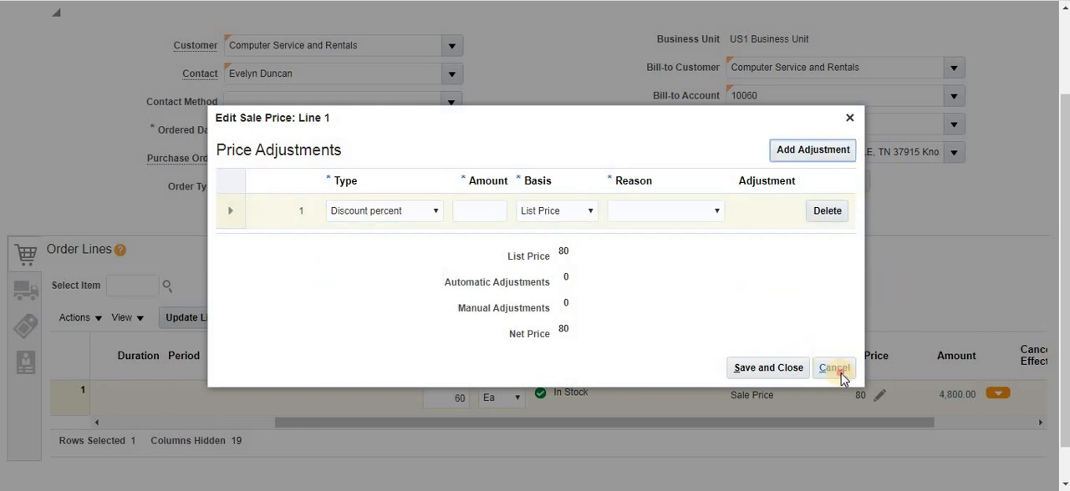
pyautogui.click(834, 368)
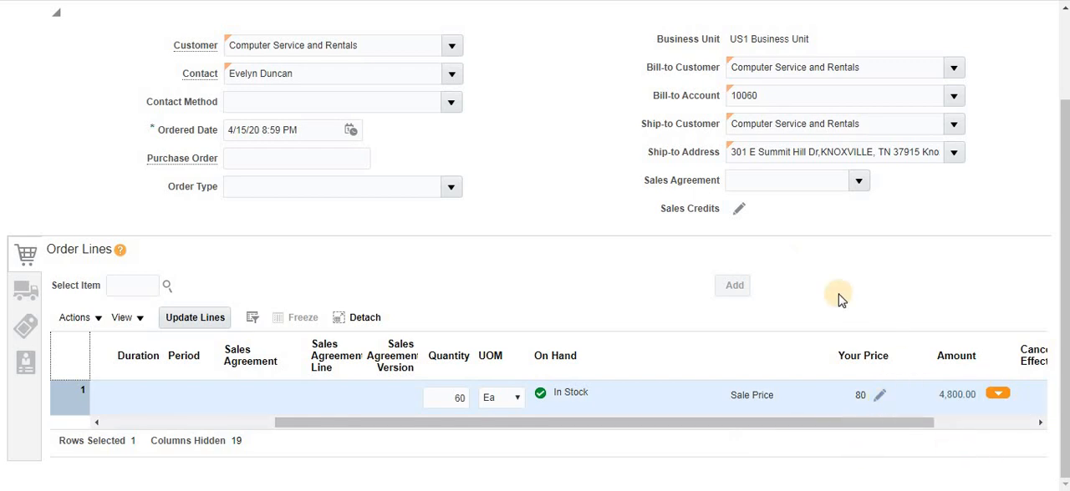
pyautogui.scroll(1, 840, 312)
pyautogui.scroll(1, 840, 313)
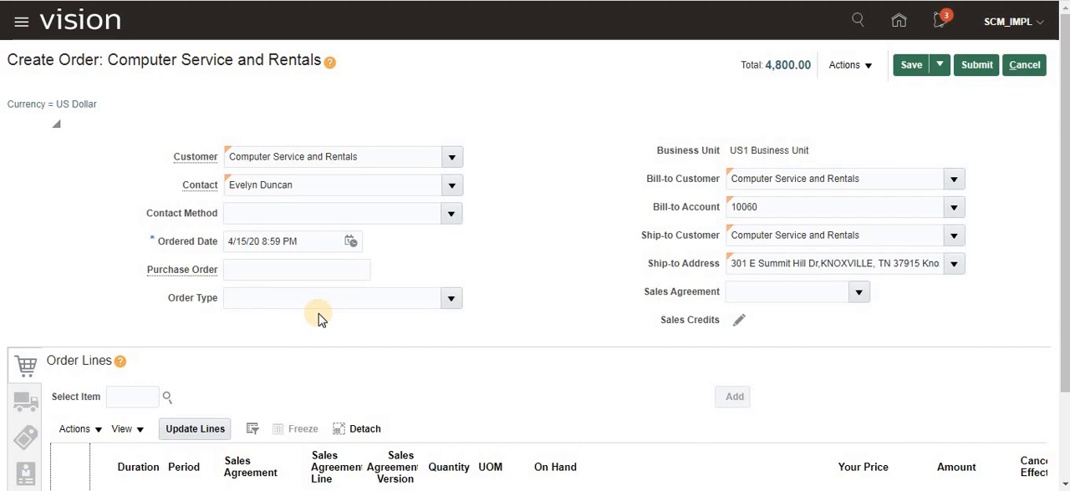
pyautogui.click(869, 66)
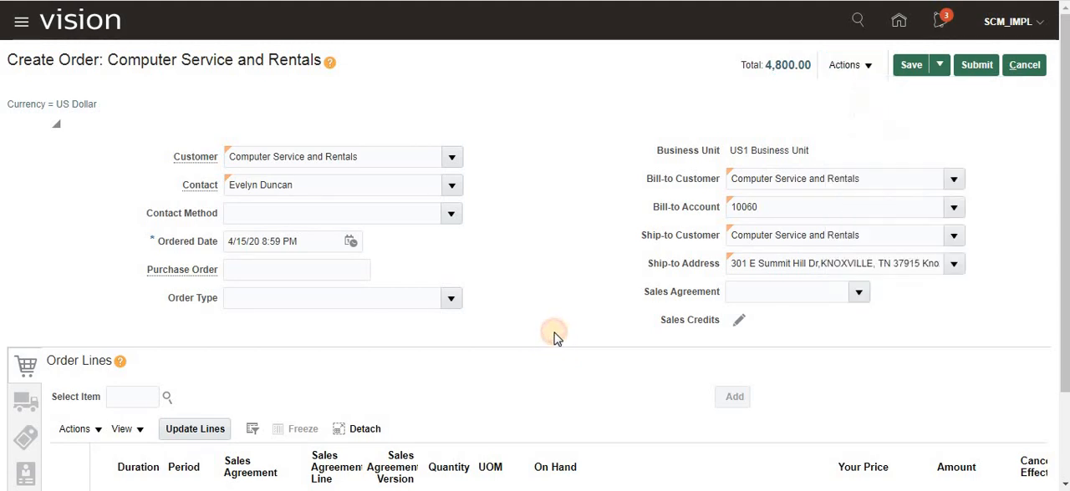
# - Set the order's supply warehouse to 001 - Seattle in the shipment details
pyautogui.scroll(-2, 660, 404)
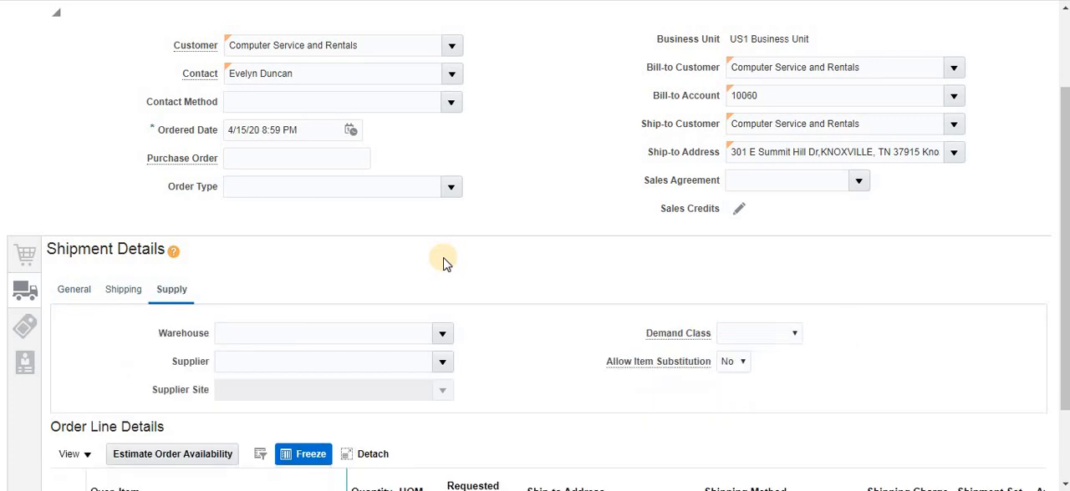
pyautogui.click(247, 330)
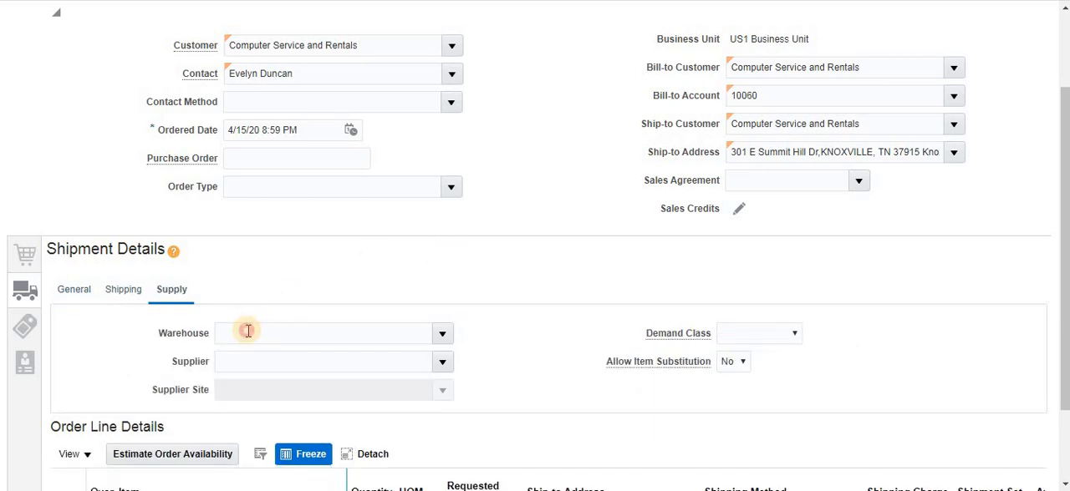
pyautogui.write('001')
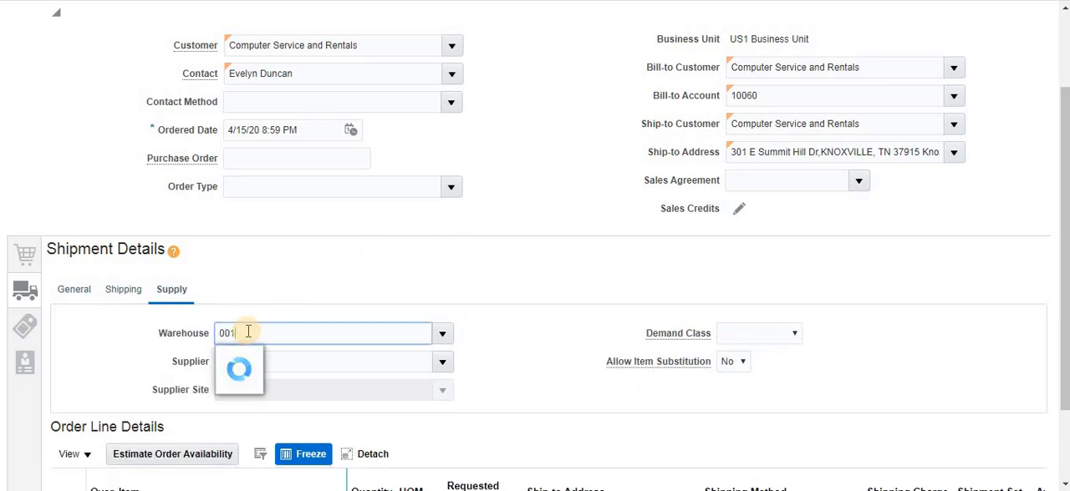
pyautogui.press('Tab')
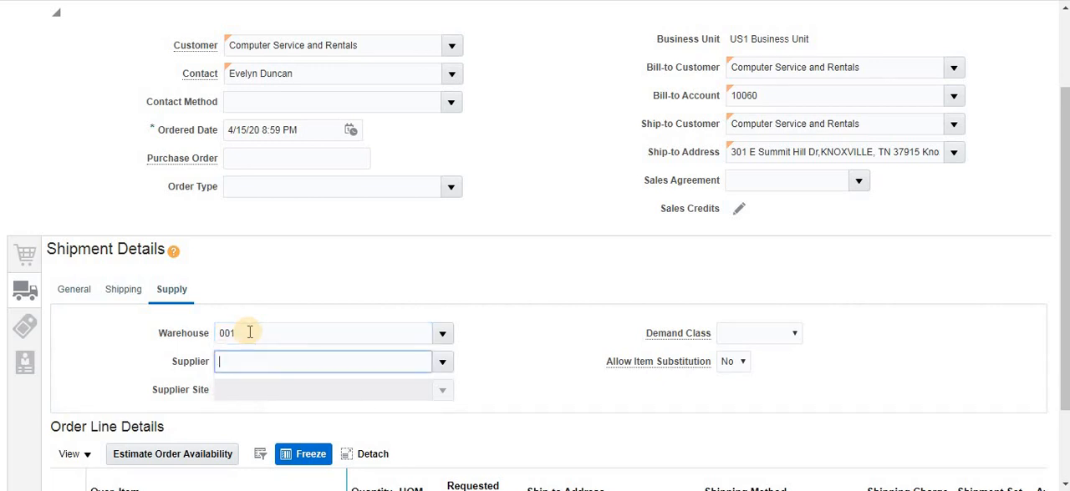
pyautogui.scroll(2, 598, 421)
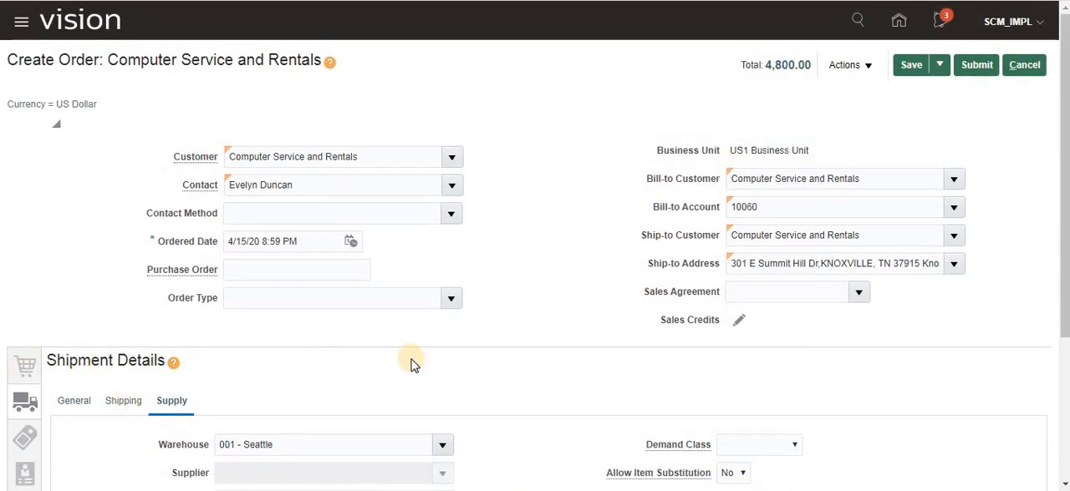
# - Return to the order lines and examine the order's total breakdown against the AS95001 line amount
pyautogui.scroll(-2, 577, 389)
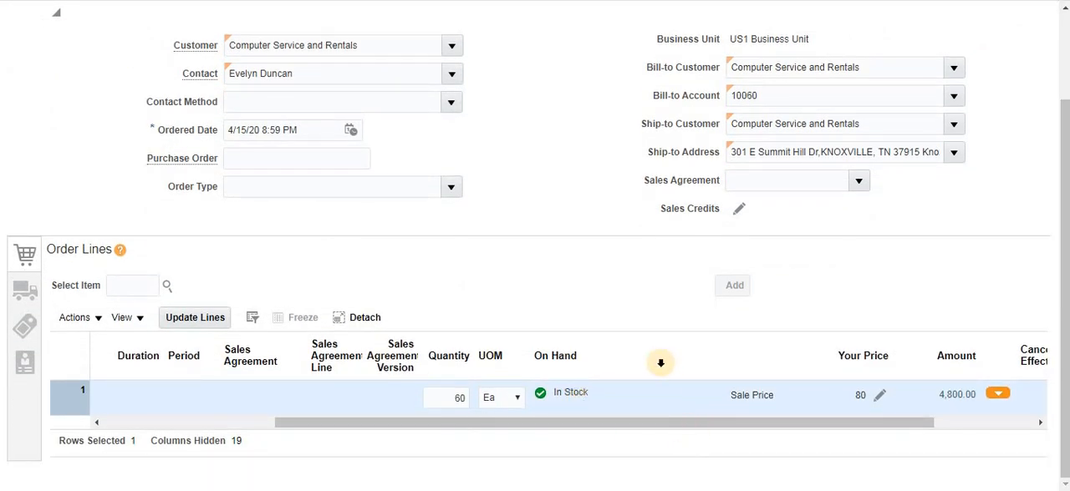
pyautogui.scroll(2, 661, 368)
pyautogui.scroll(1, 779, 155)
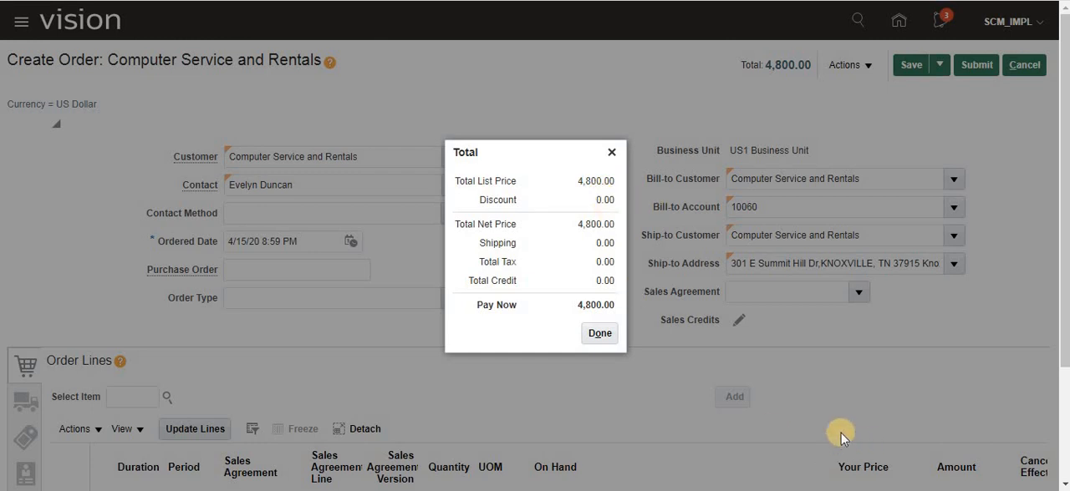
pyautogui.scroll(-1, 832, 429)
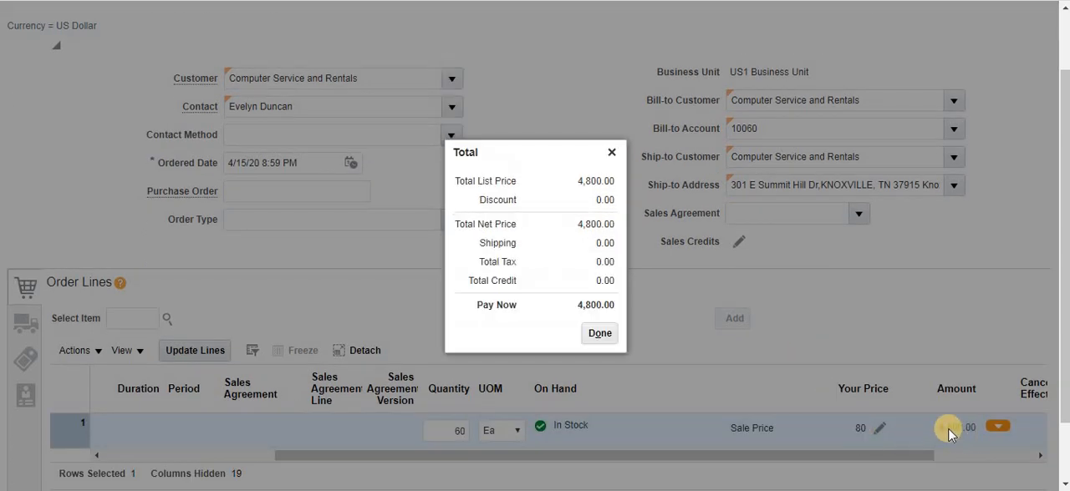
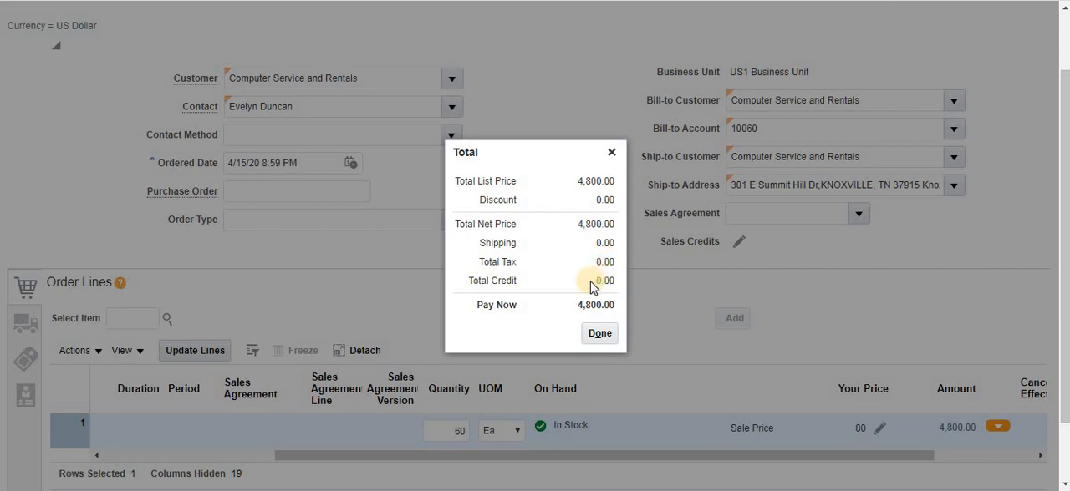
# - Close the order total breakdown and examine the price components behind the AS95001 line's amount, from base list price to your price
pyautogui.moveTo(625, 281); pyautogui.dragTo(599, 282)
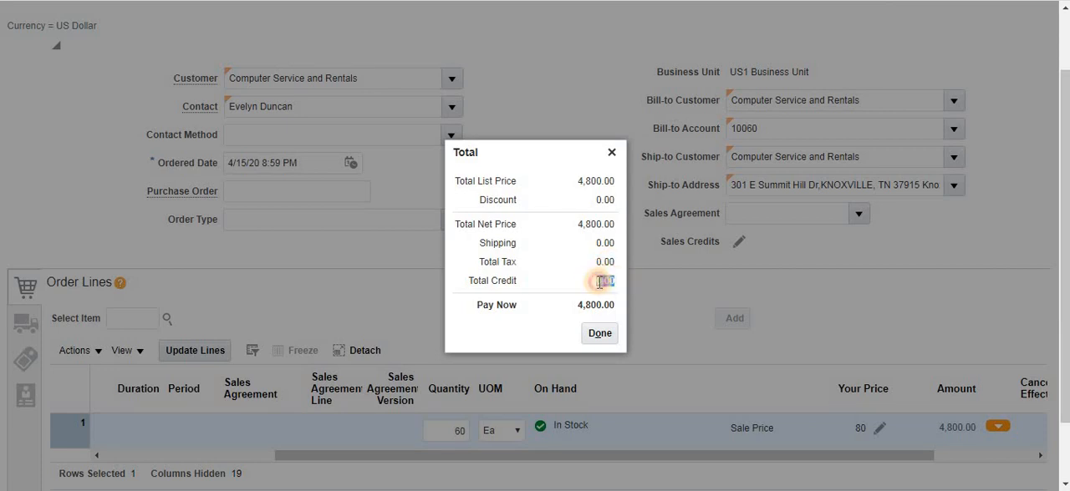
pyautogui.click(600, 333)
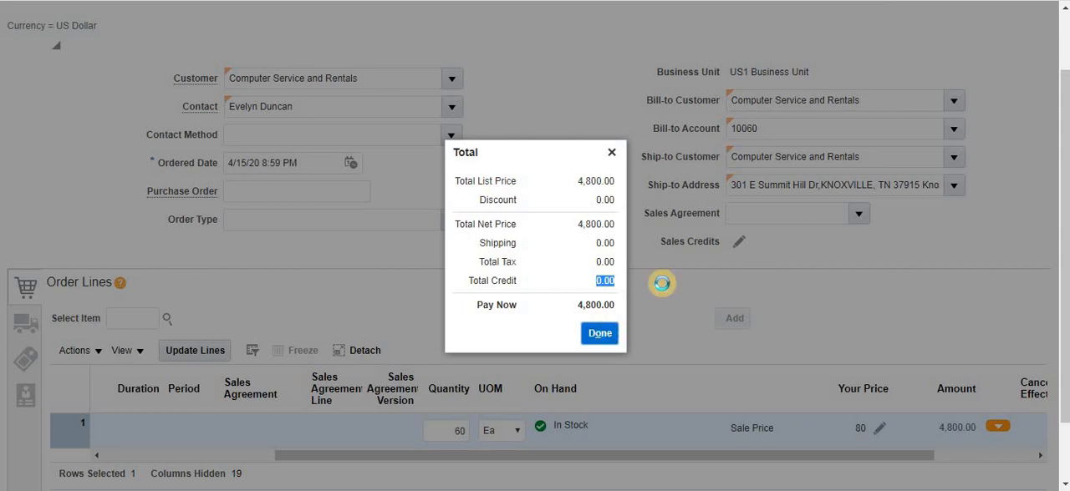
pyautogui.scroll(-2, 951, 420)
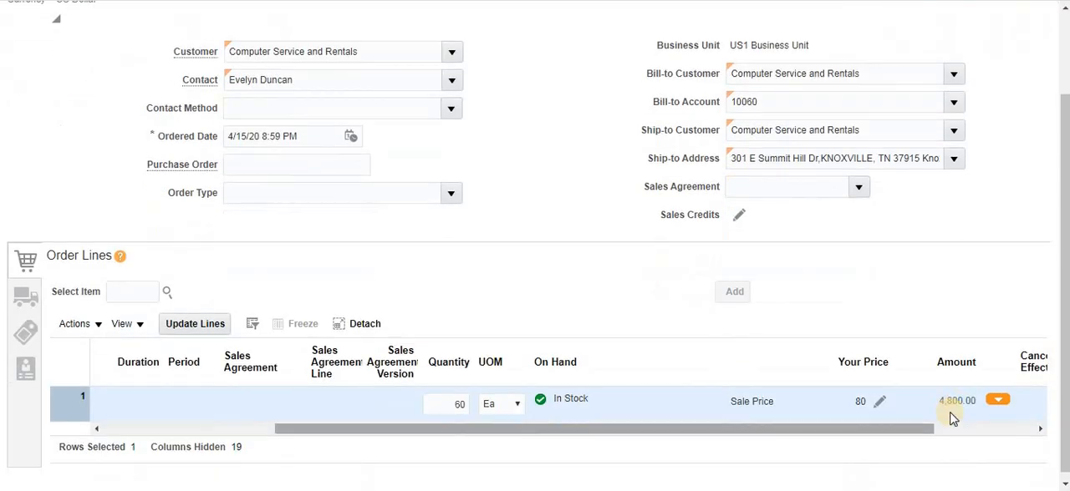
pyautogui.click(955, 398)
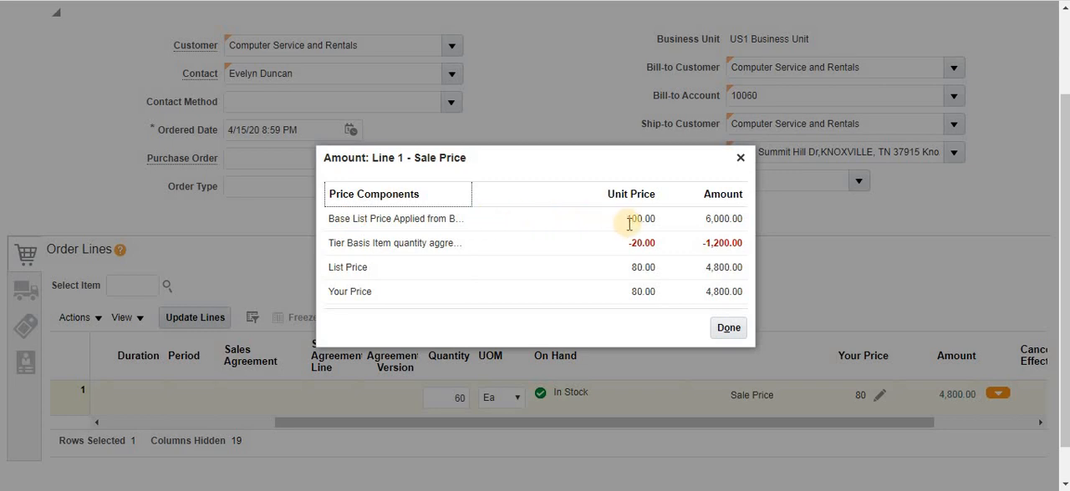
pyautogui.moveTo(627, 220); pyautogui.dragTo(681, 225)
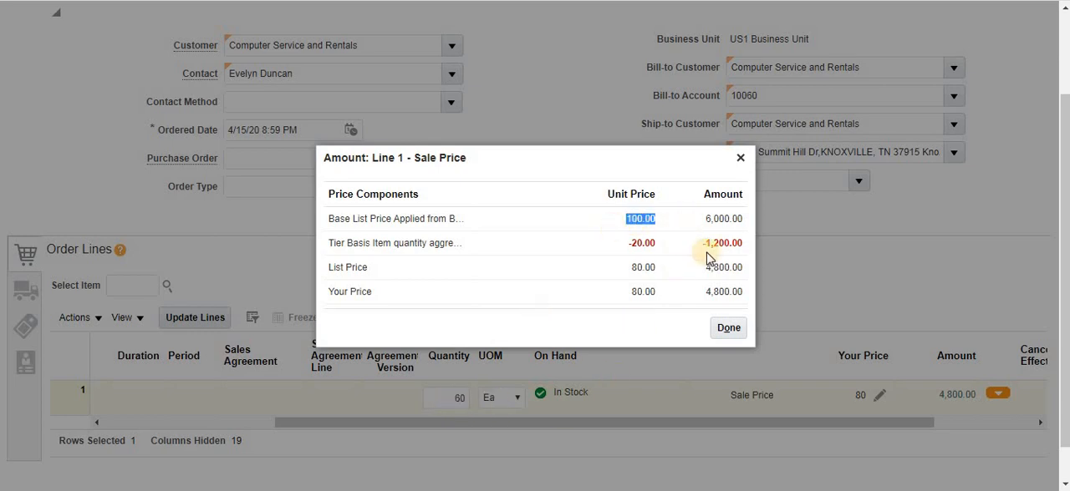
pyautogui.moveTo(702, 219); pyautogui.dragTo(742, 219)
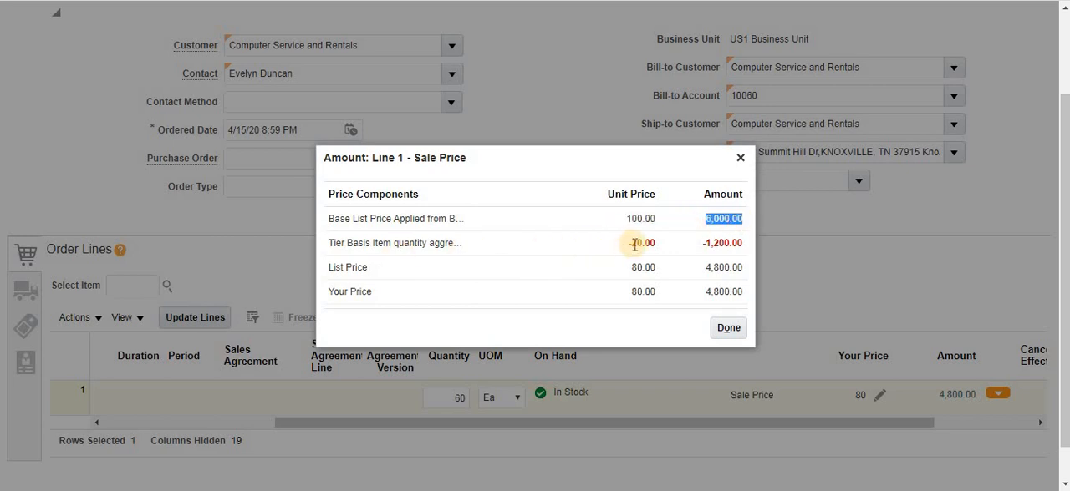
pyautogui.moveTo(628, 244); pyautogui.dragTo(751, 241)
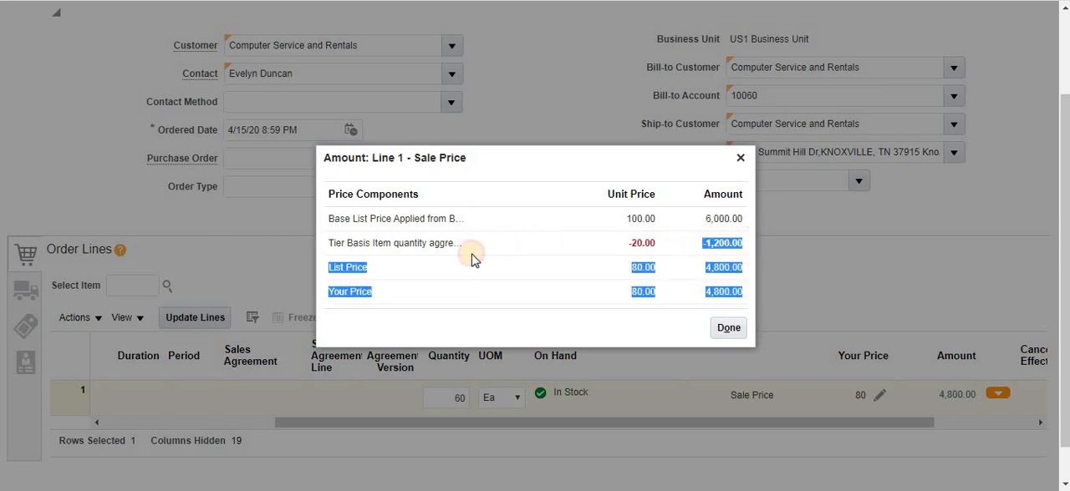
pyautogui.click(437, 270)
pyautogui.moveTo(628, 269); pyautogui.dragTo(746, 274)
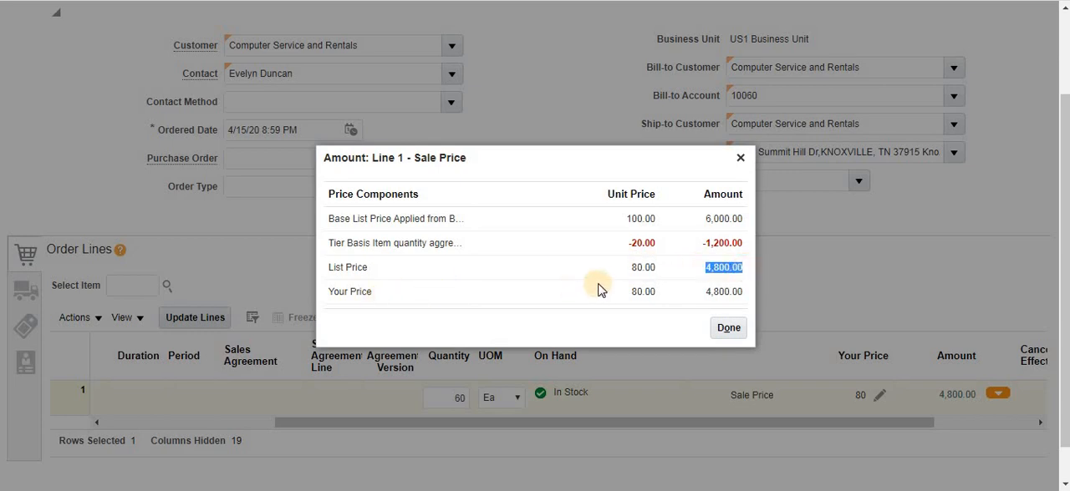
pyautogui.moveTo(627, 291); pyautogui.dragTo(748, 301)
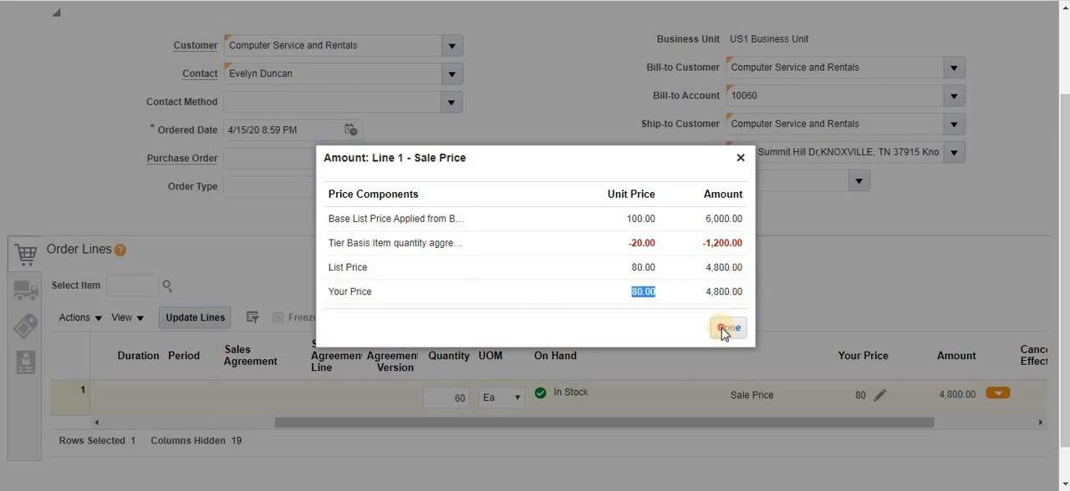
pyautogui.click(728, 328)
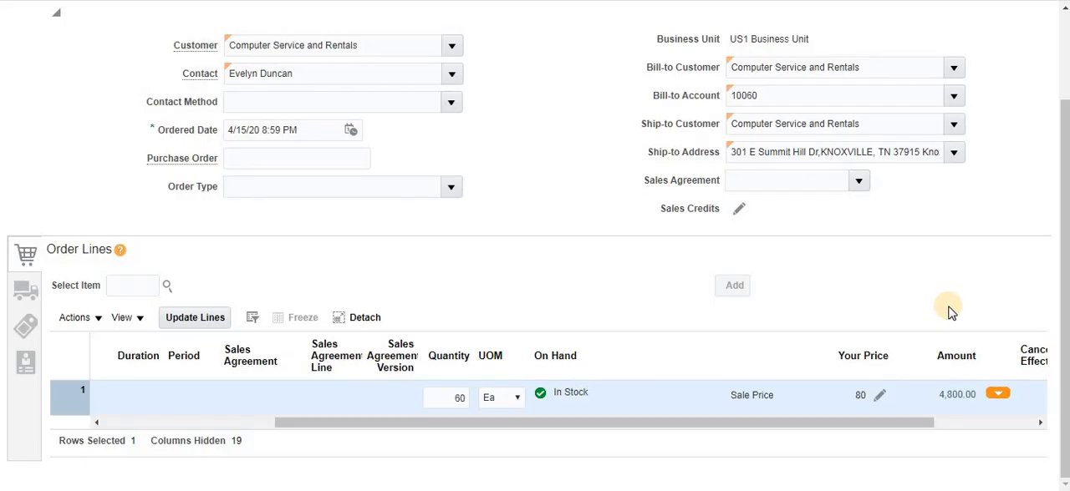
# - Submit the sales order to fulfillment and acknowledge the confirmation
pyautogui.scroll(3, 949, 311)
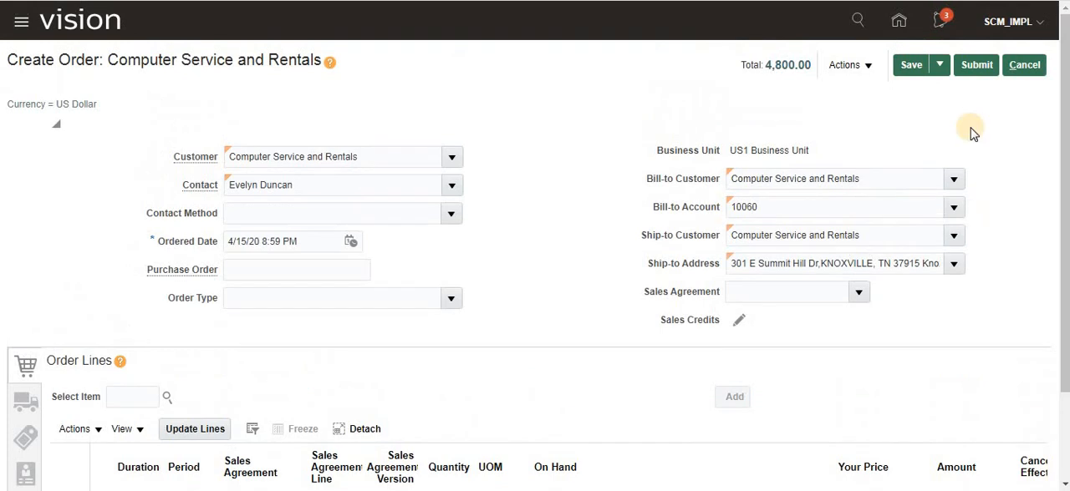
pyautogui.click(974, 67)
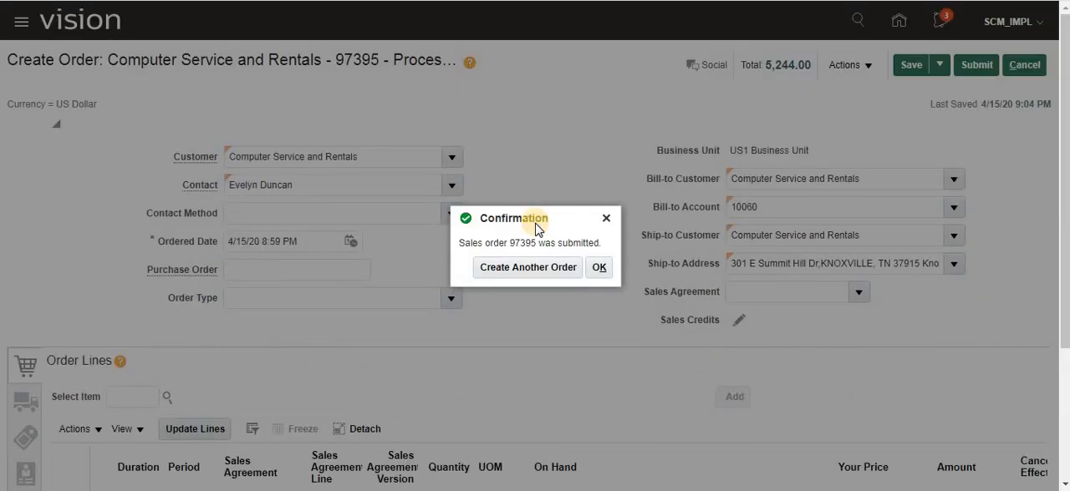
pyautogui.click(598, 267)
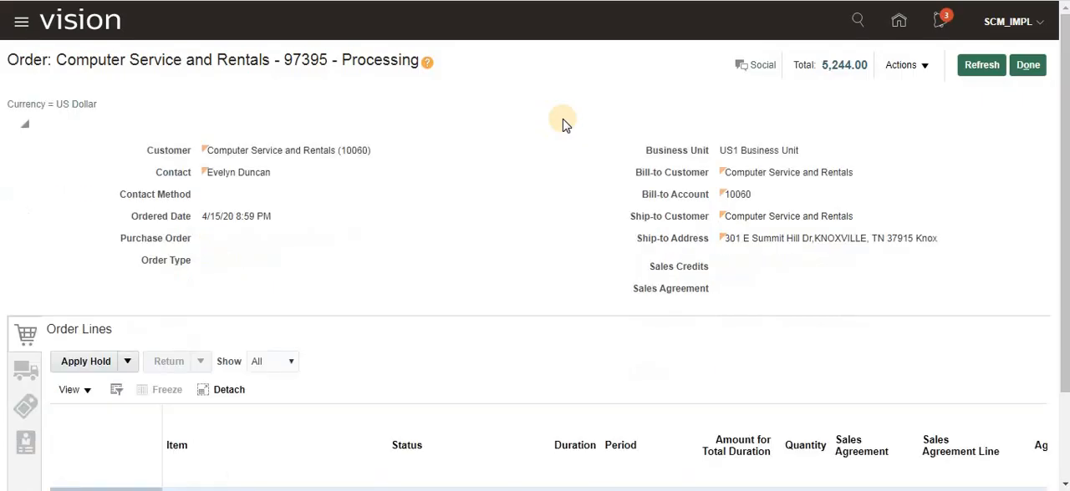
# - Refresh the submitted order, view its AS95001 line, and review the tax in the order's total breakdown
pyautogui.click(982, 69)
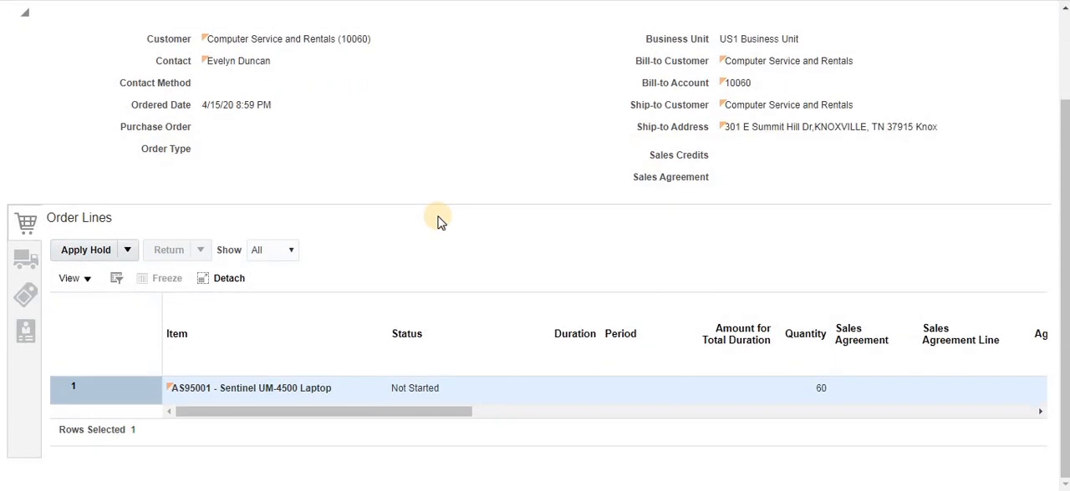
pyautogui.click(981, 71)
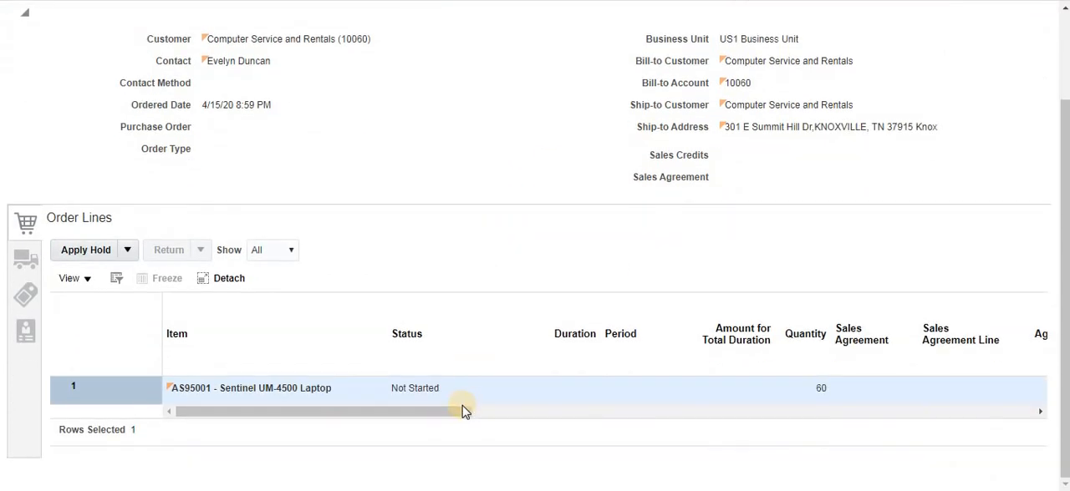
pyautogui.moveTo(458, 409); pyautogui.dragTo(336, 443)
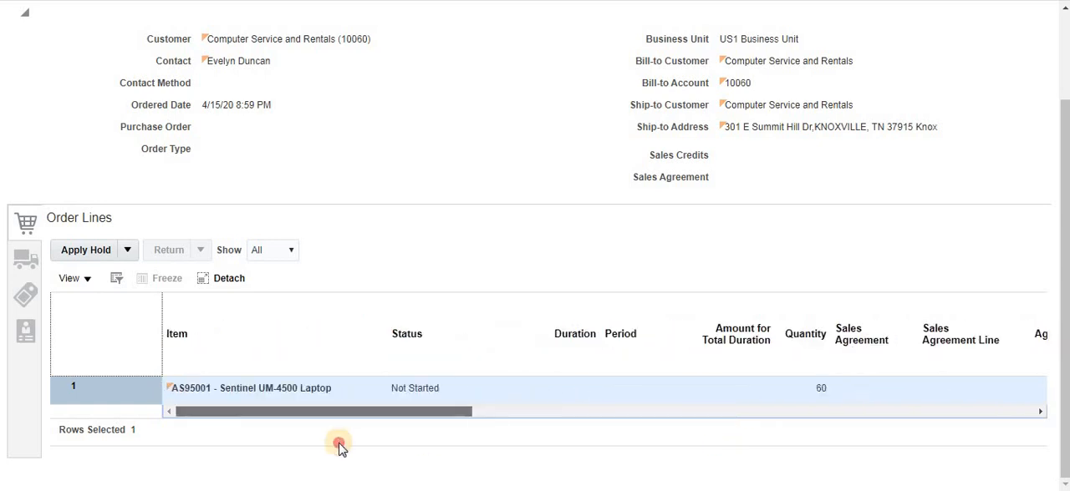
pyautogui.scroll(2, 597, 329)
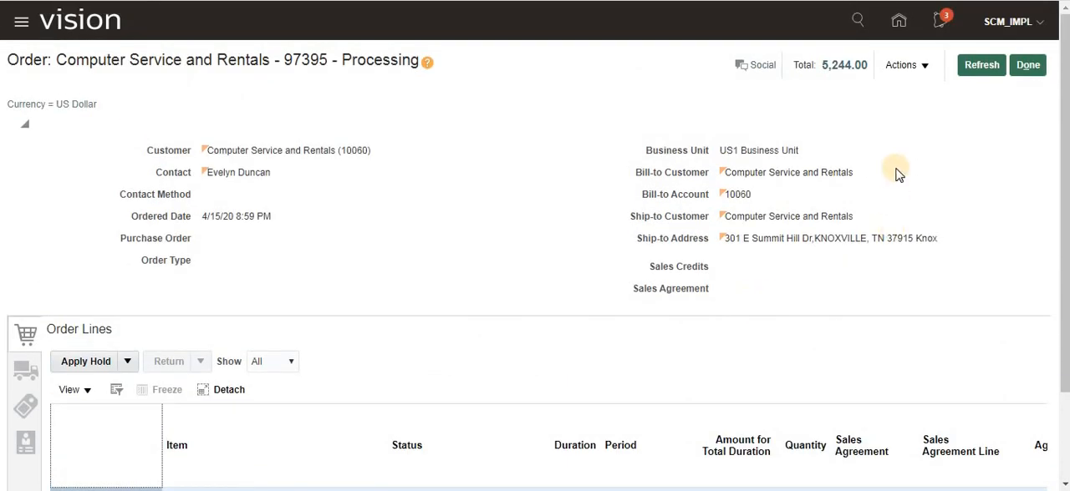
pyautogui.click(841, 69)
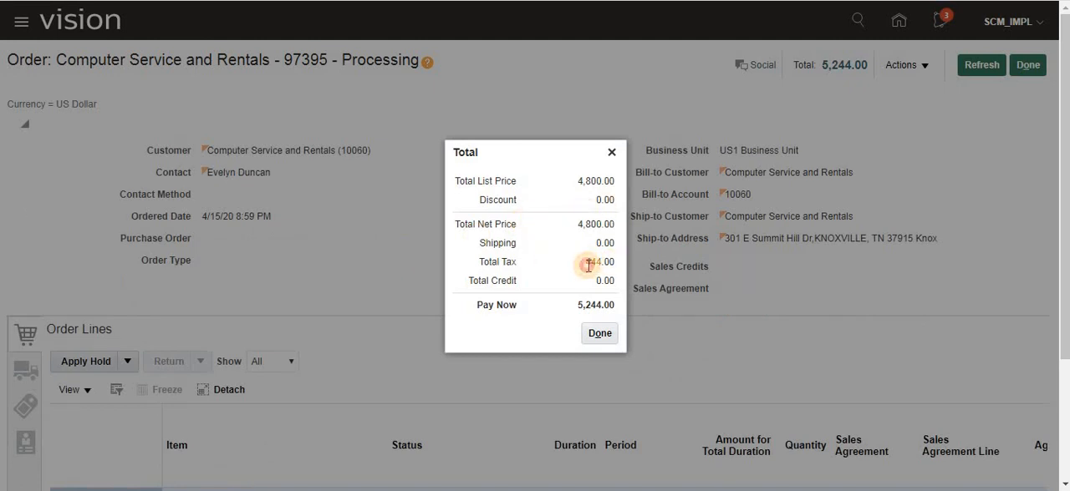
pyautogui.click(599, 334)
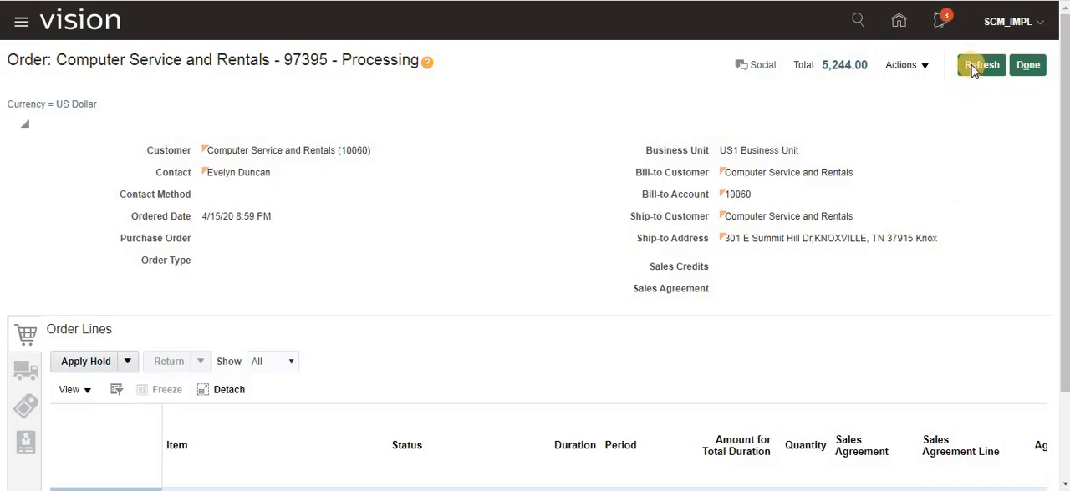
# - Refresh the order repeatedly and check whether the AS95001 line's status has moved on from Not Started
pyautogui.click(972, 71)
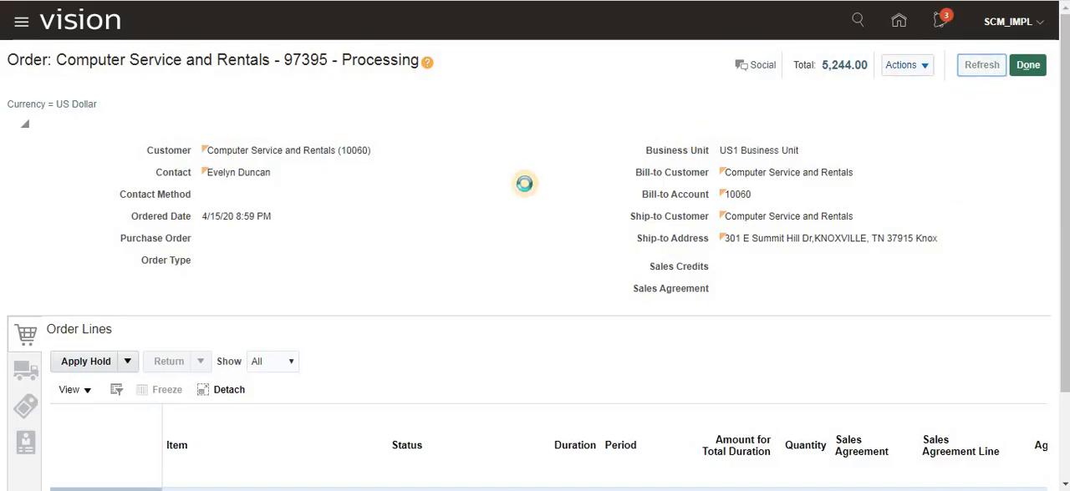
pyautogui.scroll(-2, 524, 185)
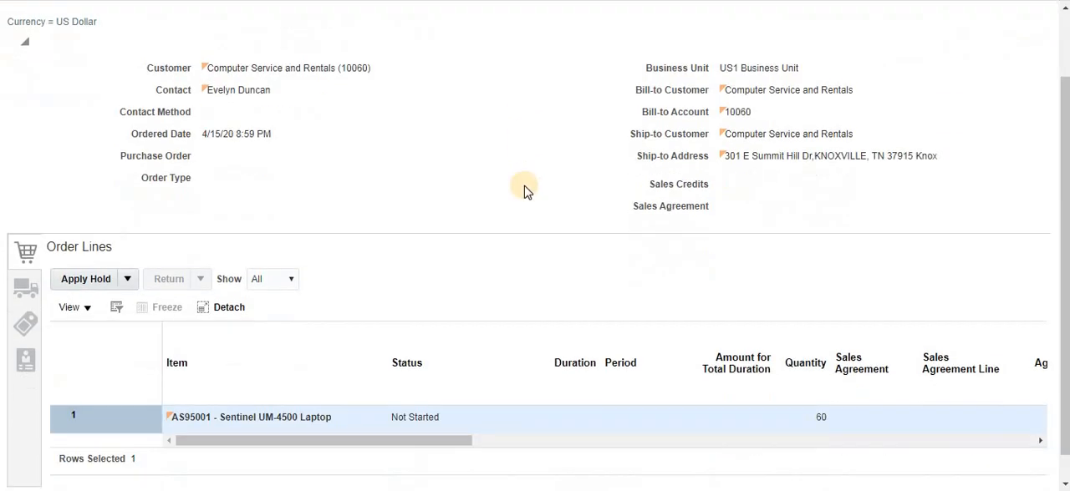
pyautogui.scroll(2, 568, 181)
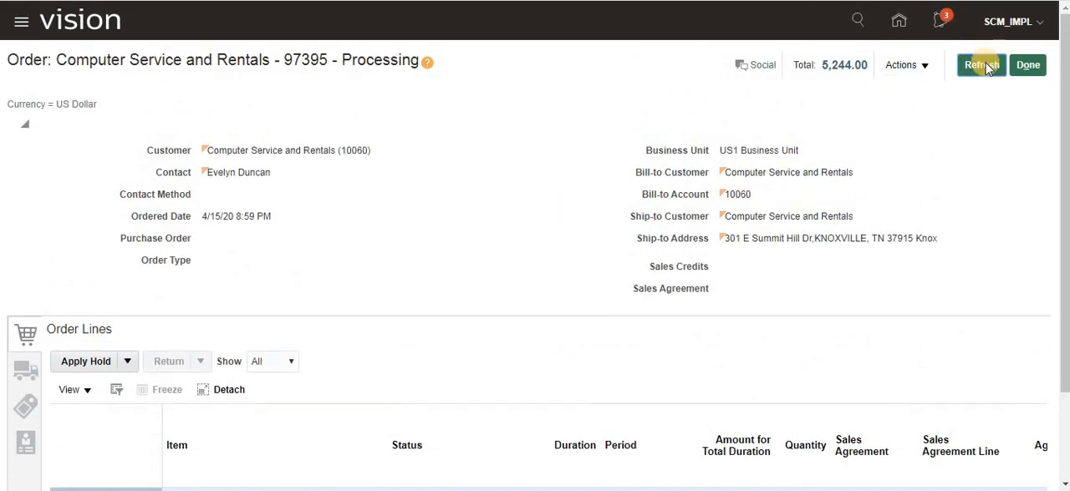
pyautogui.click(971, 69)
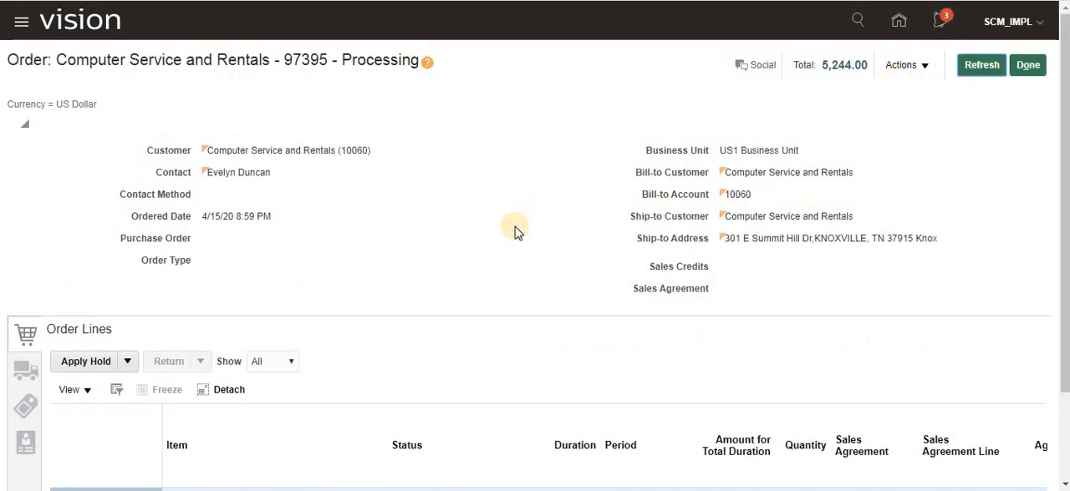
pyautogui.scroll(-3, 515, 232)
pyautogui.scroll(3, 796, 194)
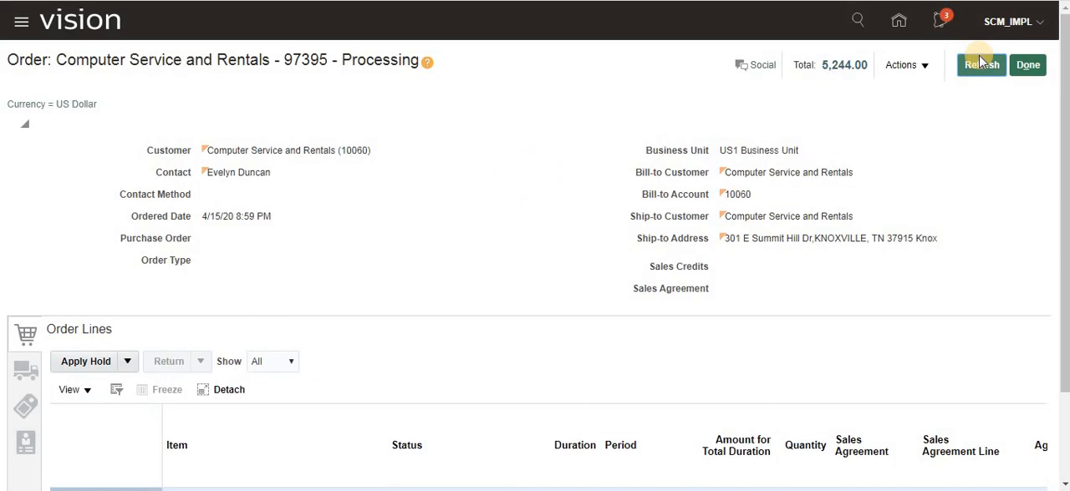
pyautogui.click(974, 65)
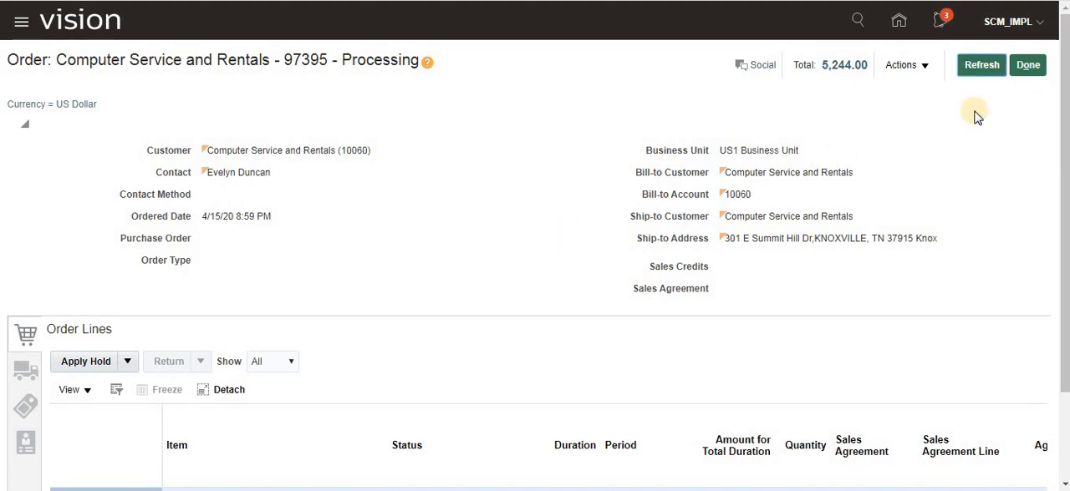
pyautogui.click(972, 67)
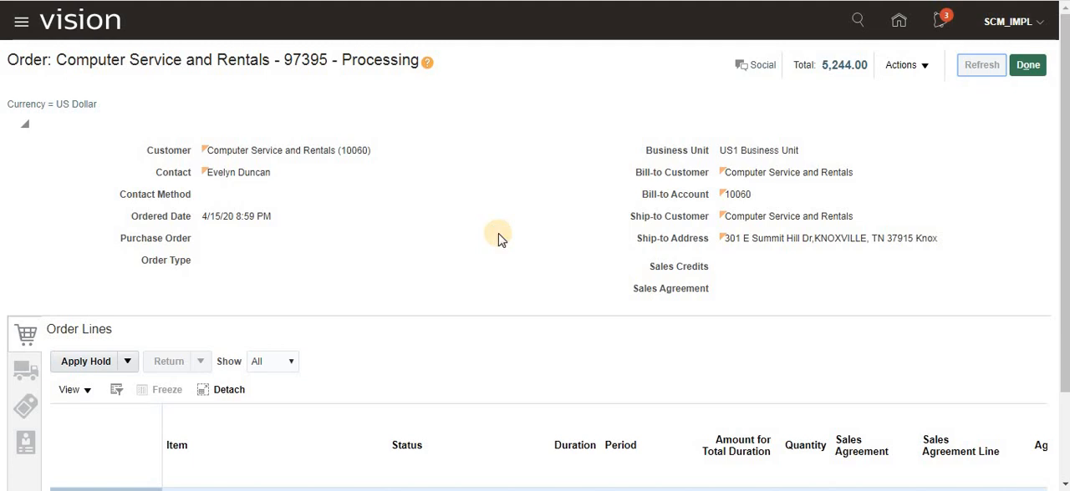
pyautogui.scroll(-2, 498, 233)
pyautogui.scroll(2, 802, 244)
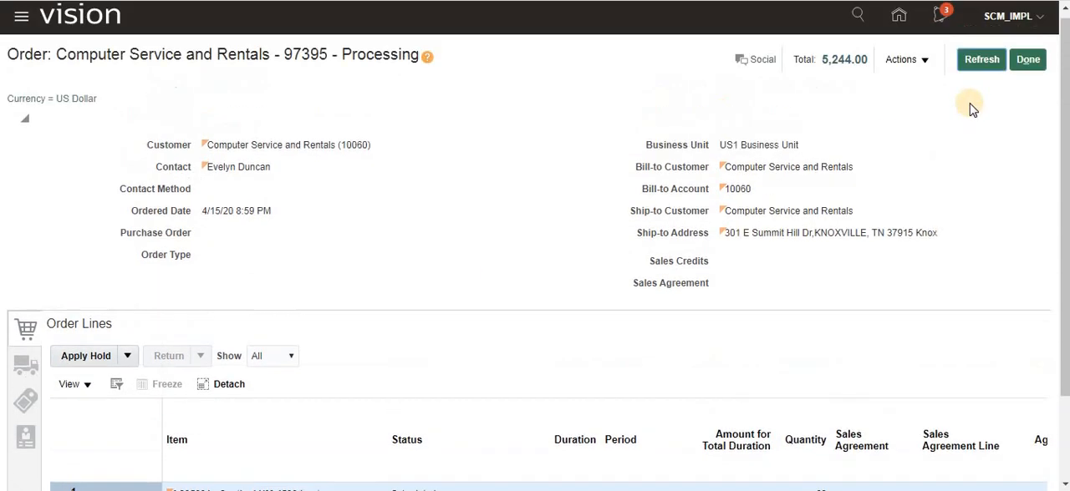
pyautogui.click(970, 65)
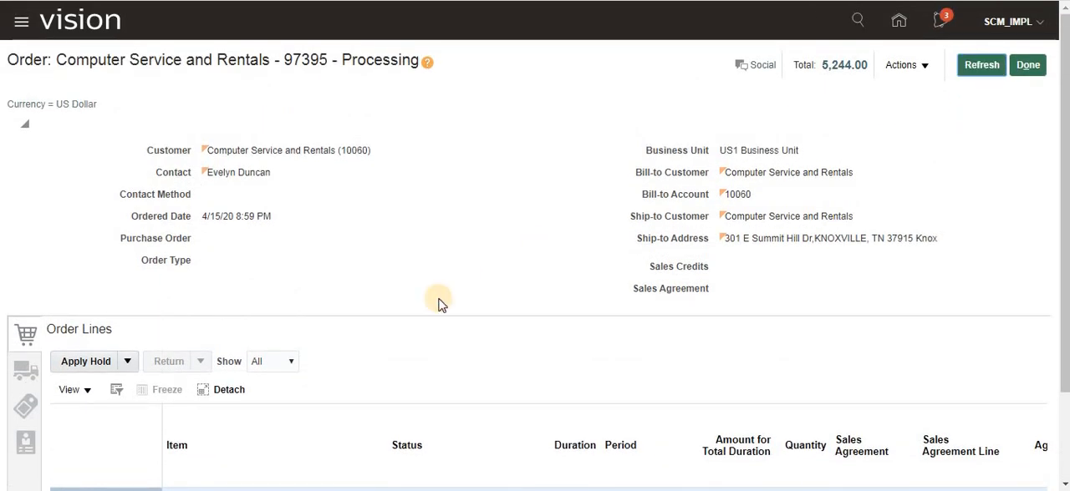
pyautogui.scroll(-2, 438, 299)
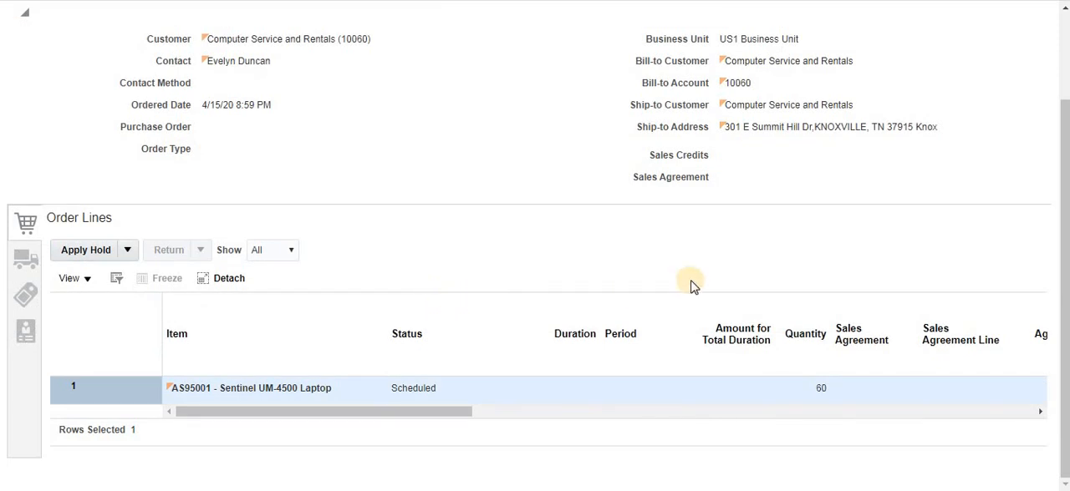
# - Keep refreshing the order to check whether the AS95001 line progresses beyond the Scheduled status
pyautogui.scroll(2, 688, 286)
pyautogui.click(969, 32)
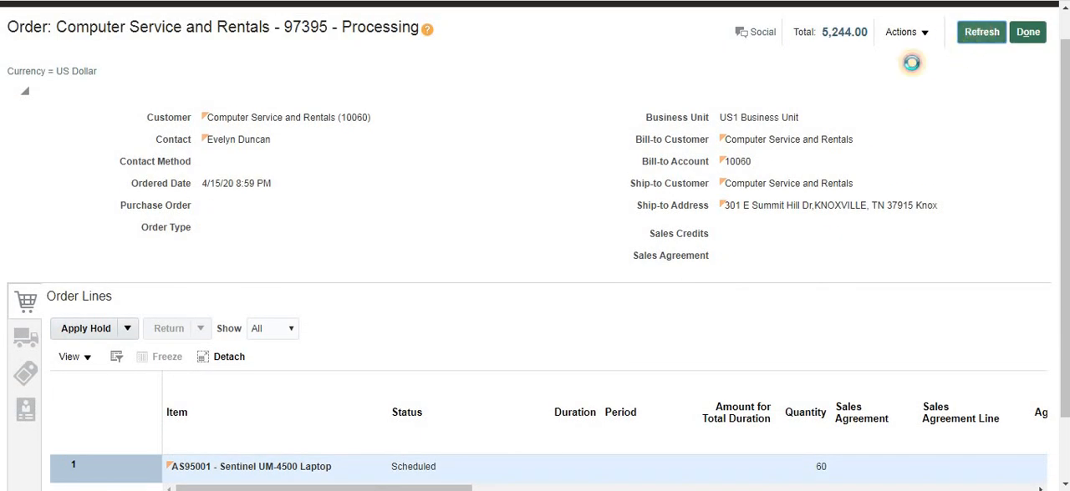
pyautogui.click(974, 31)
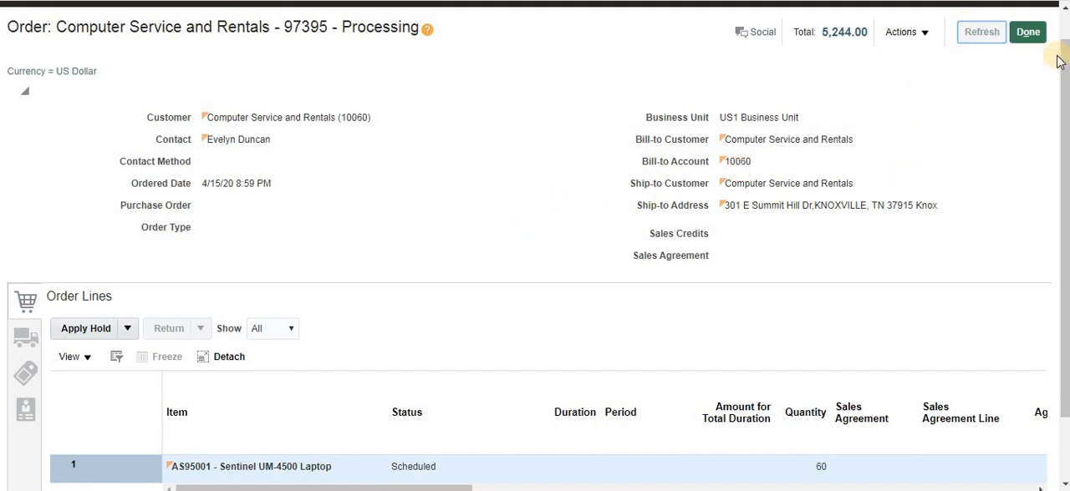
pyautogui.click(979, 31)
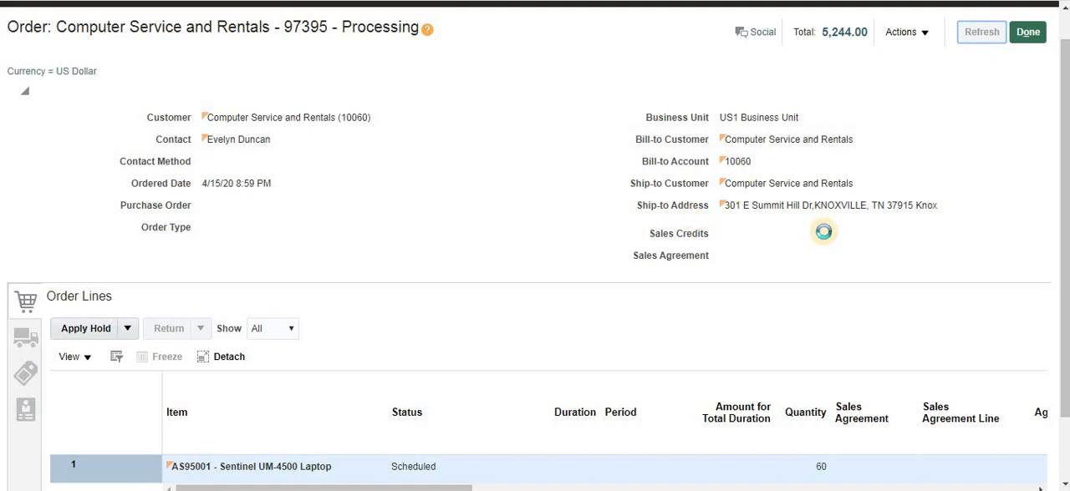
pyautogui.click(973, 31)
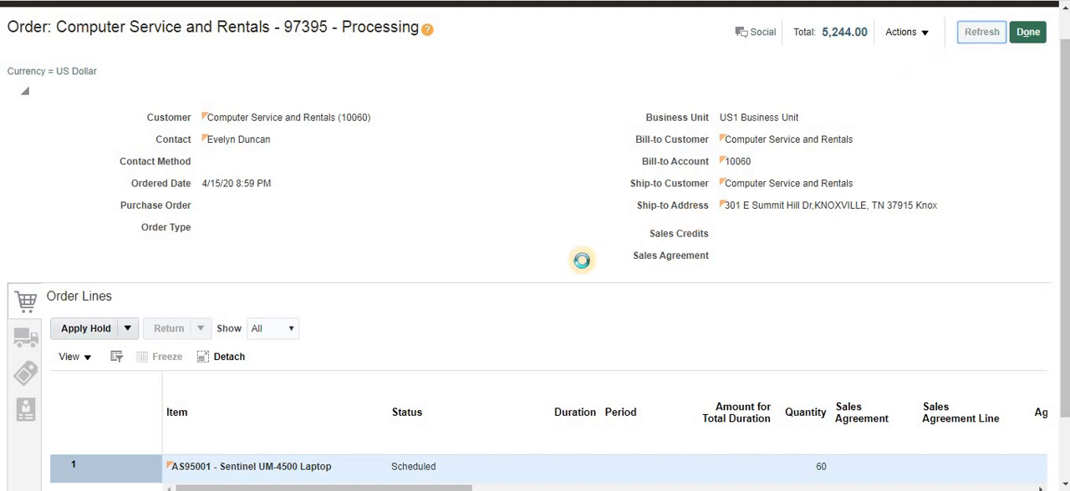
pyautogui.click(985, 35)
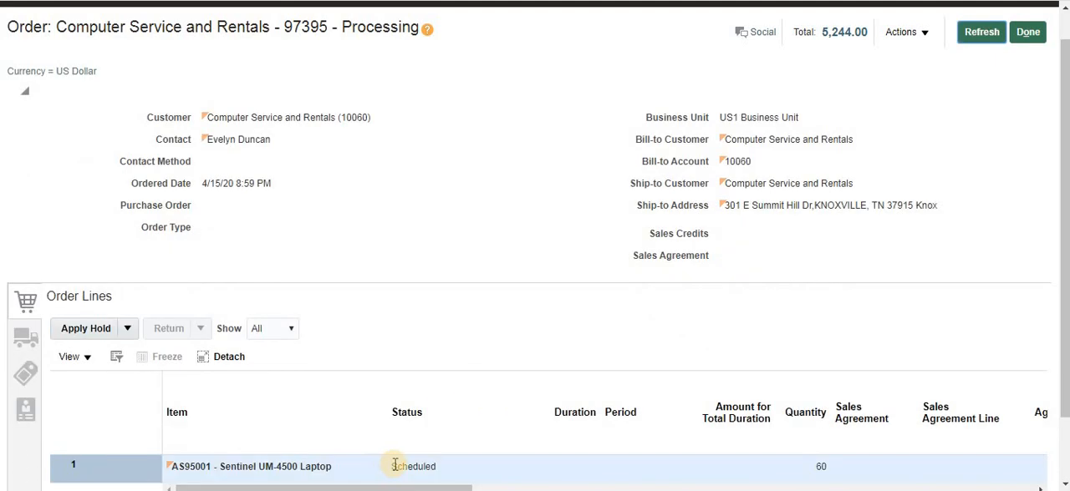
pyautogui.moveTo(394, 465); pyautogui.dragTo(449, 455)
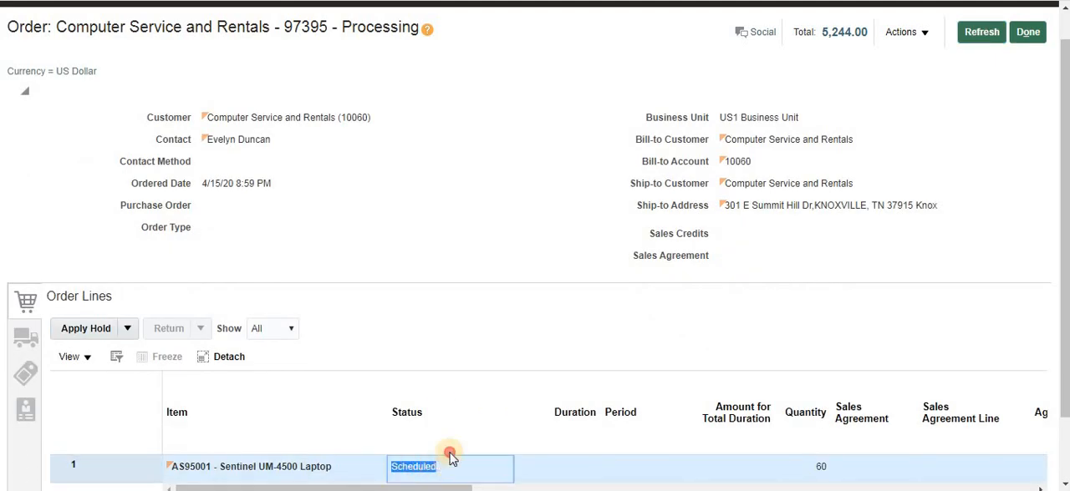
pyautogui.click(971, 35)
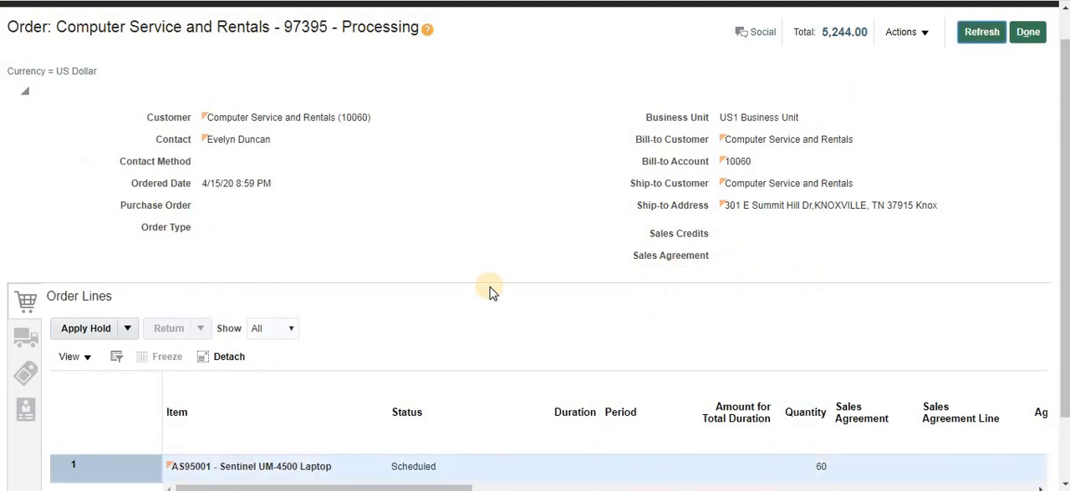